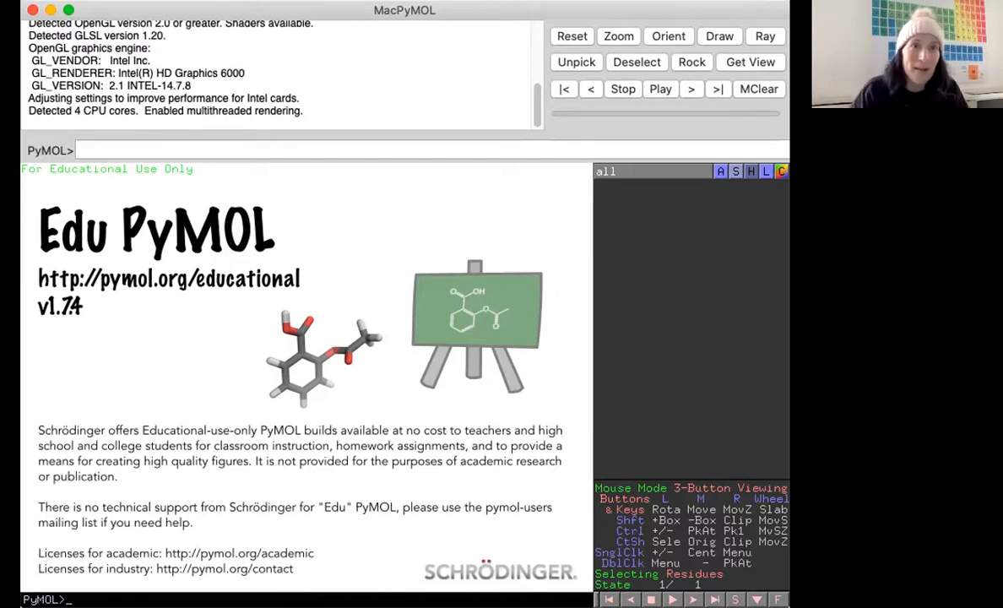
Browse the application's top menus to examine the display, setting and help options.
{"action": "left_click", "coordinate": [106, 1]}
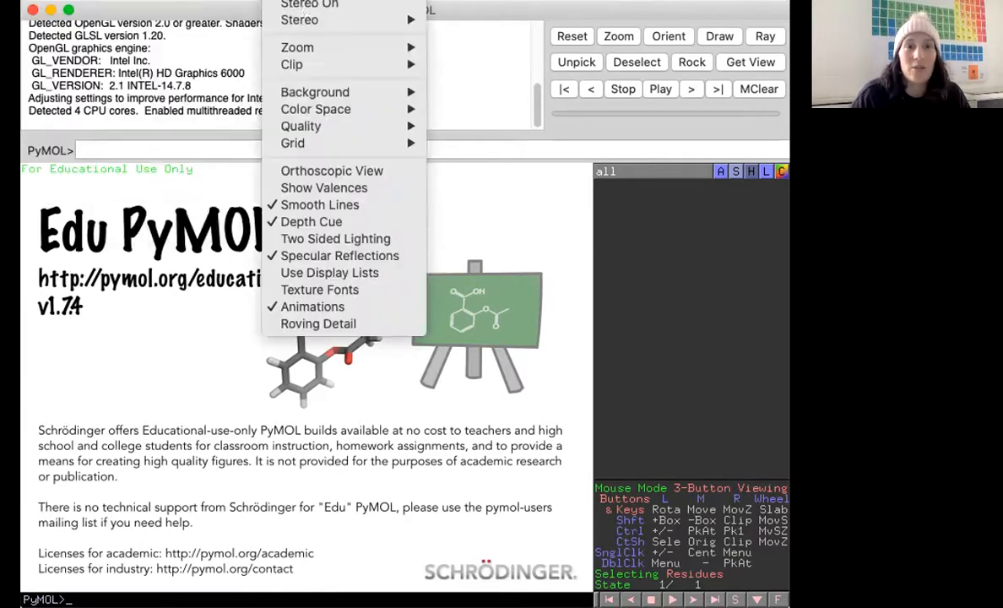
{"action": "mouse_move", "coordinate": [327, 123]}
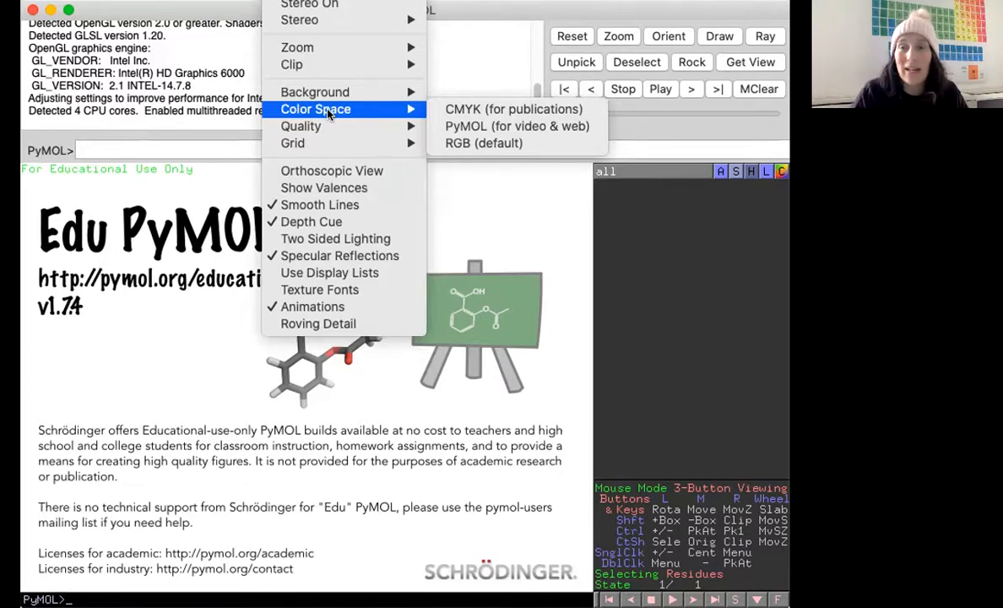
{"action": "mouse_move", "coordinate": [355, 17]}
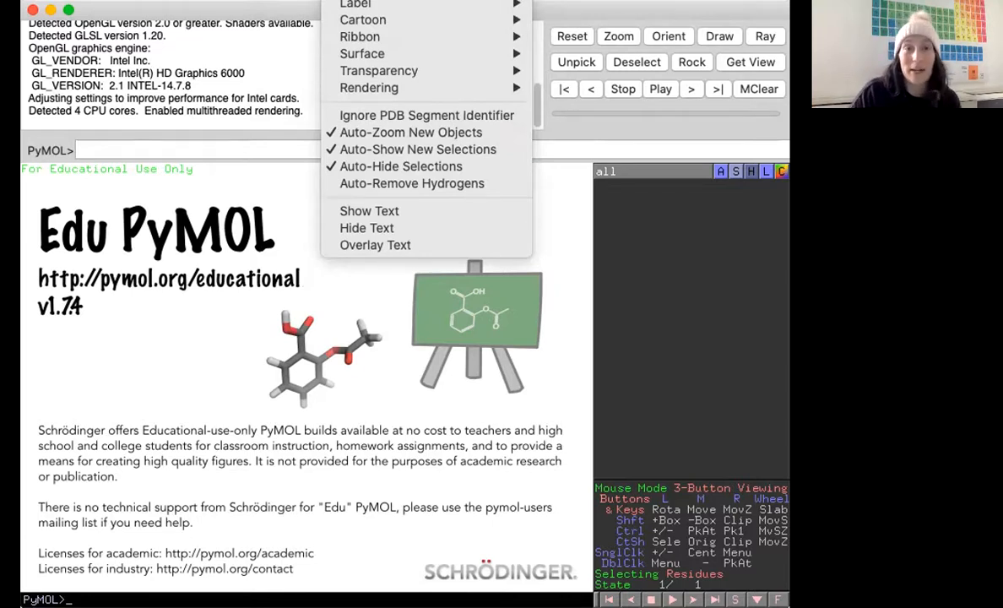
{"action": "mouse_move", "coordinate": [401, 1]}
{"action": "mouse_move", "coordinate": [454, 1]}
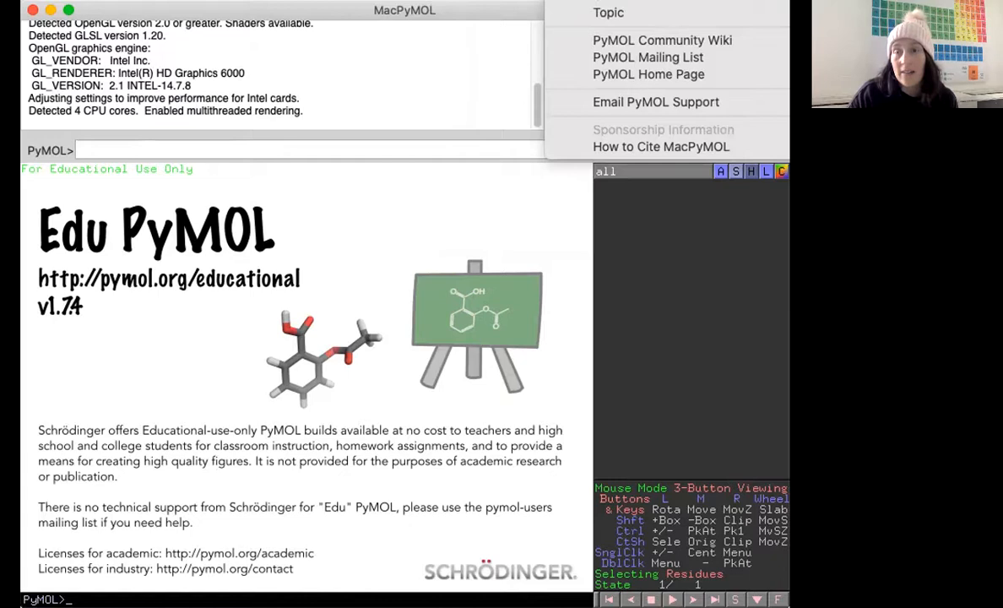
{"action": "left_click", "coordinate": [478, 10]}
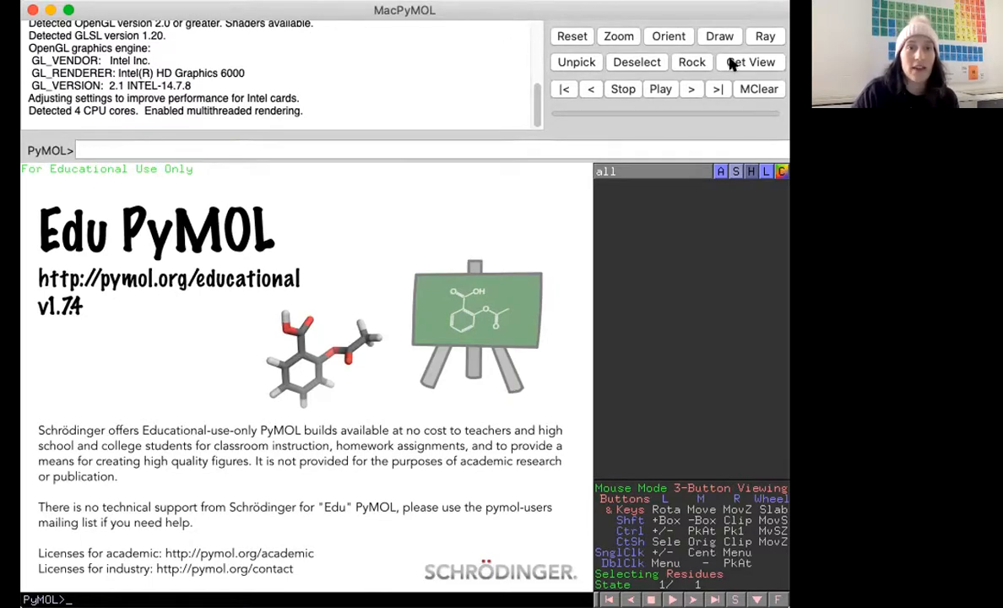
Focus the command line and dismiss the splash screen from the viewer.
{"action": "left_click", "coordinate": [81, 147]}
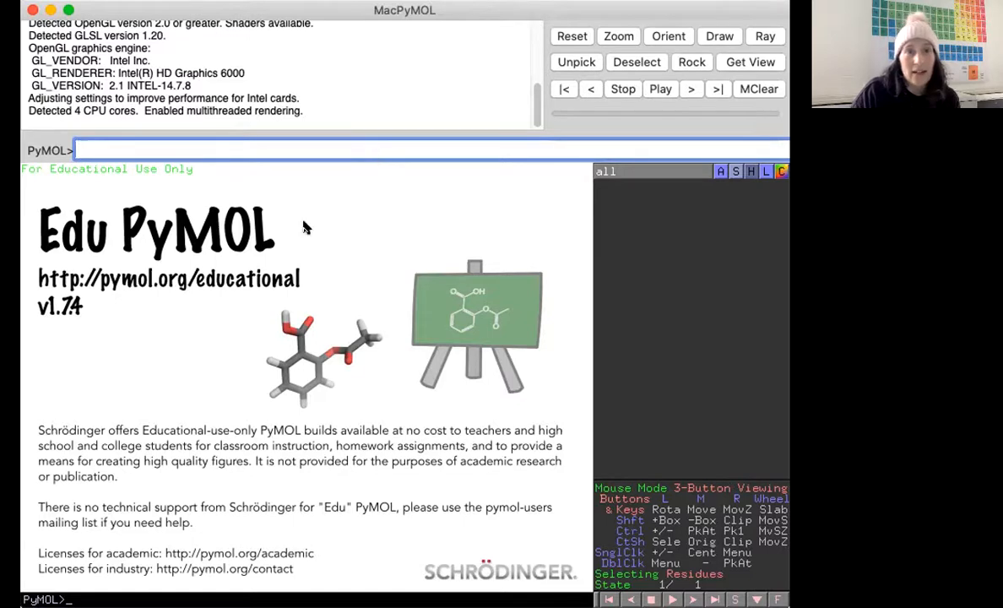
{"action": "left_click", "coordinate": [127, 291]}
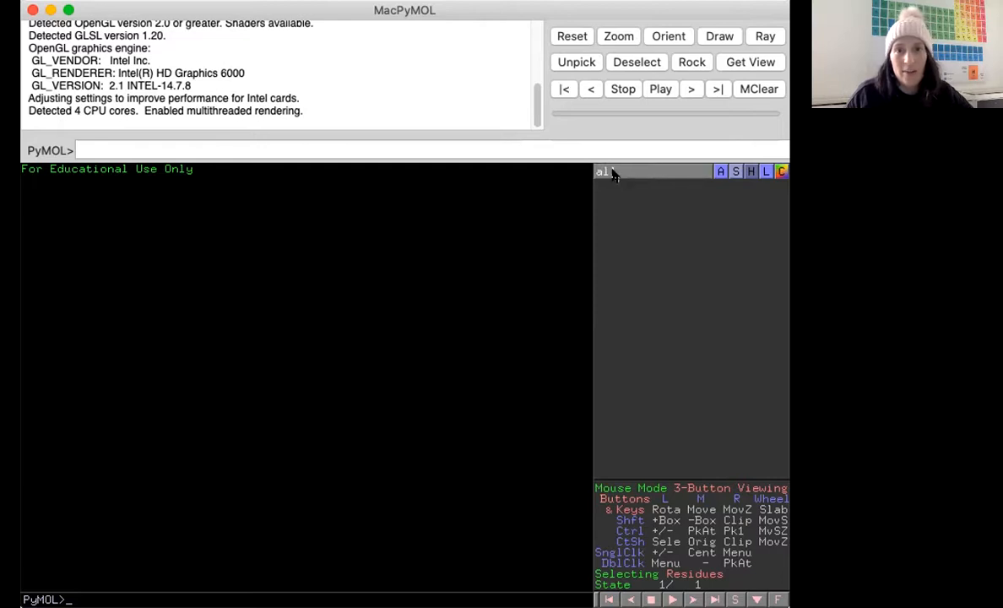
Open the Action menu for all objects to examine its options.
{"action": "left_click", "coordinate": [720, 172]}
{"action": "left_click", "coordinate": [662, 212]}
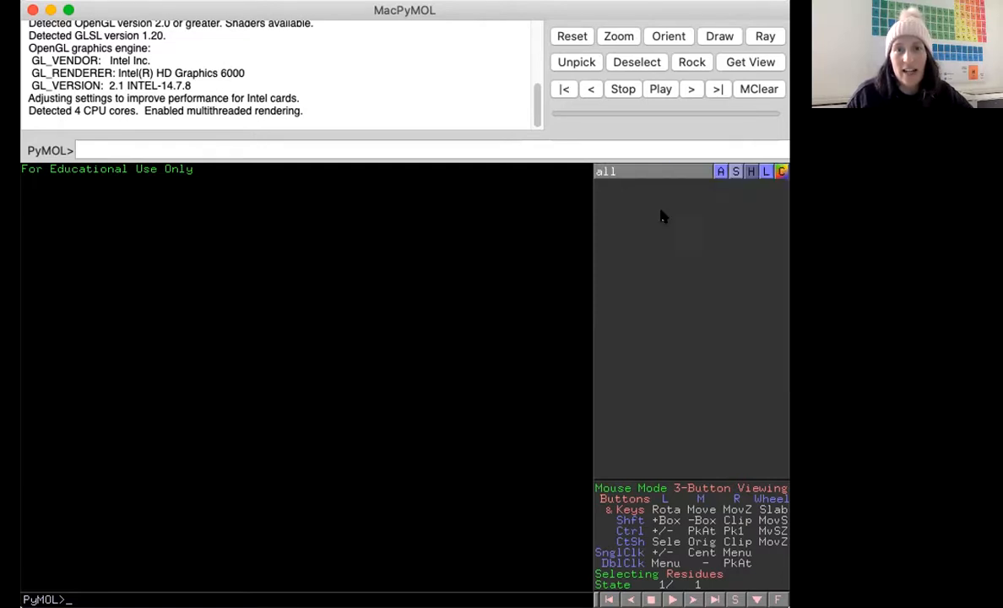
{"action": "left_click", "coordinate": [720, 173]}
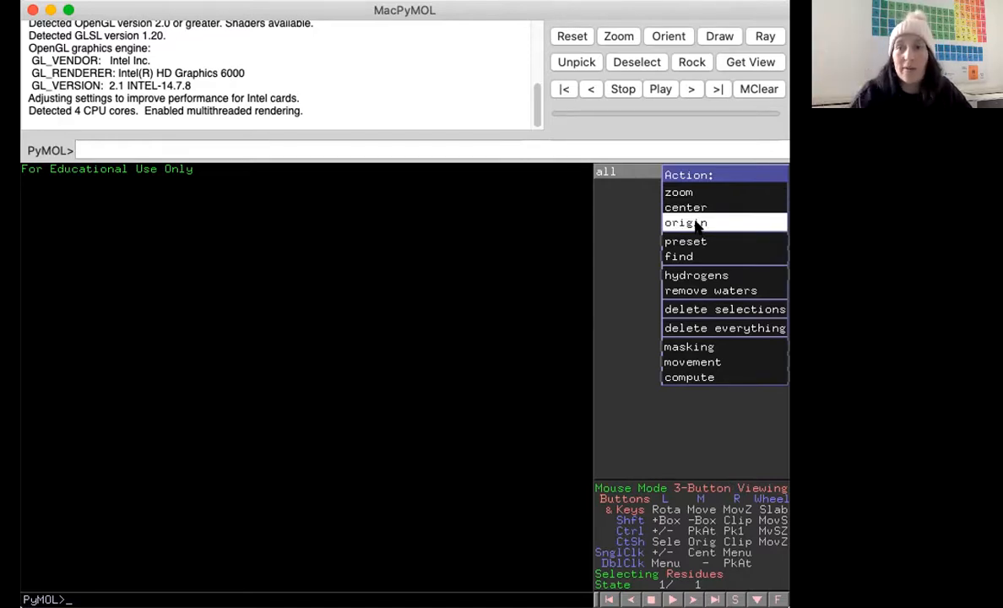
{"action": "mouse_move", "coordinate": [699, 241]}
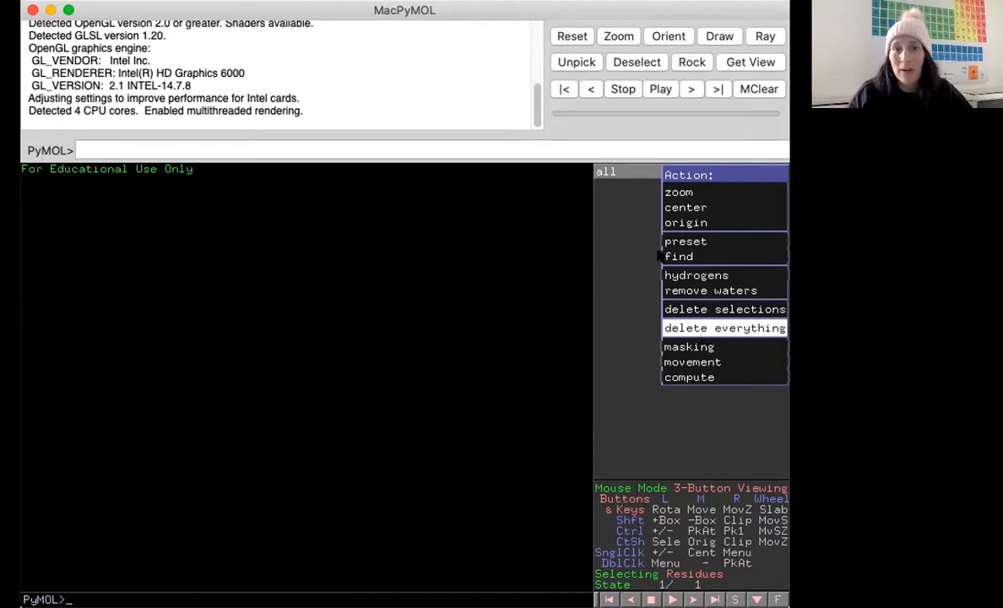
Examine the Show and Hide menus for all objects, including the side chain submenu.
{"action": "left_click", "coordinate": [733, 171]}
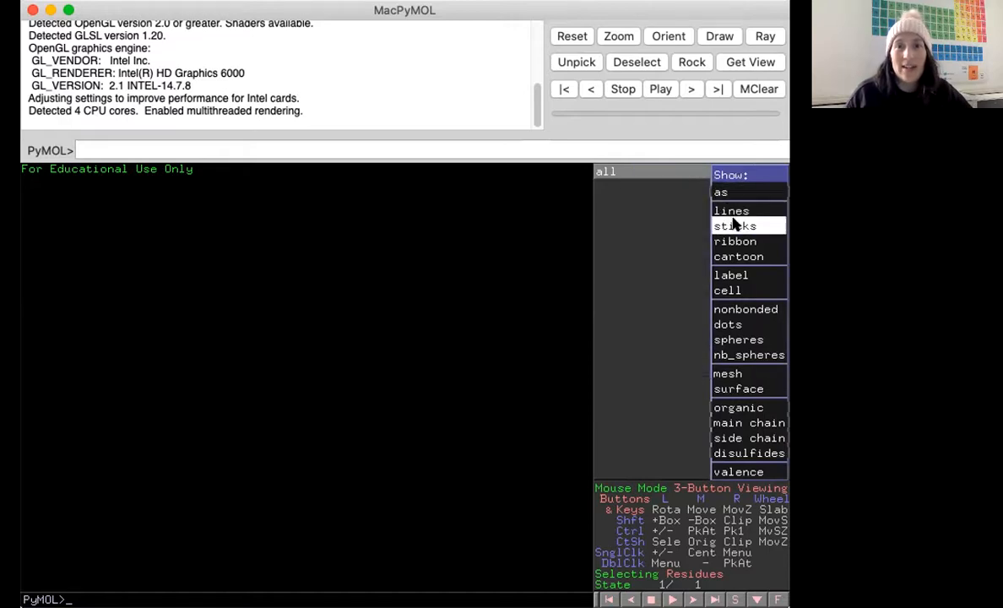
{"action": "left_click", "coordinate": [710, 208]}
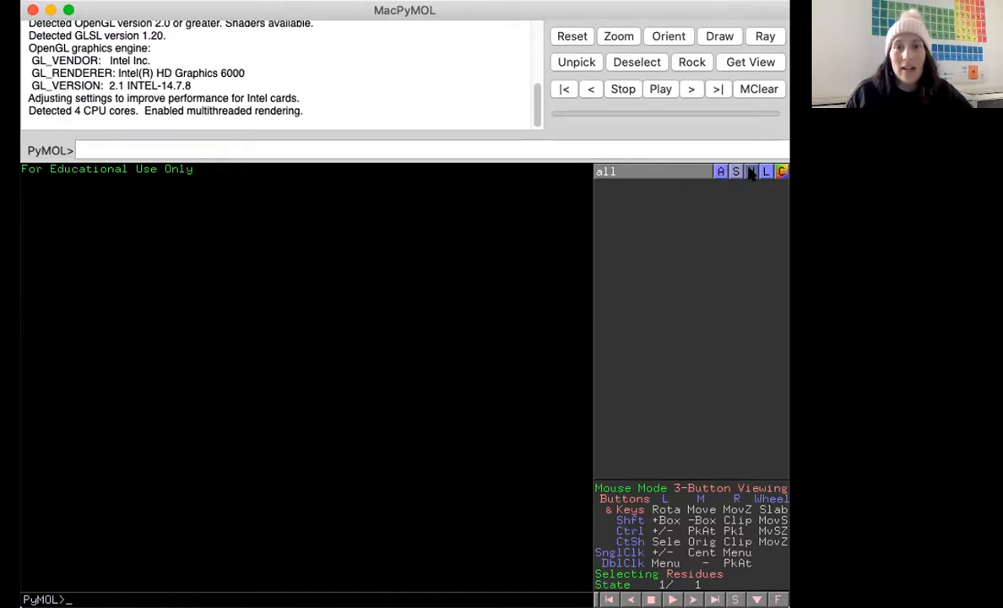
{"action": "left_click", "coordinate": [735, 171]}
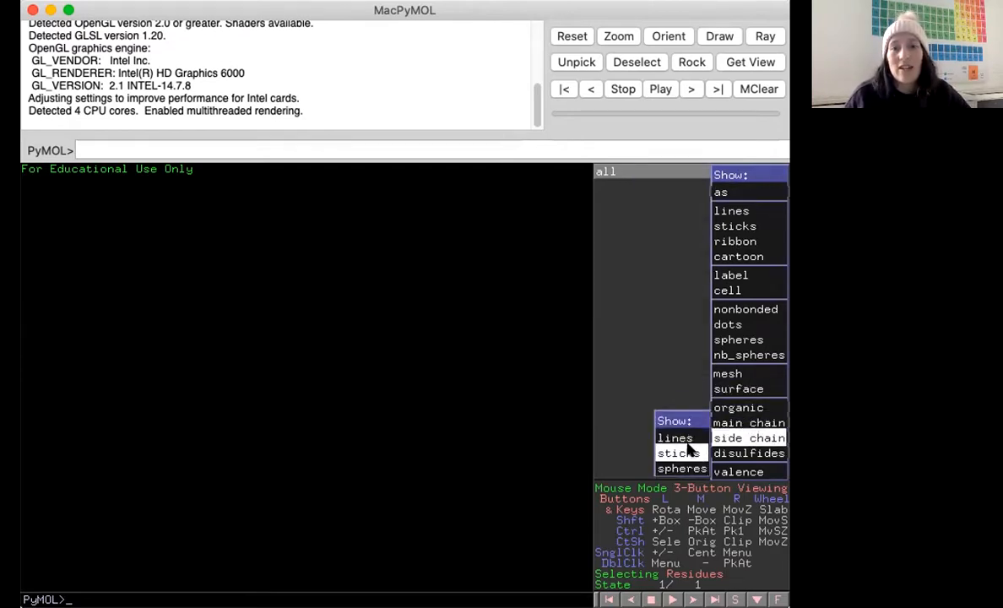
{"action": "left_click", "coordinate": [680, 367]}
{"action": "left_click", "coordinate": [750, 171]}
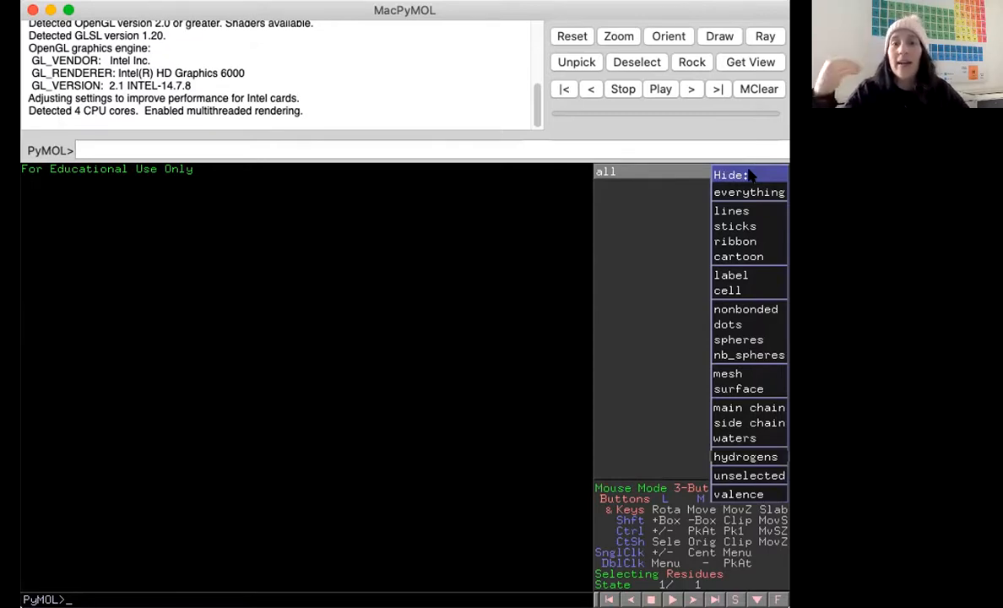
{"action": "left_click", "coordinate": [685, 214]}
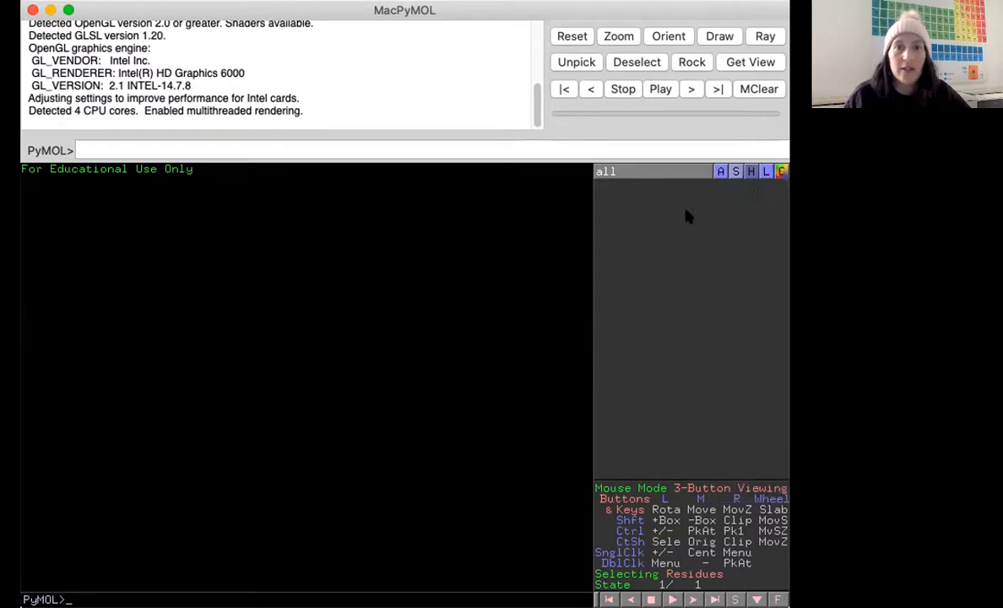
Examine the Label and Color menus for all objects, including the atom sets, spectrum and grays submenus.
{"action": "left_click", "coordinate": [761, 171]}
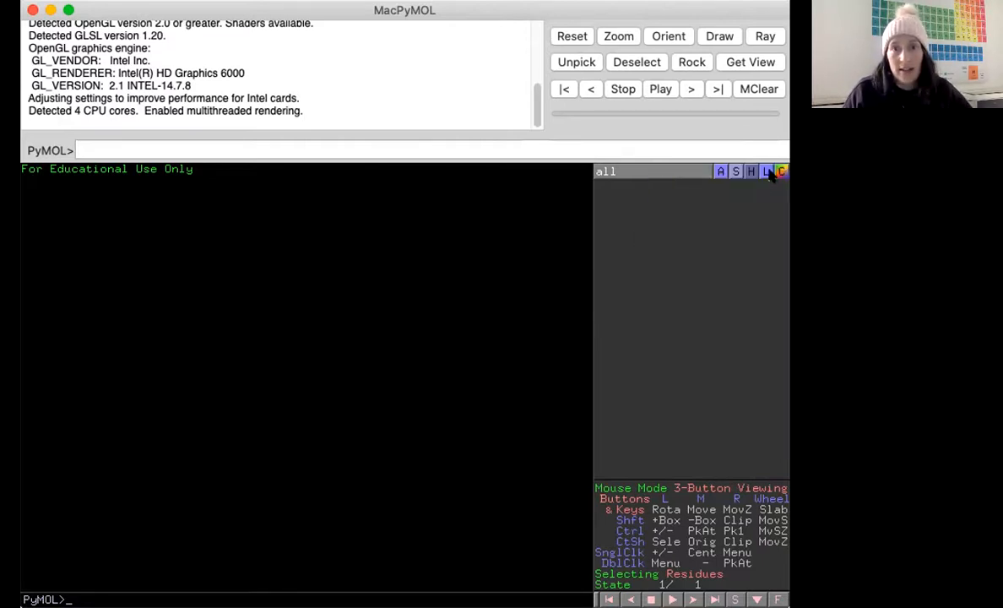
{"action": "left_click", "coordinate": [778, 172]}
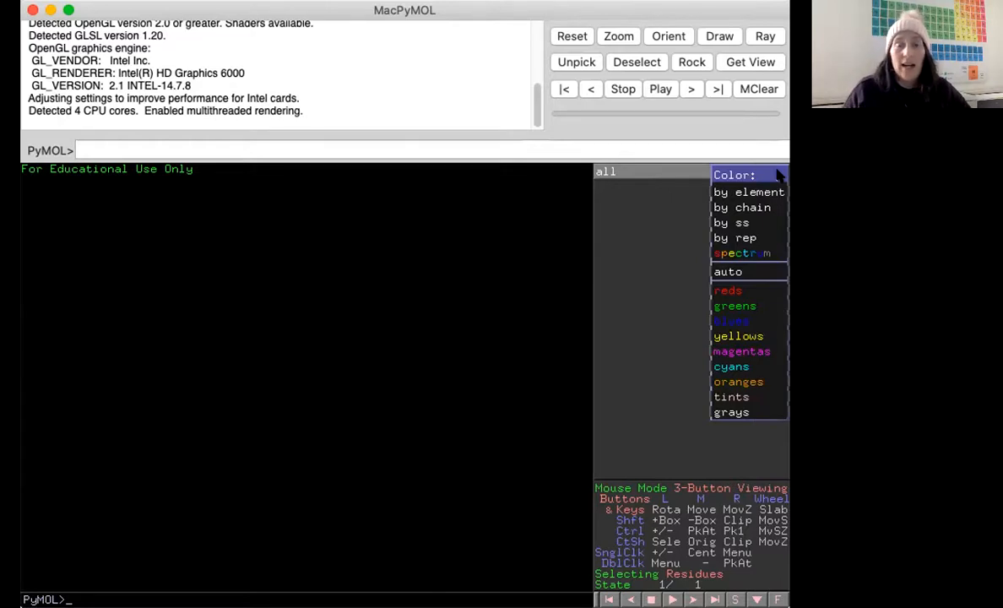
{"action": "mouse_move", "coordinate": [772, 195]}
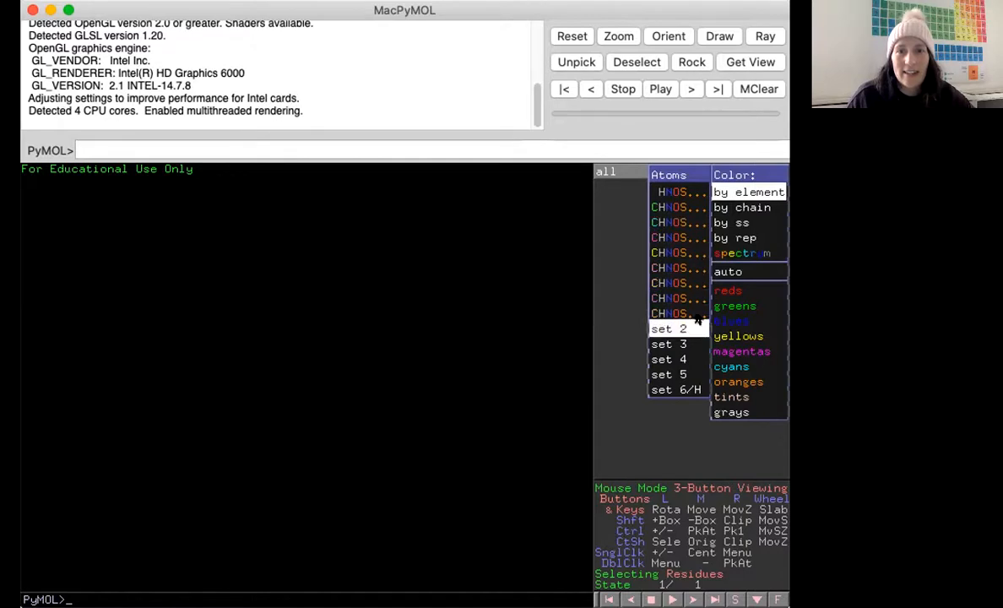
{"action": "mouse_move", "coordinate": [698, 329]}
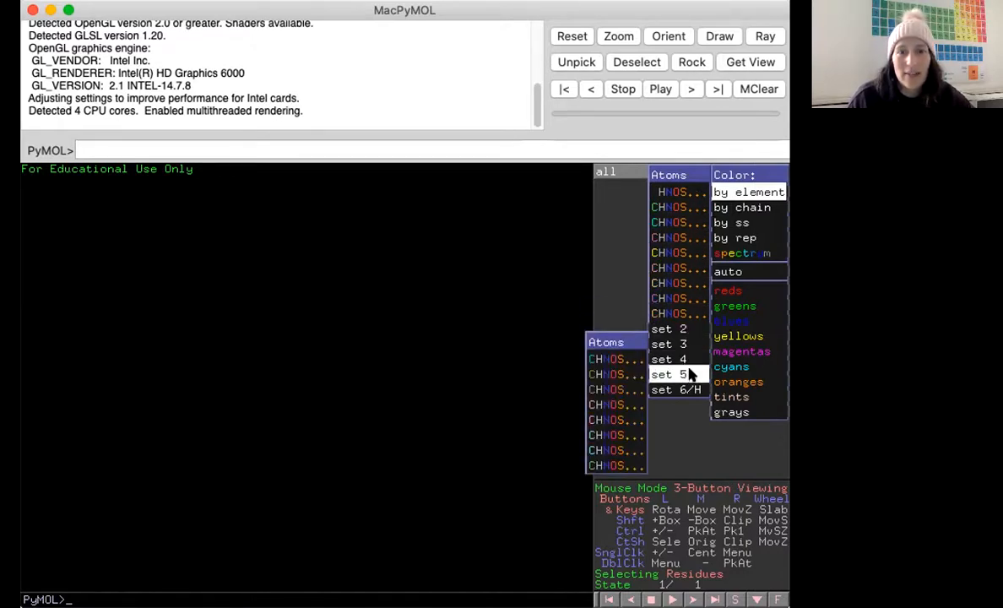
{"action": "mouse_move", "coordinate": [689, 376]}
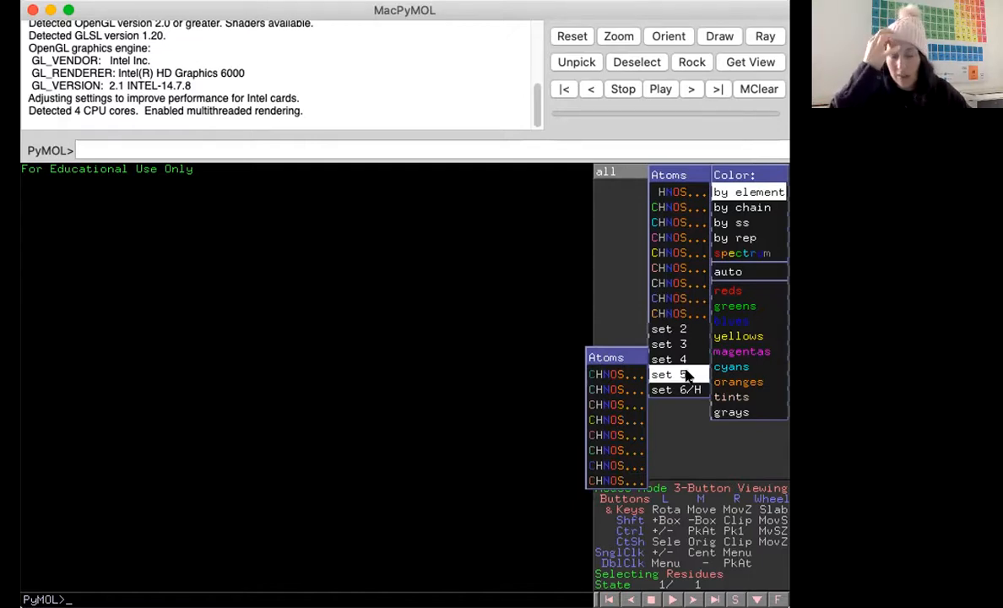
{"action": "mouse_move", "coordinate": [741, 253]}
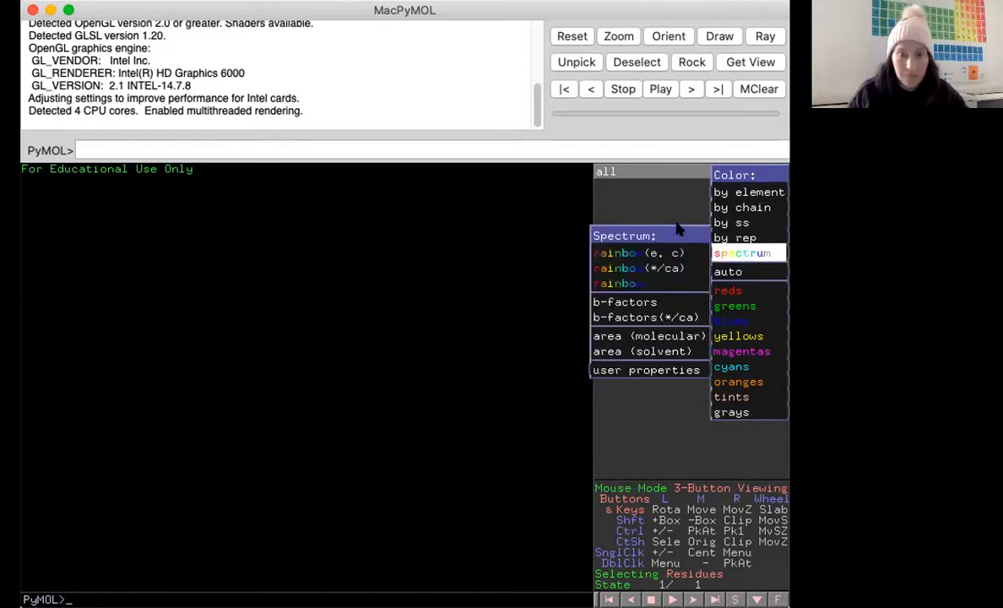
{"action": "mouse_move", "coordinate": [758, 195]}
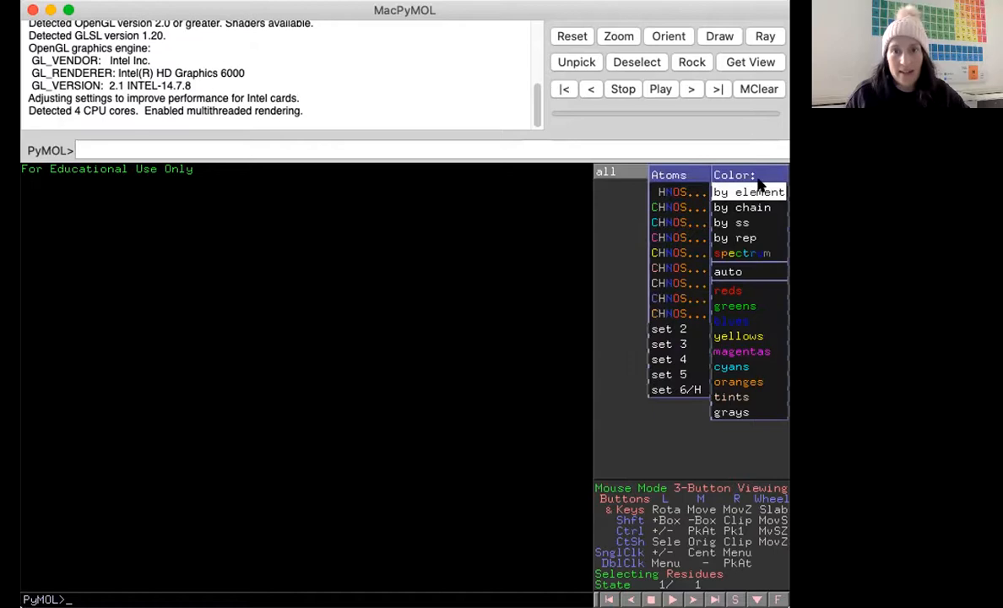
{"action": "mouse_move", "coordinate": [754, 416]}
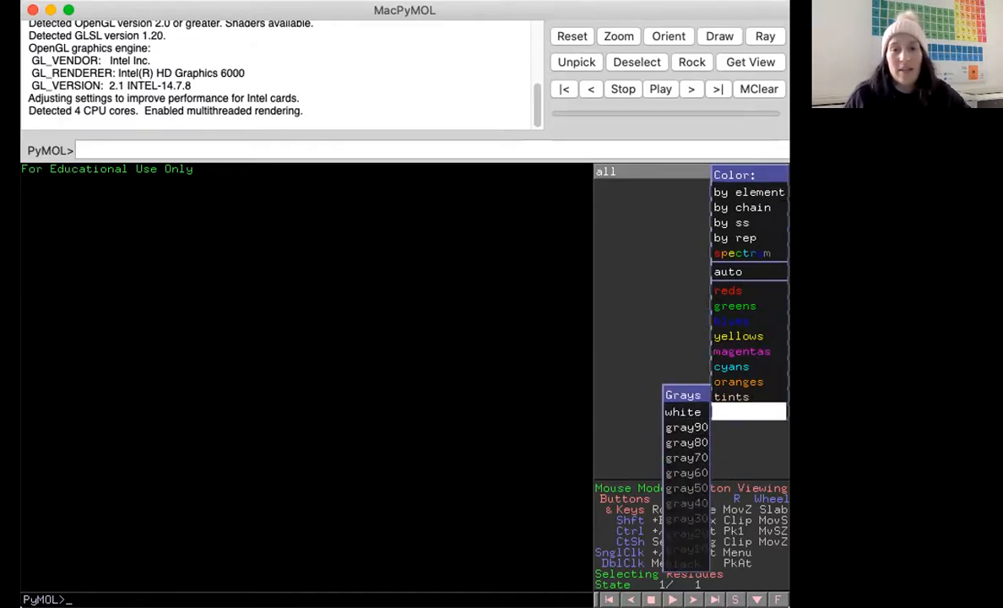
{"action": "left_click", "coordinate": [697, 564]}
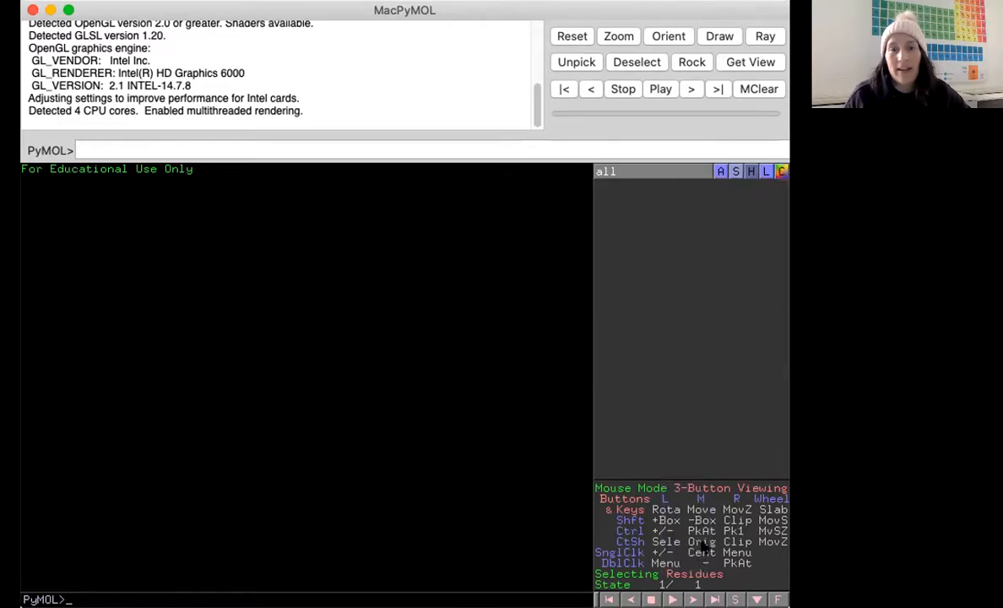
Browse the tints, magentas, greens, grays and by element color submenus for all objects.
{"action": "left_click", "coordinate": [783, 172]}
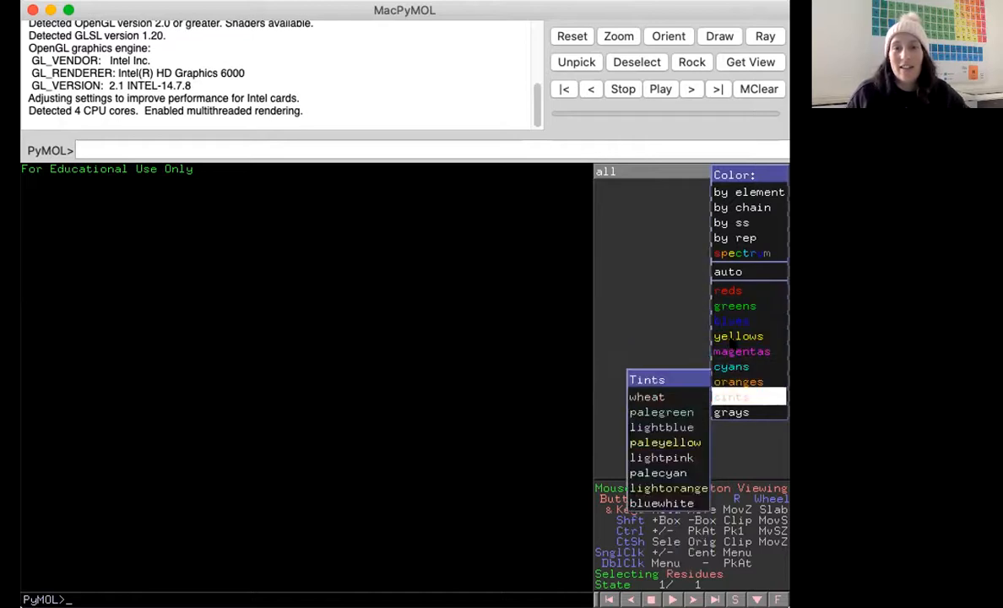
{"action": "mouse_move", "coordinate": [733, 323]}
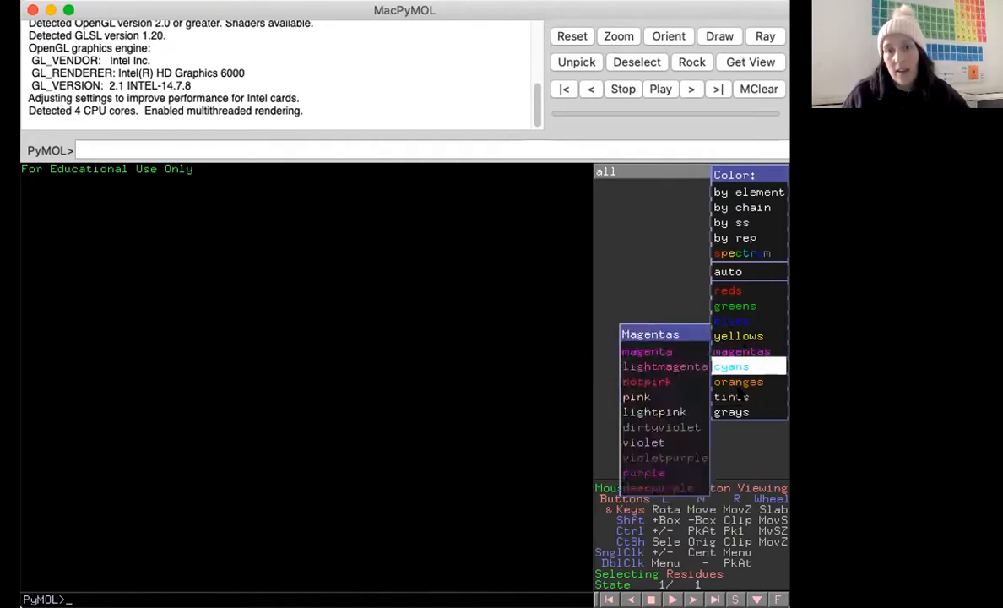
{"action": "mouse_move", "coordinate": [740, 304]}
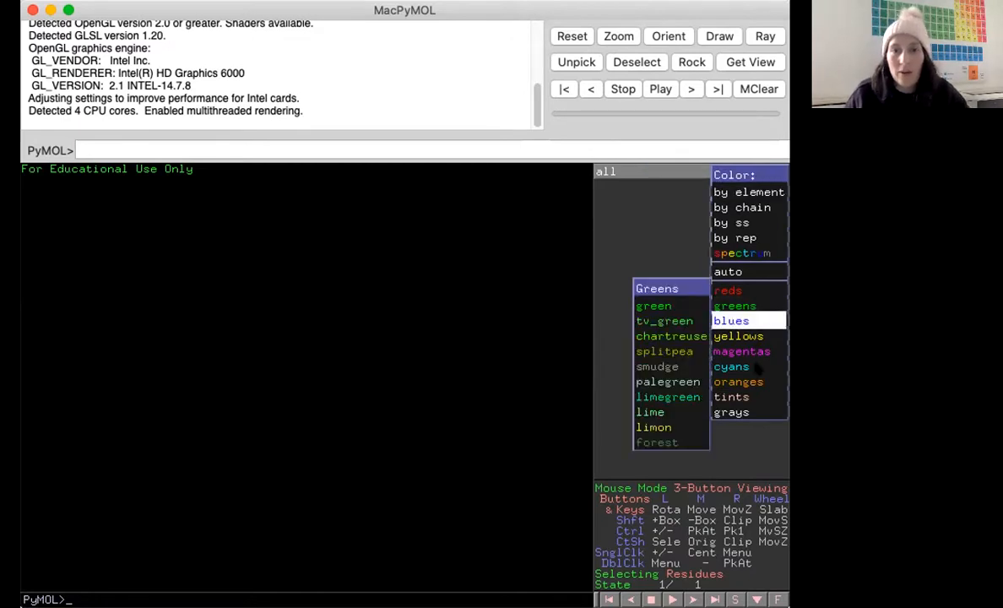
{"action": "mouse_move", "coordinate": [743, 411]}
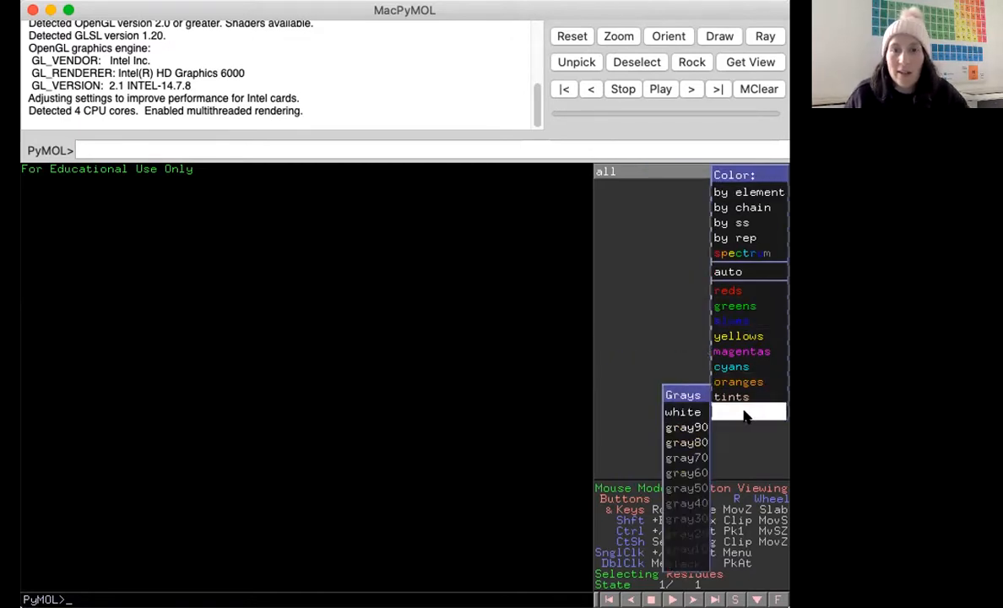
{"action": "left_click", "coordinate": [670, 566]}
{"action": "left_click", "coordinate": [778, 171]}
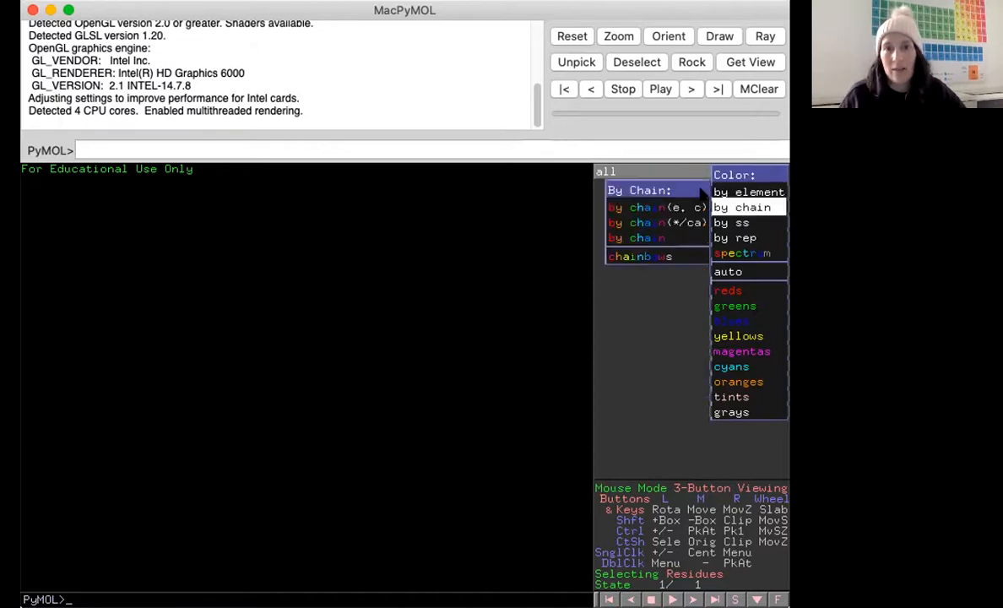
{"action": "left_click", "coordinate": [697, 192]}
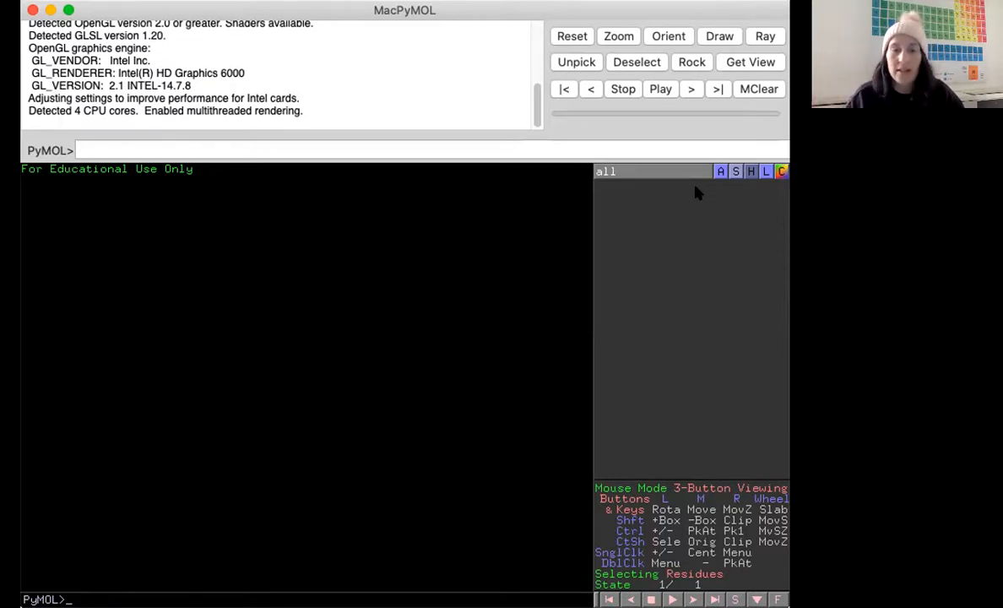
Fetch the PDB entry 1c55 through the PyMOL command line.
{"action": "key", "text": "super+Tab"}
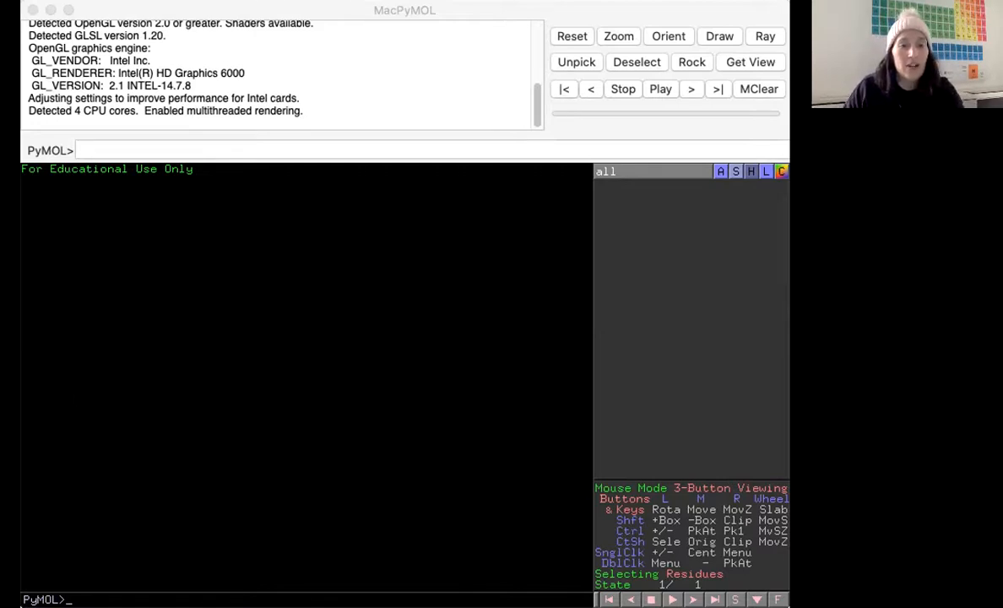
{"action": "left_click", "coordinate": [90, 149]}
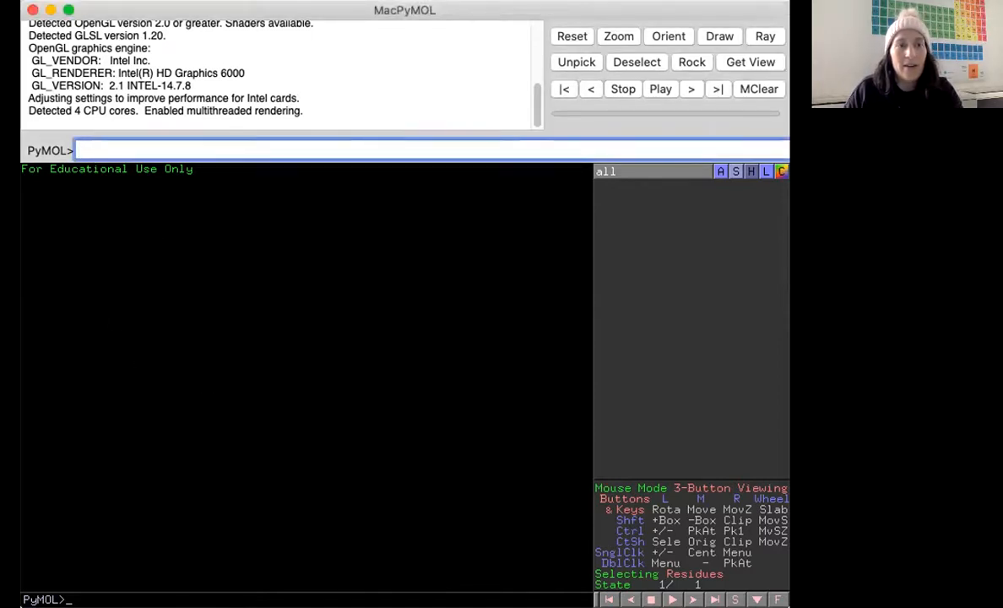
{"action": "left_click", "coordinate": [76, 599]}
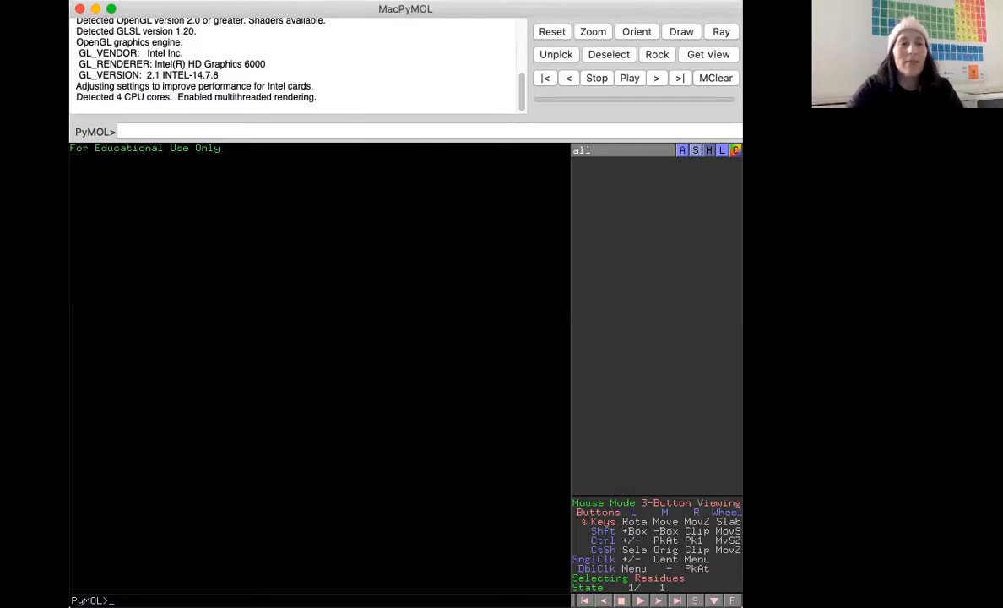
{"action": "left_click", "coordinate": [133, 132]}
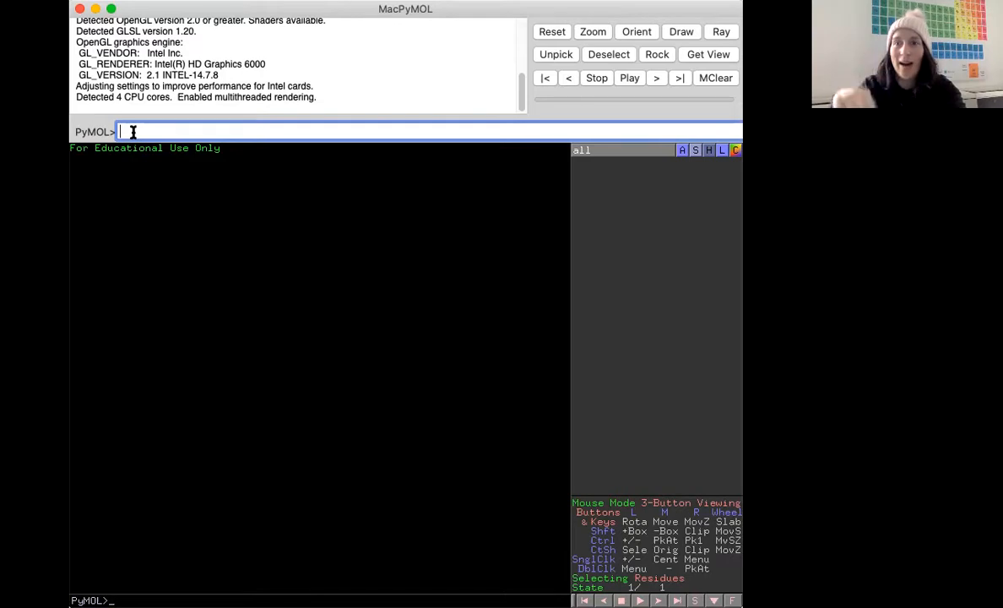
{"action": "type", "text": "fetch"}
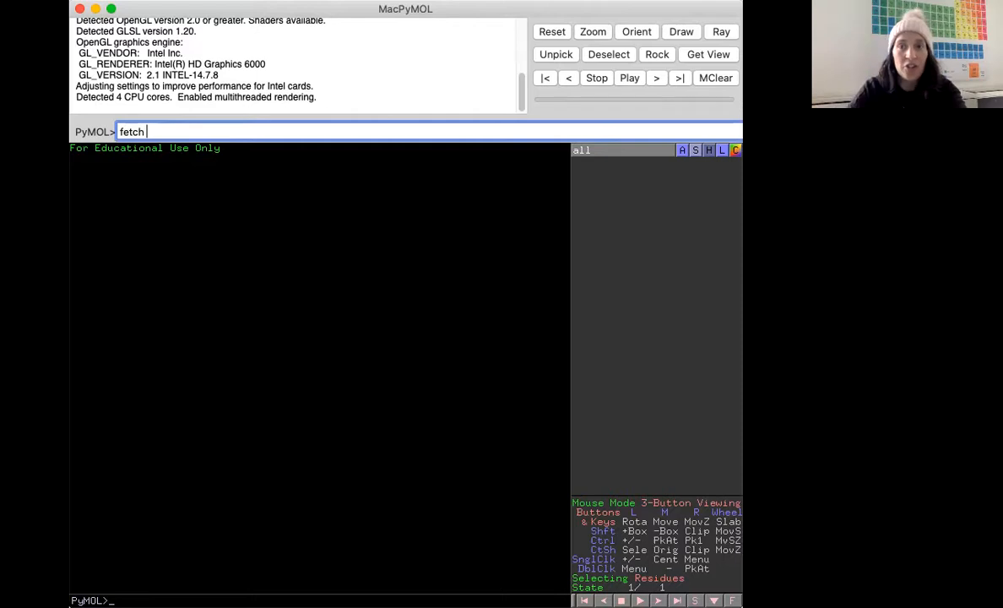
{"action": "key", "text": "super+Tab"}
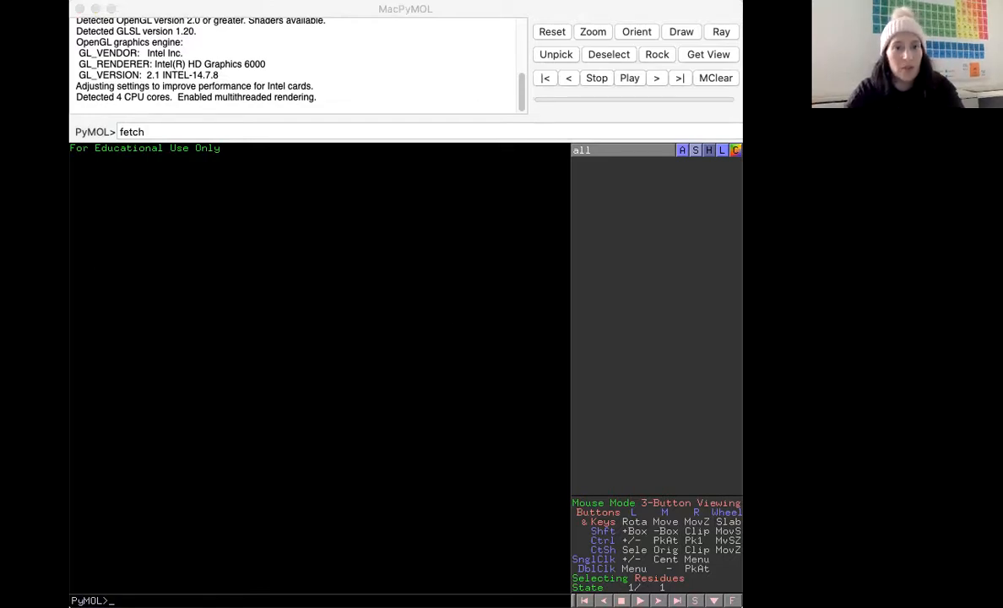
{"action": "left_click", "coordinate": [100, 273]}
{"action": "left_click", "coordinate": [155, 122]}
{"action": "type", "text": "fetch 1c55"}
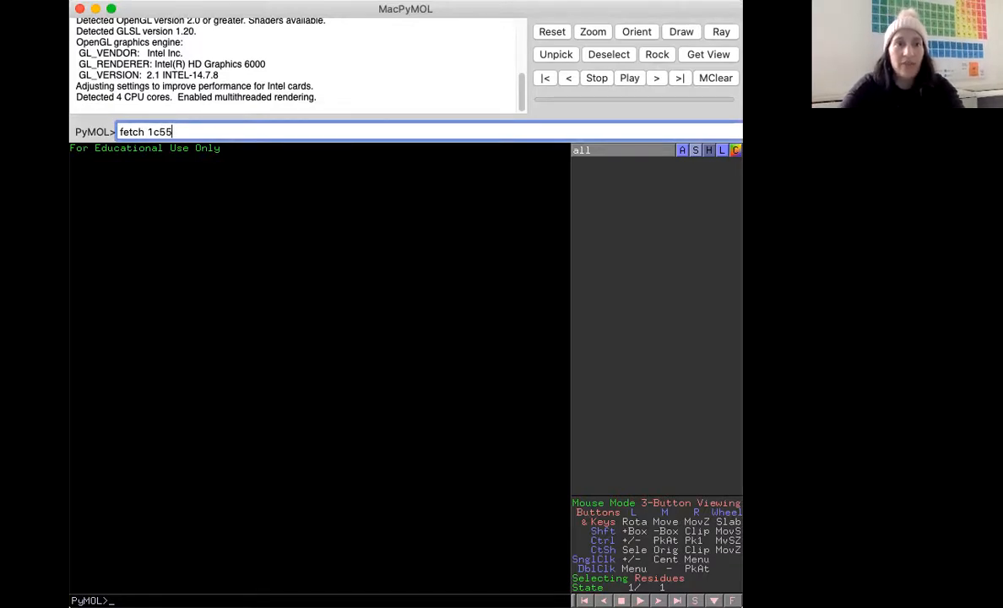
{"action": "key", "text": "Return"}
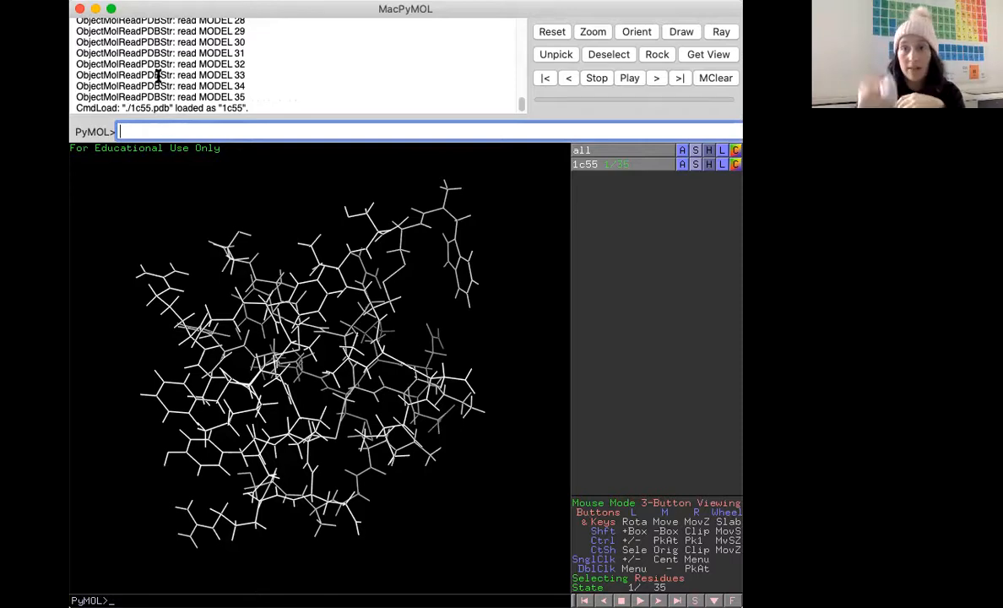
Rotate the loaded 1c55 structure and pick an arginine residue to create a selection.
{"action": "left_click_drag", "start_coordinate": [311, 272], "coordinate": [339, 308]}
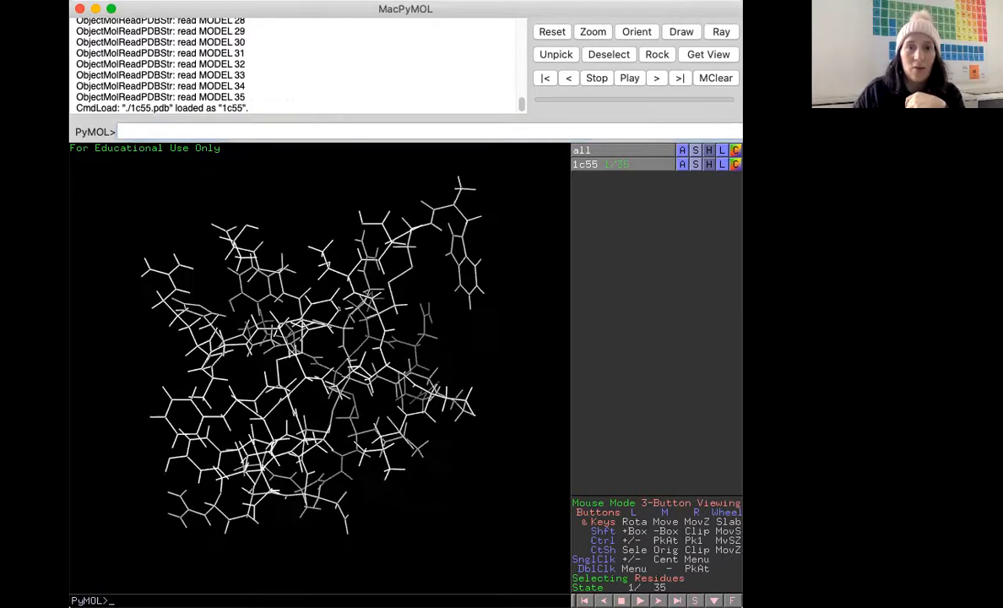
{"action": "left_click", "coordinate": [339, 308]}
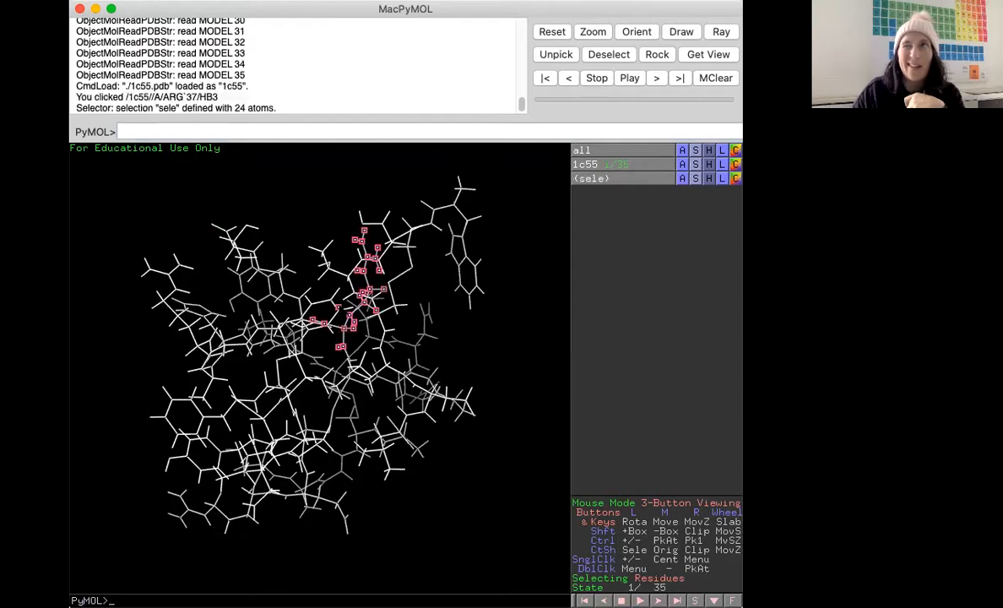
{"action": "left_click_drag", "start_coordinate": [338, 307], "coordinate": [363, 371]}
{"action": "left_click", "coordinate": [369, 357]}
{"action": "mouse_move", "coordinate": [363, 337]}
{"action": "right_mouse_down"}
{"action": "mouse_move", "coordinate": [363, 430]}
{"action": "mouse_move", "coordinate": [363, 329]}
{"action": "mouse_move", "coordinate": [363, 365]}
{"action": "mouse_move", "coordinate": [363, 338]}
{"action": "right_mouse_up"}
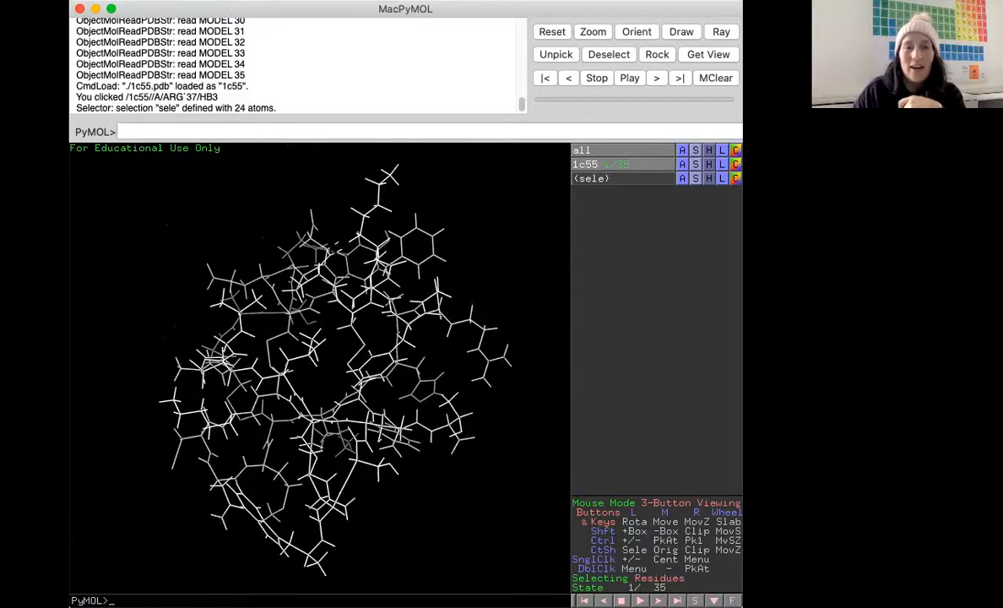
{"action": "mouse_move", "coordinate": [321, 363]}
{"action": "left_mouse_down"}
{"action": "mouse_move", "coordinate": [464, 367]}
{"action": "mouse_move", "coordinate": [325, 370]}
{"action": "left_mouse_up"}
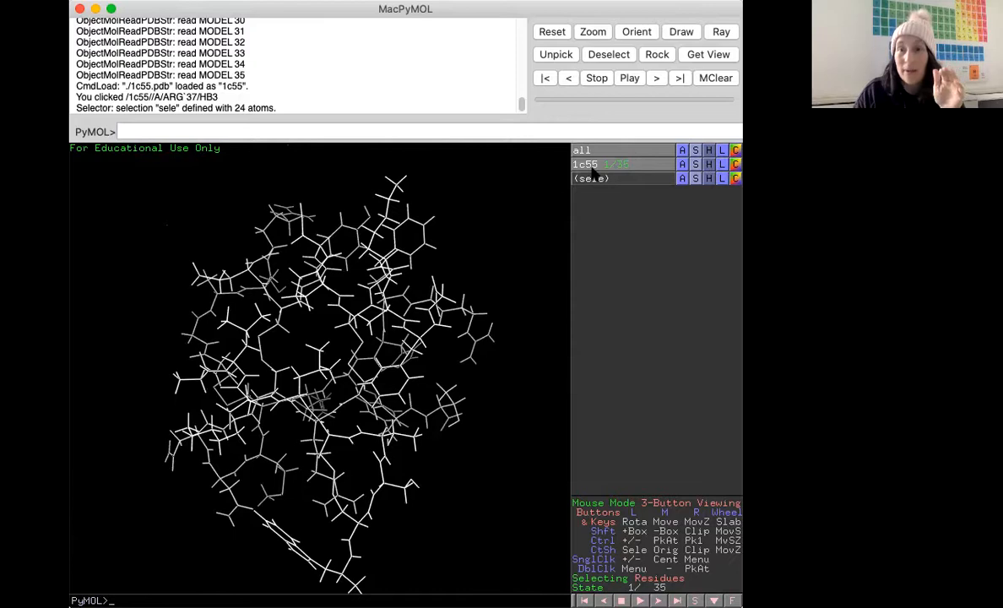
Apply the pretty preset to the 1c55 object from its Action menu.
{"action": "left_click", "coordinate": [682, 165]}
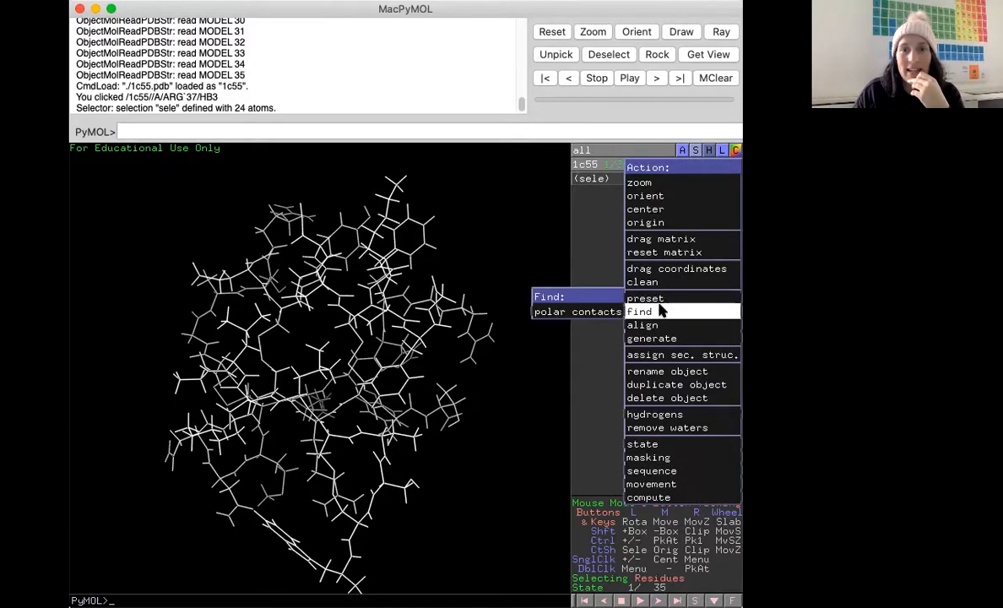
{"action": "mouse_move", "coordinate": [632, 297]}
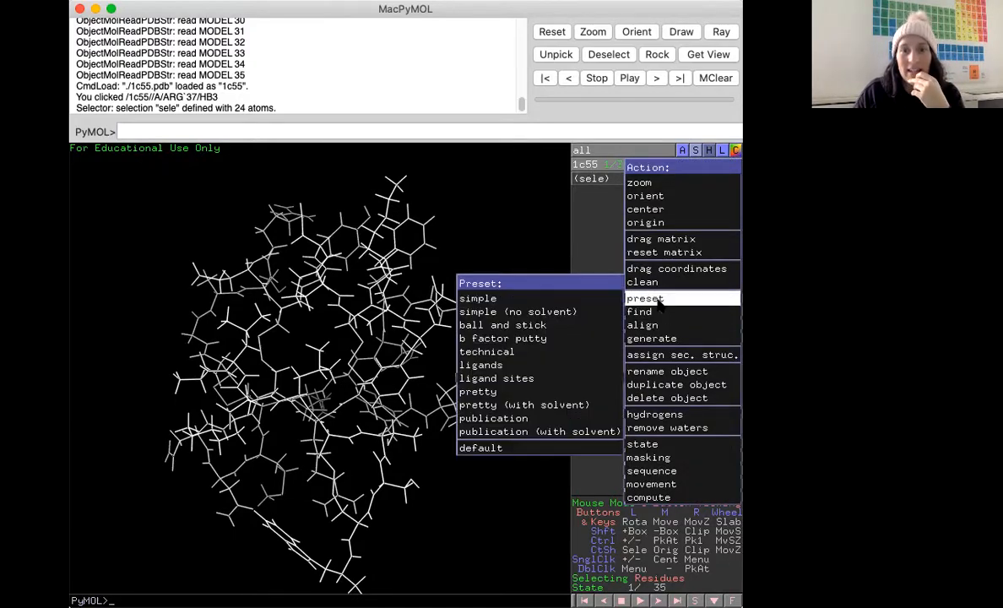
{"action": "left_click", "coordinate": [535, 393]}
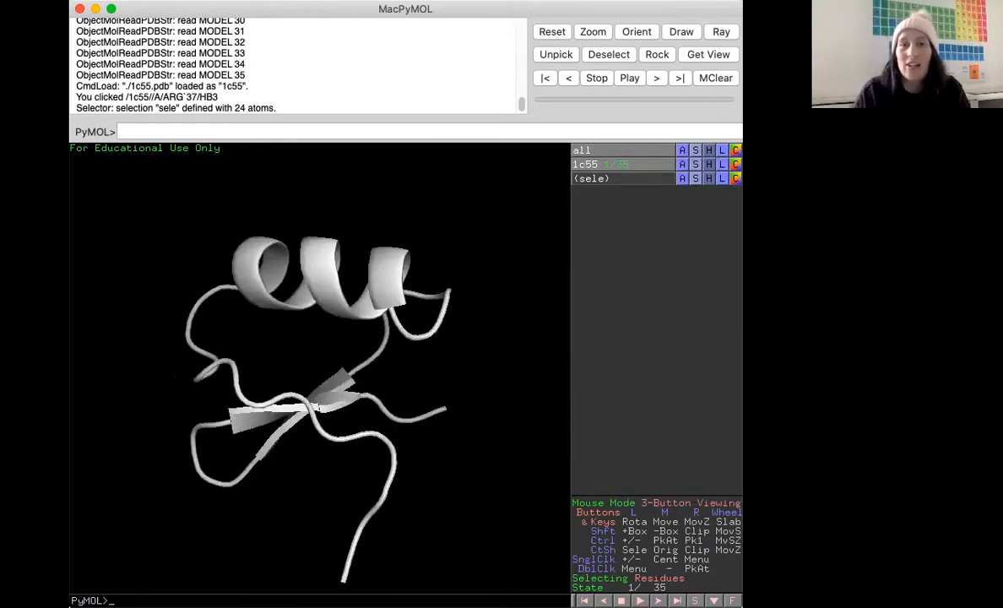
Rotate the cartoon and apply the simple preset to the 1c55 object.
{"action": "left_click_drag", "start_coordinate": [346, 369], "coordinate": [384, 359]}
{"action": "left_click_drag", "start_coordinate": [315, 361], "coordinate": [317, 389]}
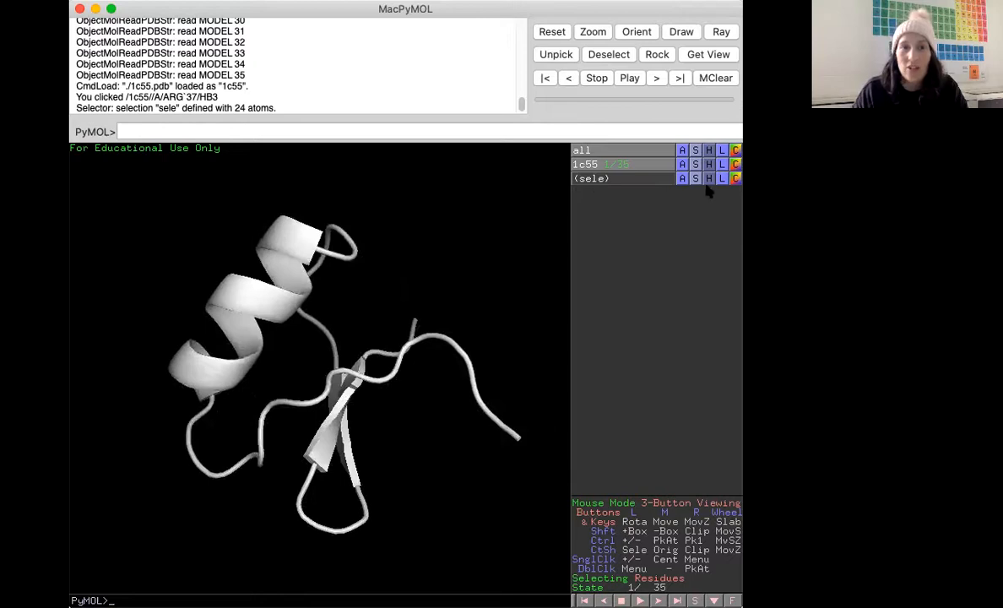
{"action": "left_click", "coordinate": [684, 164]}
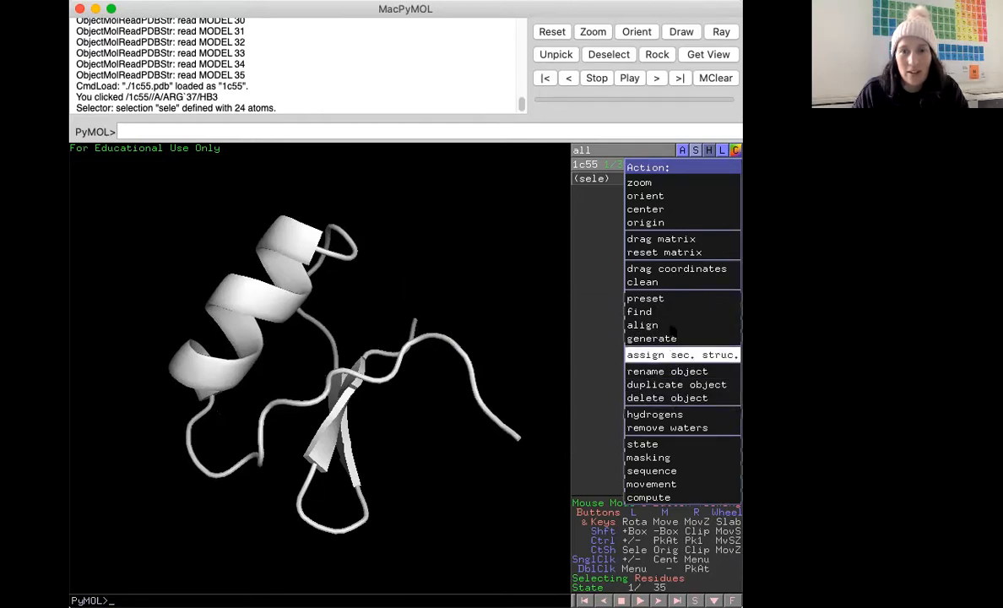
{"action": "mouse_move", "coordinate": [672, 314]}
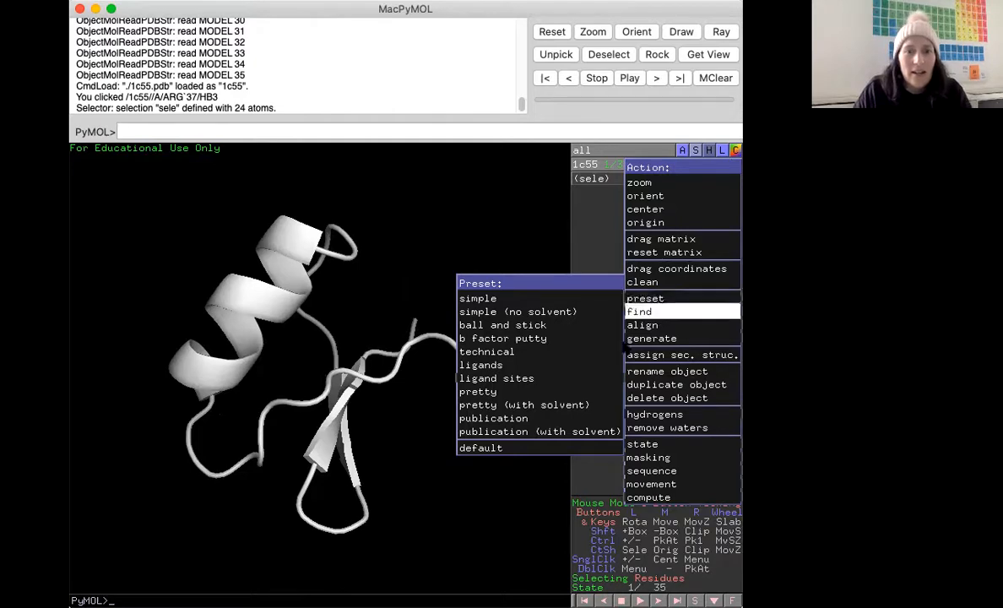
{"action": "left_click", "coordinate": [591, 300]}
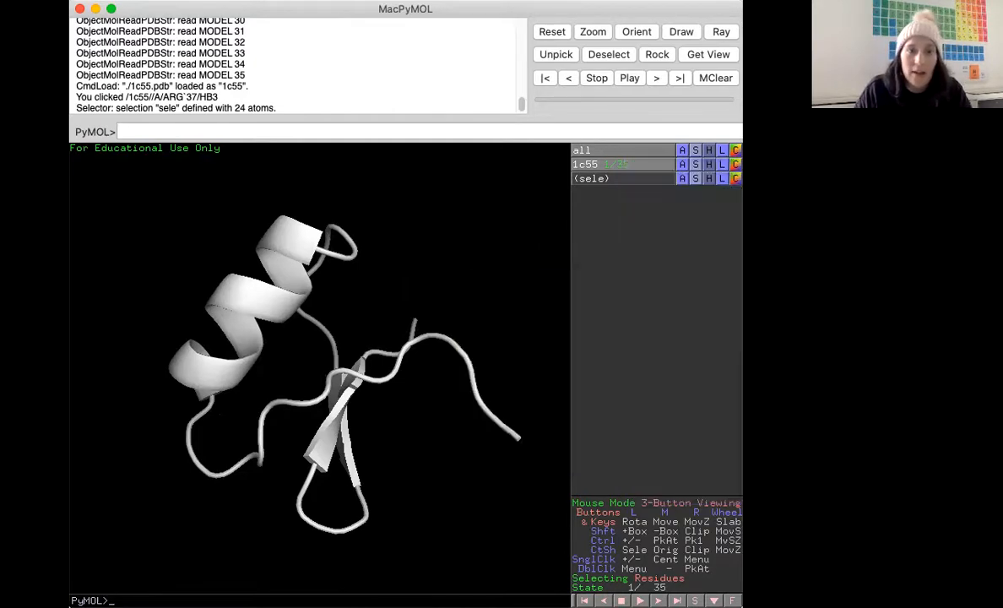
Rotate the cartoon to inspect it and show the 1c55 object as lines as well.
{"action": "left_click_drag", "start_coordinate": [319, 285], "coordinate": [325, 297]}
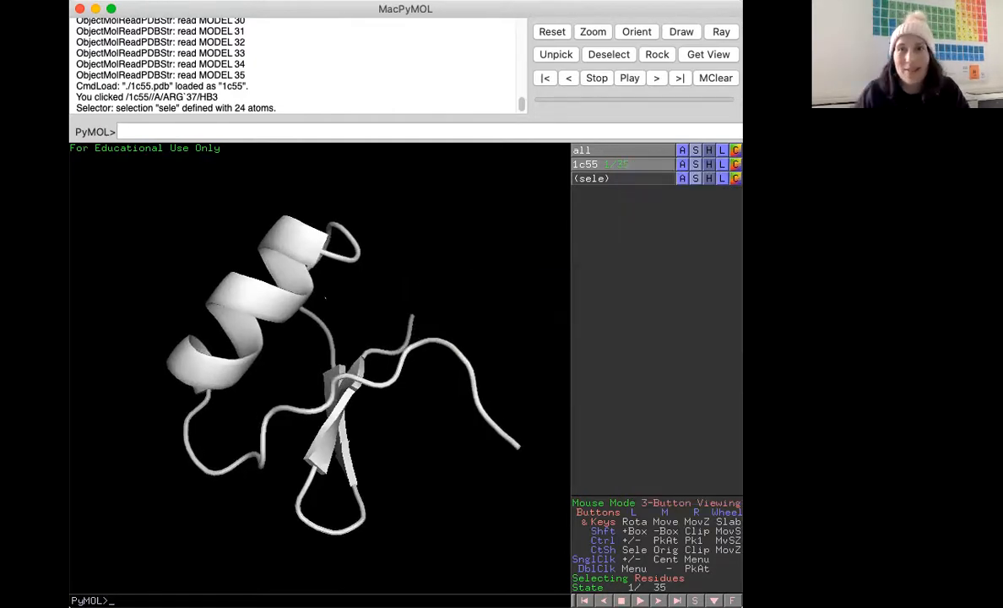
{"action": "left_click_drag", "start_coordinate": [253, 286], "coordinate": [260, 316]}
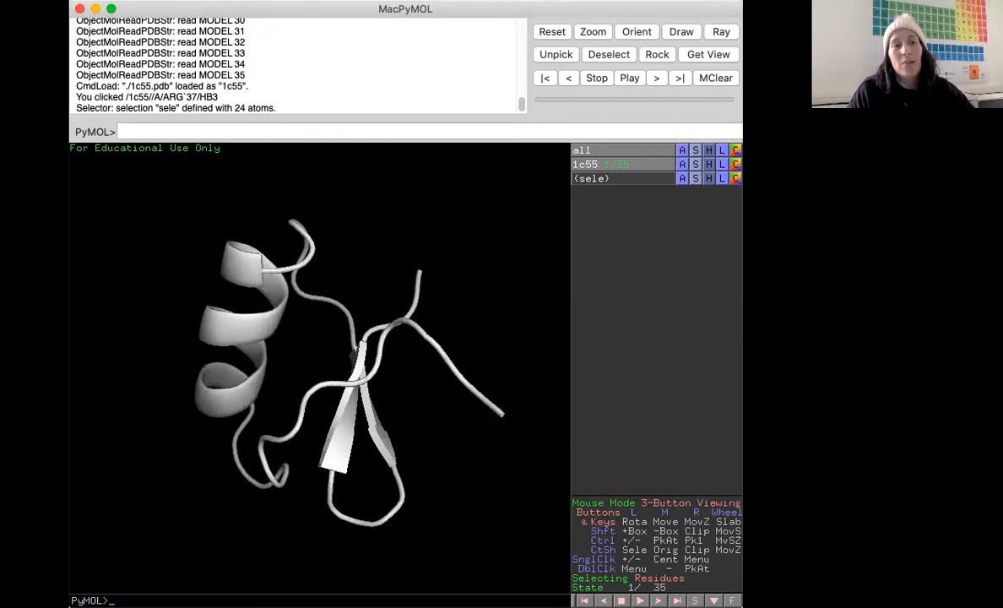
{"action": "left_click_drag", "start_coordinate": [245, 257], "coordinate": [243, 338]}
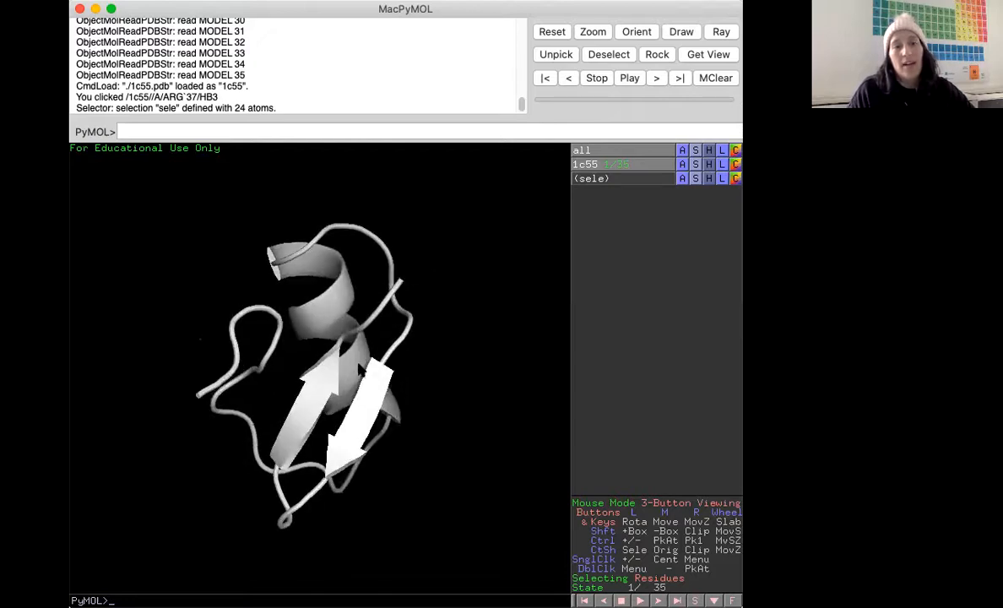
{"action": "left_click_drag", "start_coordinate": [262, 397], "coordinate": [340, 393]}
{"action": "left_click_drag", "start_coordinate": [278, 372], "coordinate": [118, 375]}
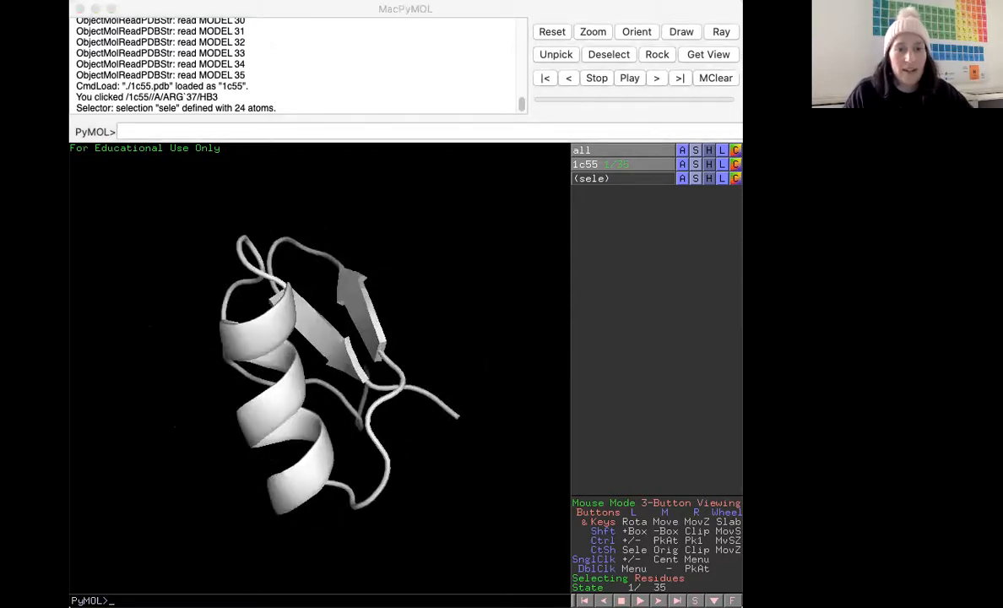
{"action": "left_click", "coordinate": [441, 334]}
{"action": "left_click_drag", "start_coordinate": [440, 334], "coordinate": [346, 409]}
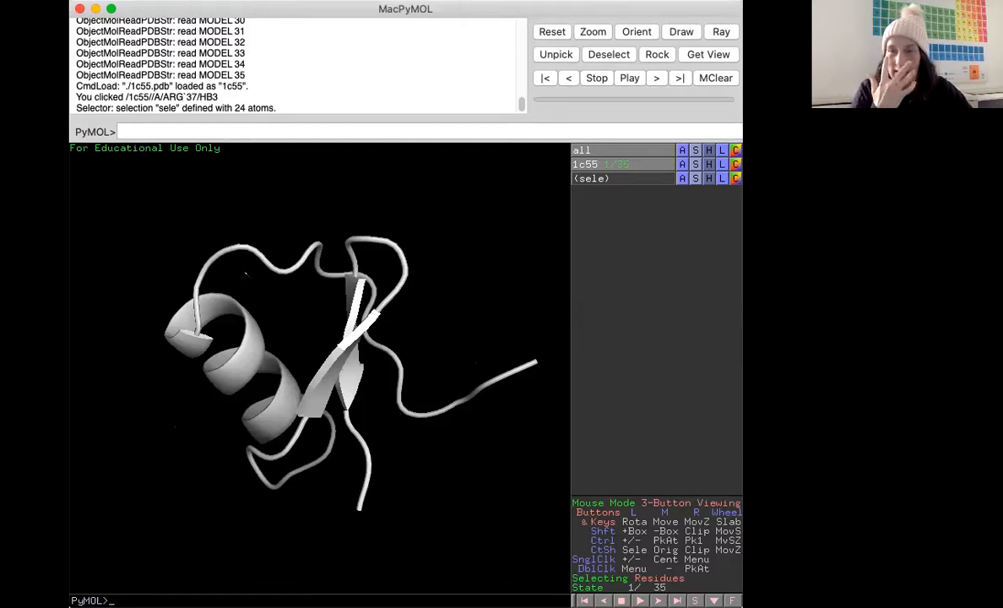
{"action": "left_click", "coordinate": [695, 164]}
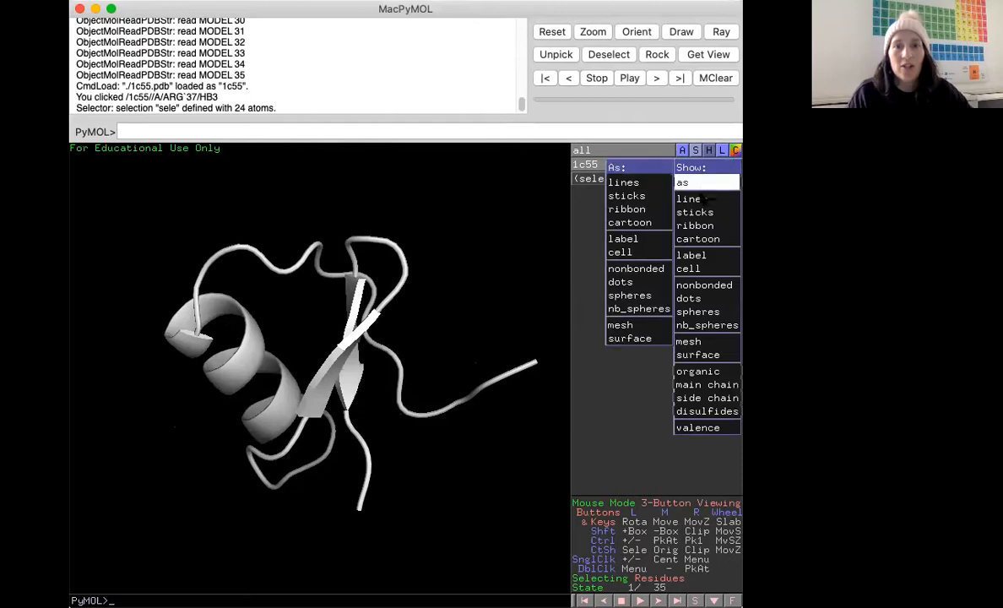
{"action": "left_click", "coordinate": [693, 199]}
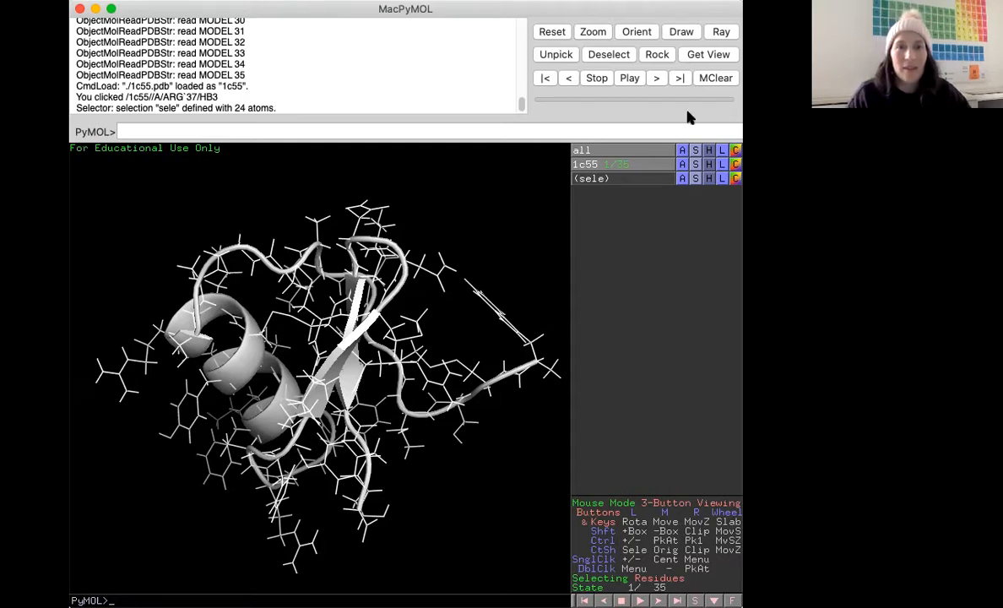
Color the 1c55 atoms by element using the atom color sets.
{"action": "left_click", "coordinate": [735, 166]}
{"action": "mouse_move", "coordinate": [709, 182]}
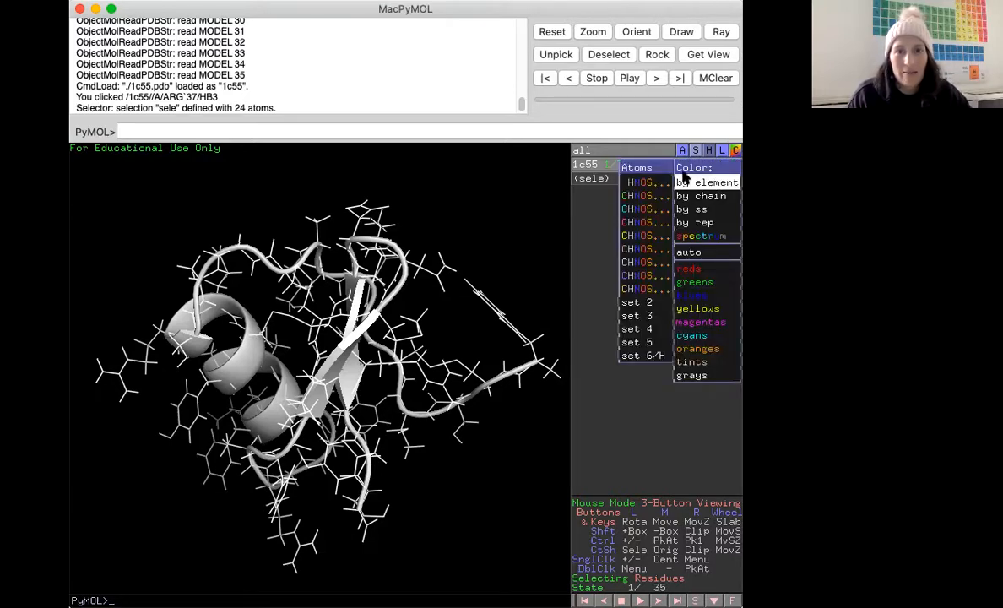
{"action": "left_click", "coordinate": [646, 183]}
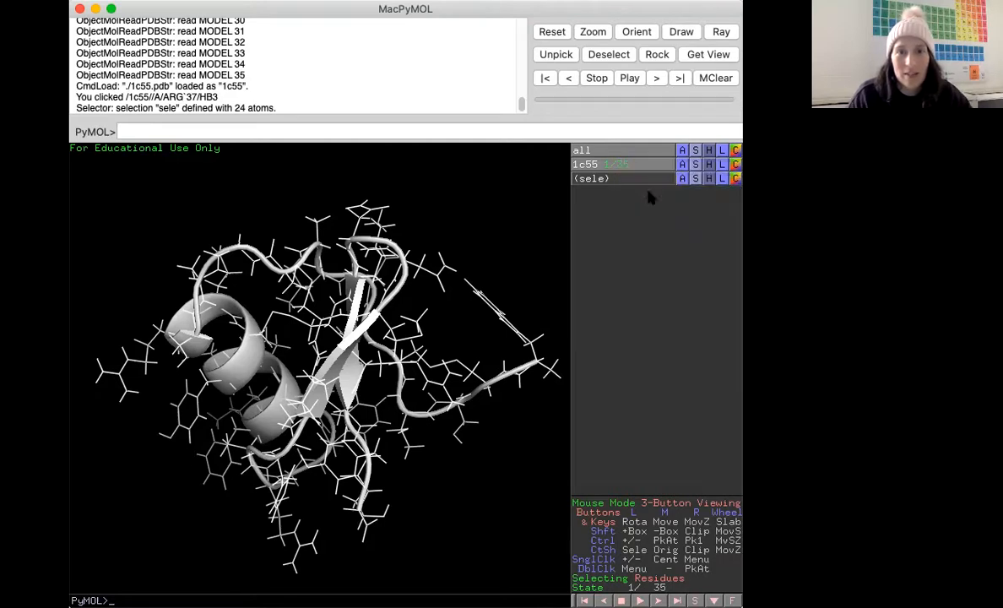
{"action": "left_click", "coordinate": [736, 178]}
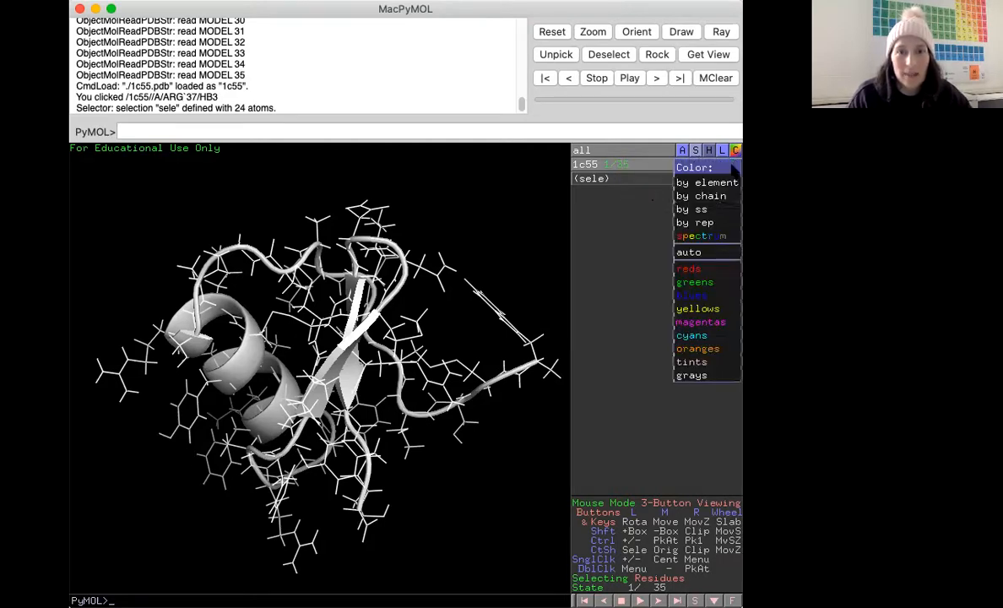
{"action": "mouse_move", "coordinate": [706, 183]}
{"action": "left_click", "coordinate": [640, 199]}
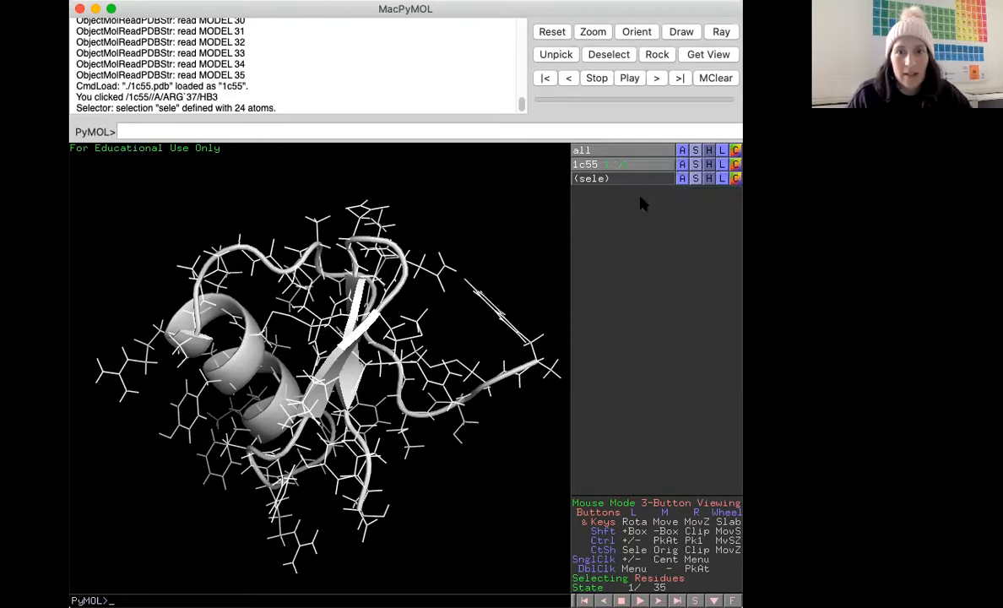
{"action": "left_click", "coordinate": [735, 165]}
{"action": "mouse_move", "coordinate": [707, 183]}
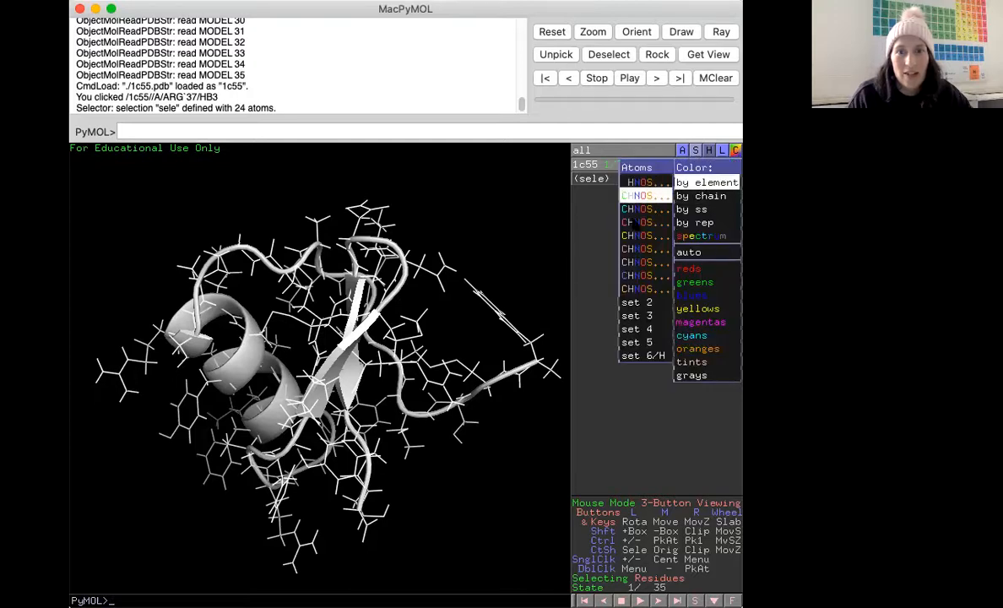
{"action": "left_click", "coordinate": [634, 237]}
{"action": "left_click_drag", "start_coordinate": [473, 228], "coordinate": [447, 292]}
Examine the by-element color options for all objects and rotate the structure to inspect it.
{"action": "left_click", "coordinate": [735, 151]}
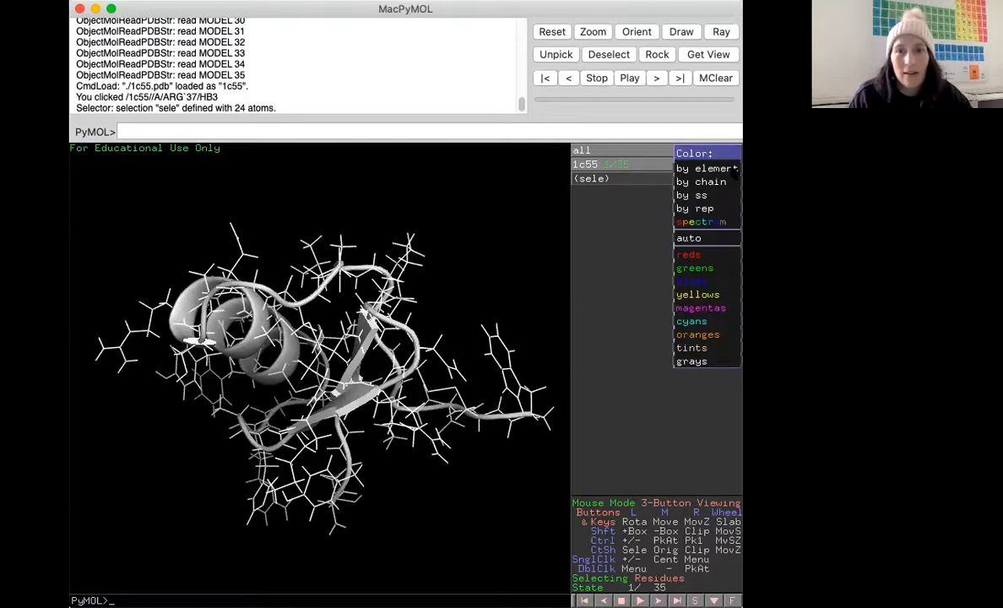
{"action": "mouse_move", "coordinate": [697, 172]}
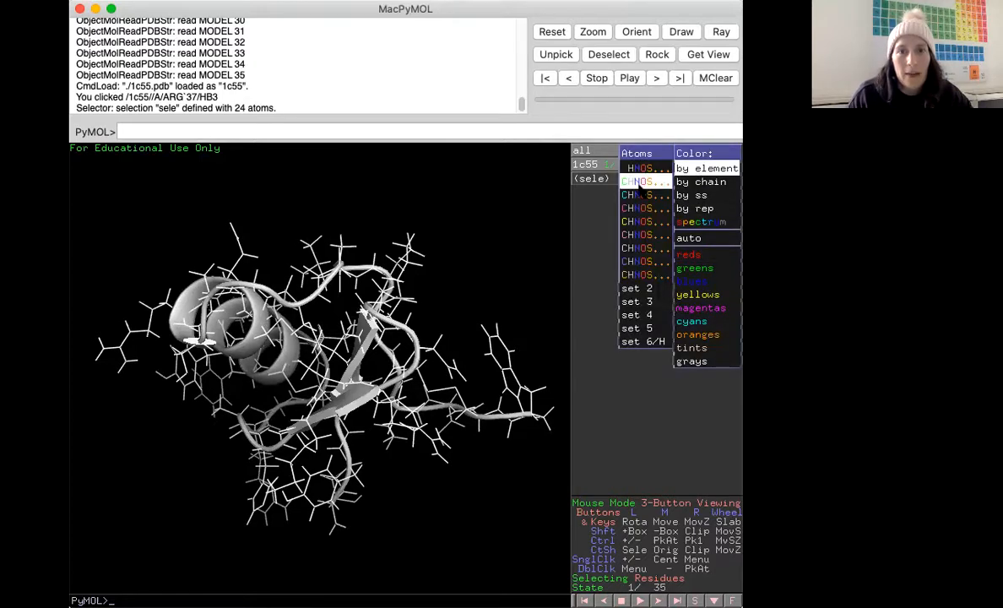
{"action": "left_click", "coordinate": [596, 176]}
{"action": "left_click_drag", "start_coordinate": [422, 237], "coordinate": [272, 321]}
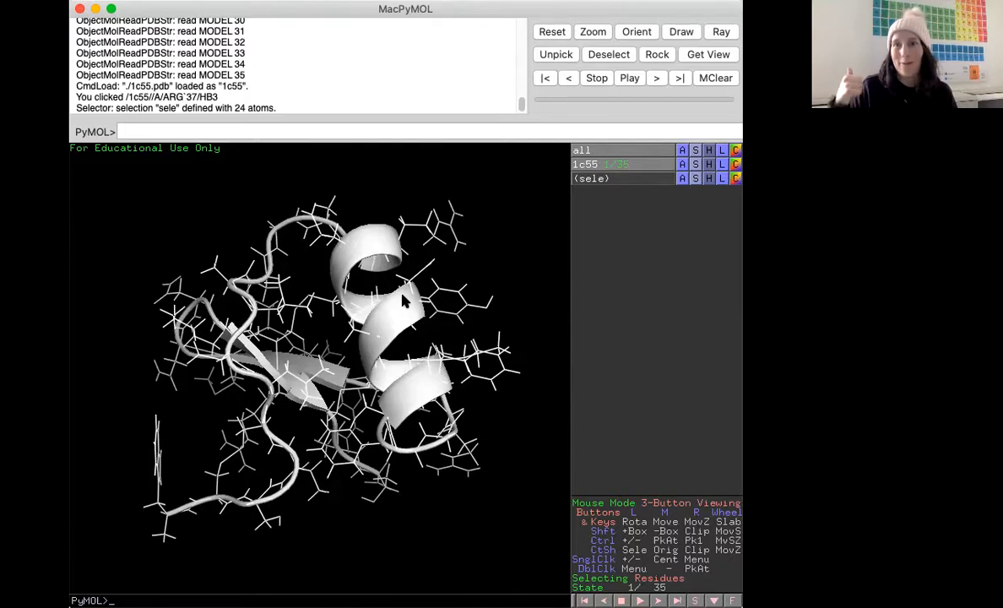
{"action": "left_click_drag", "start_coordinate": [403, 300], "coordinate": [376, 291]}
{"action": "left_click_drag", "start_coordinate": [311, 159], "coordinate": [316, 239]}
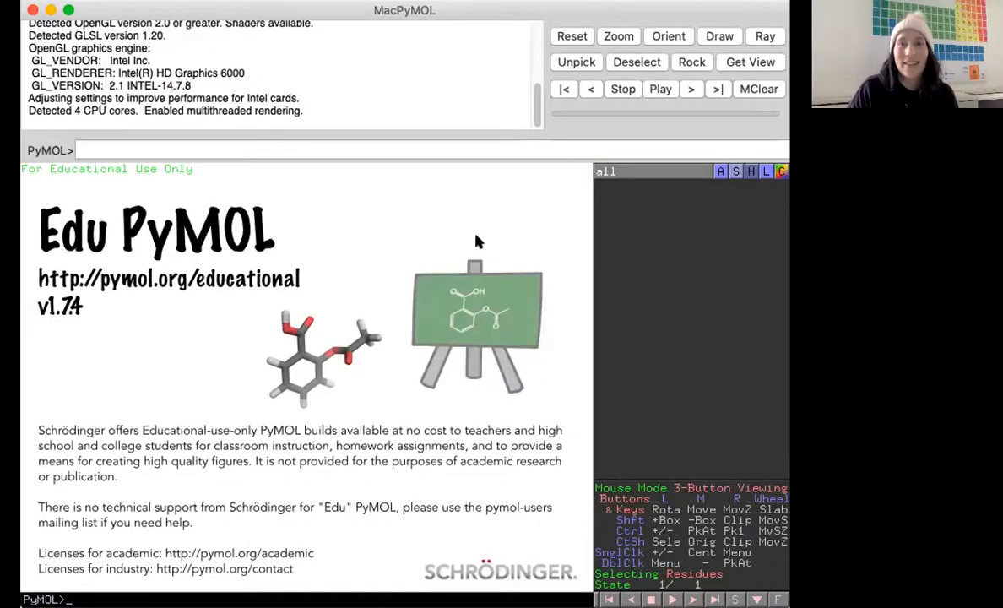
Dismiss the splash screen and fetch structure 1c55 from the PDB with the command fetch 1c55.
{"action": "left_click", "coordinate": [308, 250]}
{"action": "left_click", "coordinate": [130, 146]}
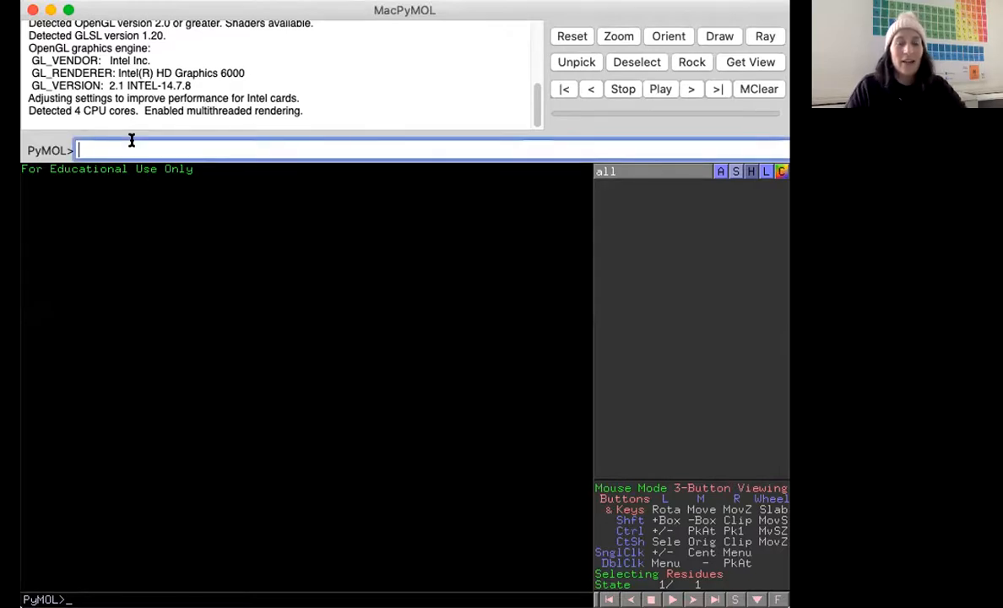
{"action": "type", "text": "fetch 1c55"}
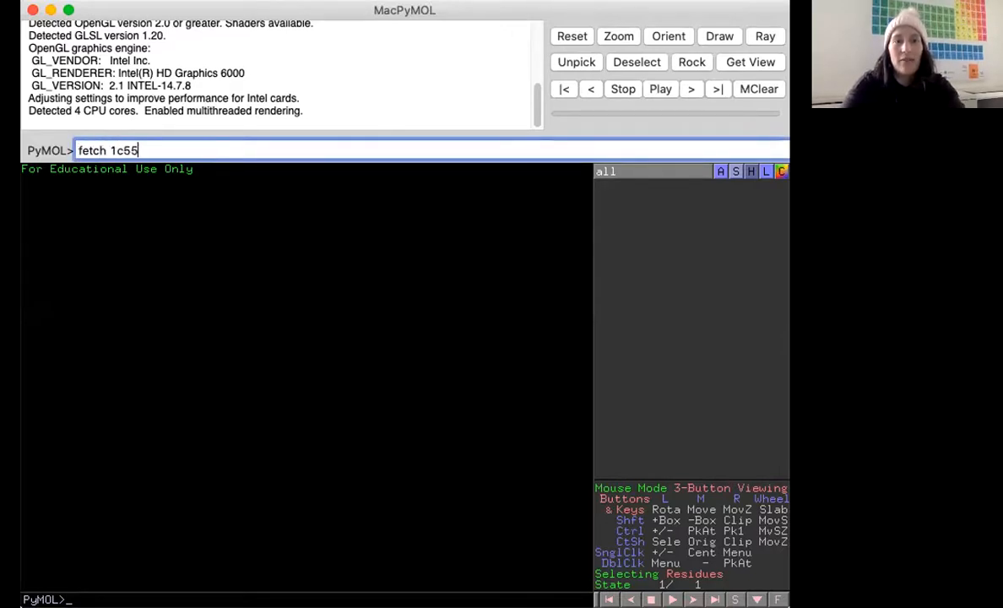
{"action": "key", "text": "Return"}
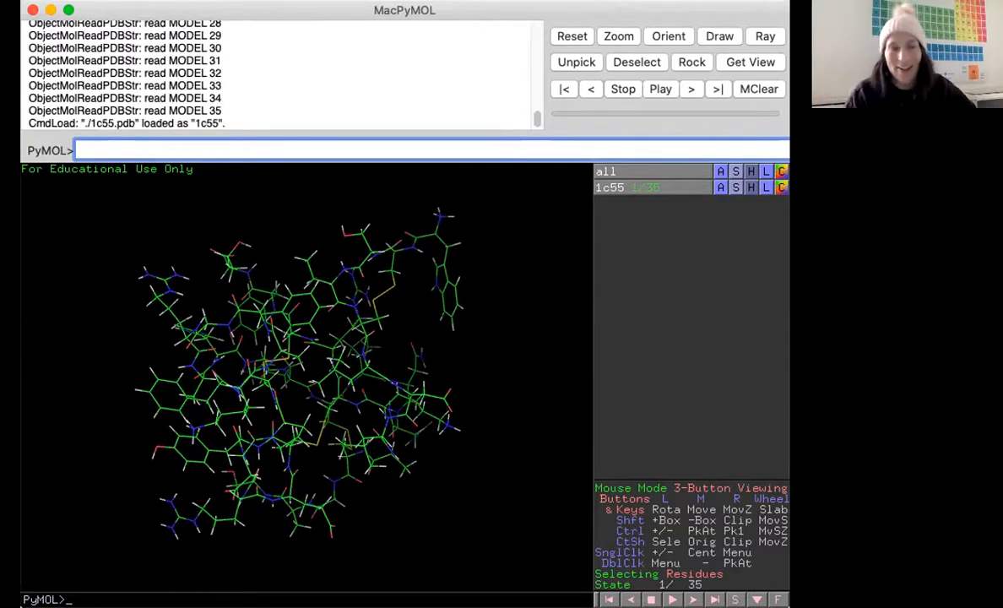
Rotate the loaded structure and apply the pretty preset to the 1c55 object.
{"action": "left_click_drag", "start_coordinate": [300, 337], "coordinate": [300, 359]}
{"action": "left_click_drag", "start_coordinate": [515, 211], "coordinate": [562, 235]}
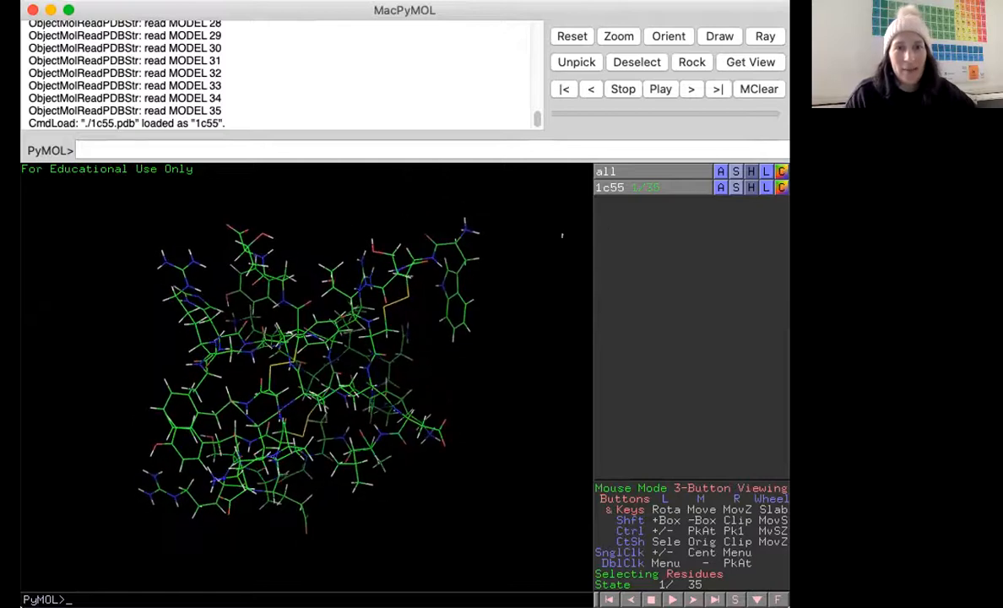
{"action": "left_click", "coordinate": [720, 187]}
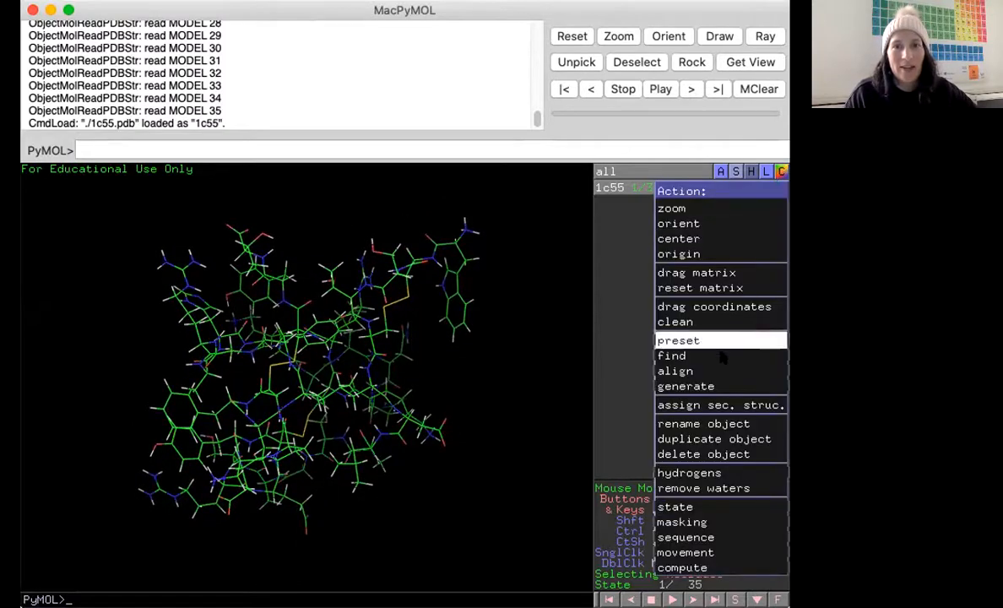
{"action": "mouse_move", "coordinate": [714, 346]}
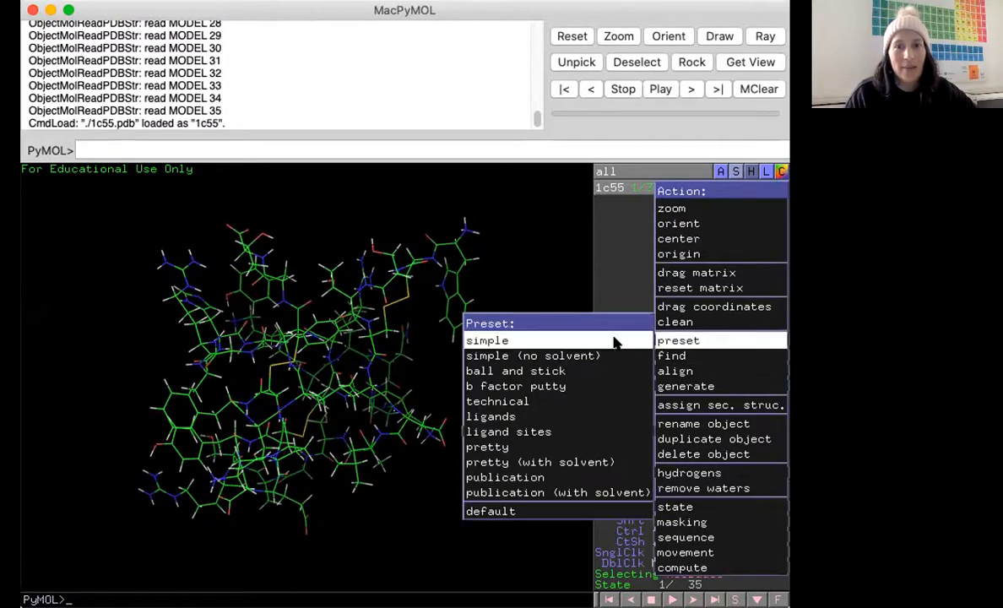
{"action": "left_click", "coordinate": [525, 446]}
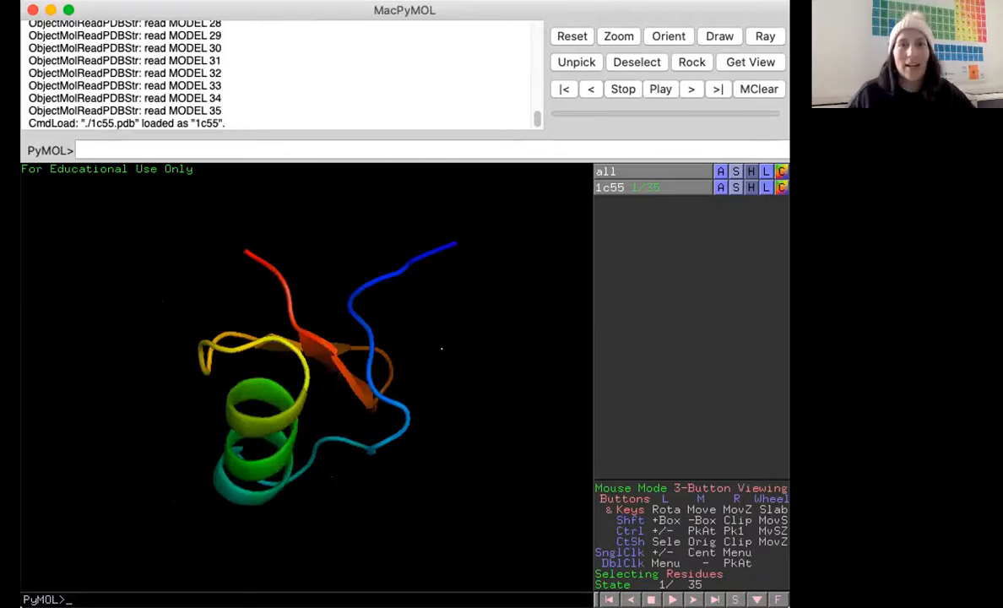
Rotate the cartoon and color the 1c55 object green.
{"action": "left_click_drag", "start_coordinate": [164, 302], "coordinate": [287, 448]}
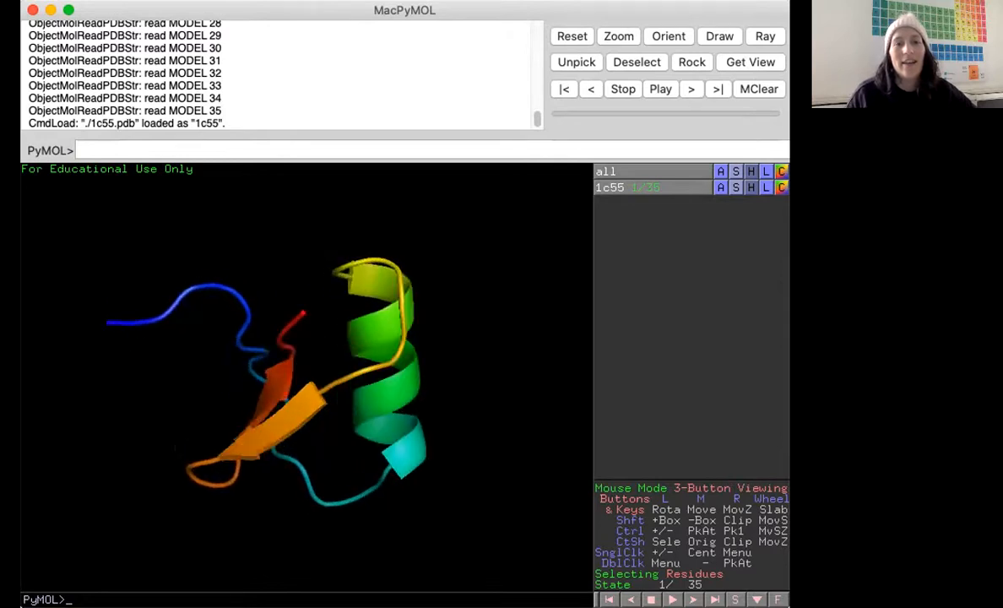
{"action": "left_click", "coordinate": [781, 188]}
{"action": "mouse_move", "coordinate": [760, 207]}
{"action": "left_click", "coordinate": [664, 219]}
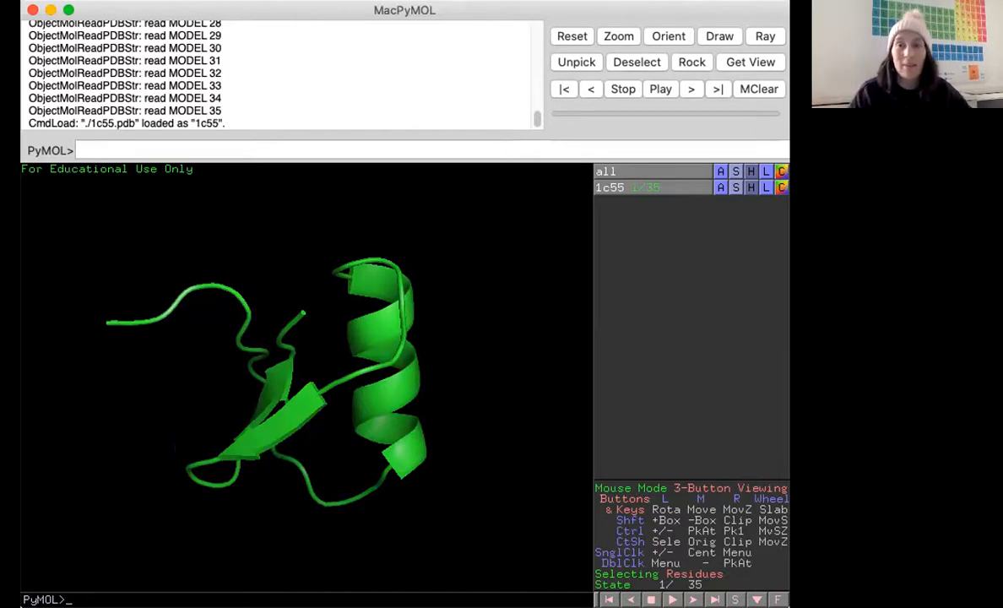
Rotate the cartoon and show the 1c55 object as lines as well.
{"action": "left_click_drag", "start_coordinate": [394, 281], "coordinate": [456, 296]}
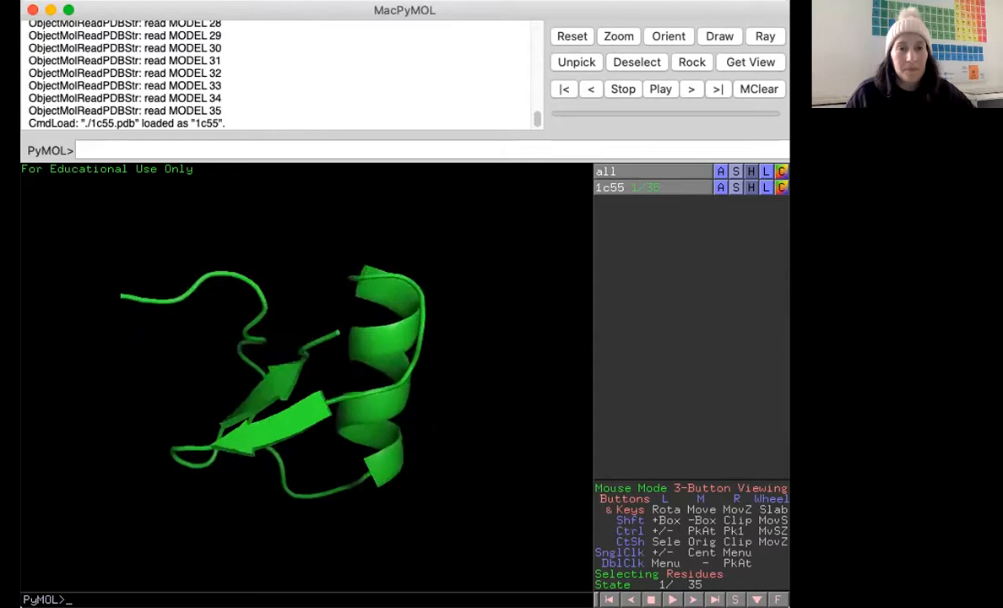
{"action": "left_click", "coordinate": [734, 189]}
{"action": "left_click", "coordinate": [741, 226]}
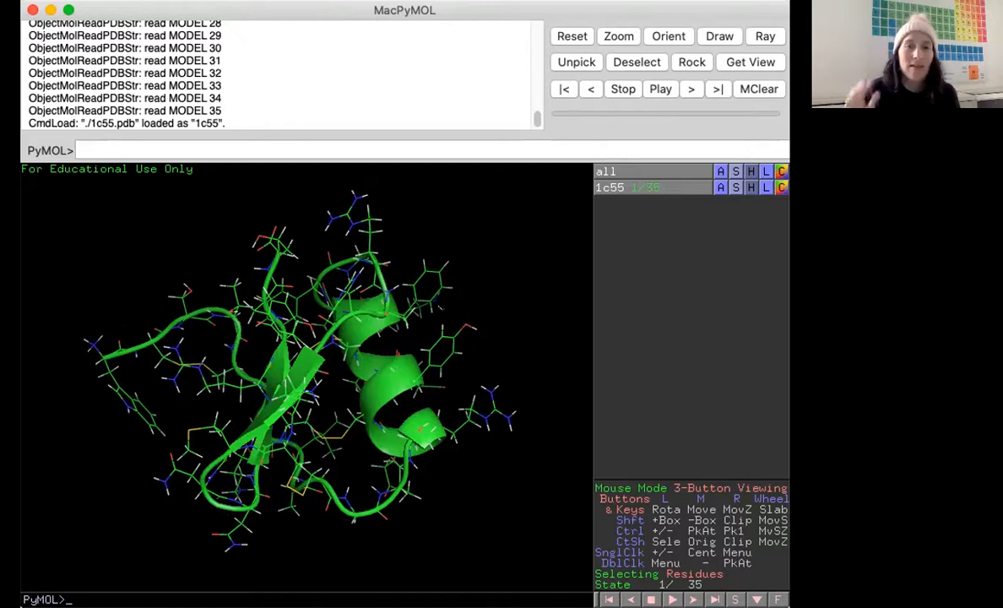
Hide the lines of 1c55 and show the object as sticks instead.
{"action": "left_click", "coordinate": [751, 188]}
{"action": "left_click", "coordinate": [748, 227]}
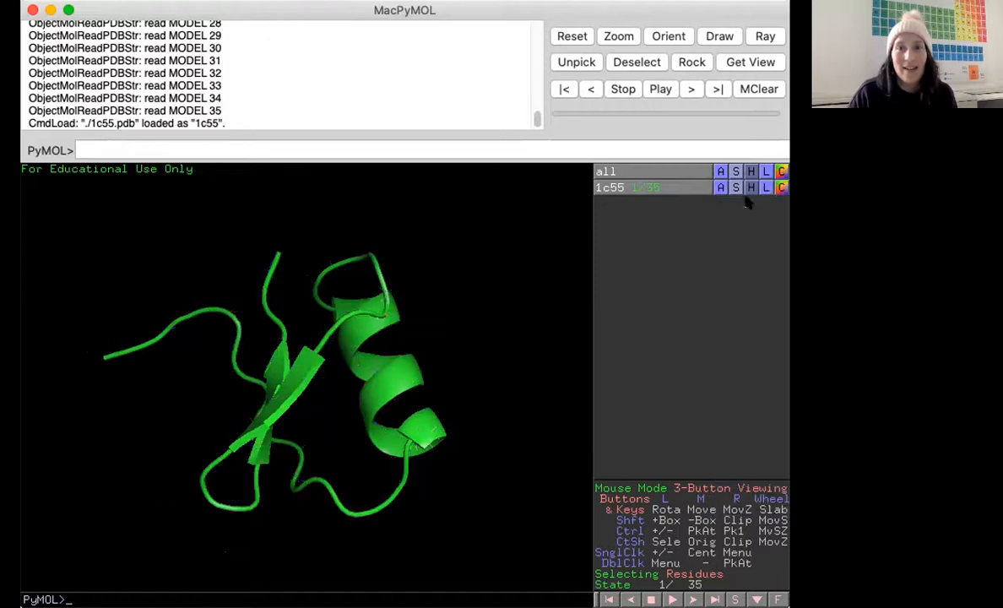
{"action": "left_click", "coordinate": [736, 187]}
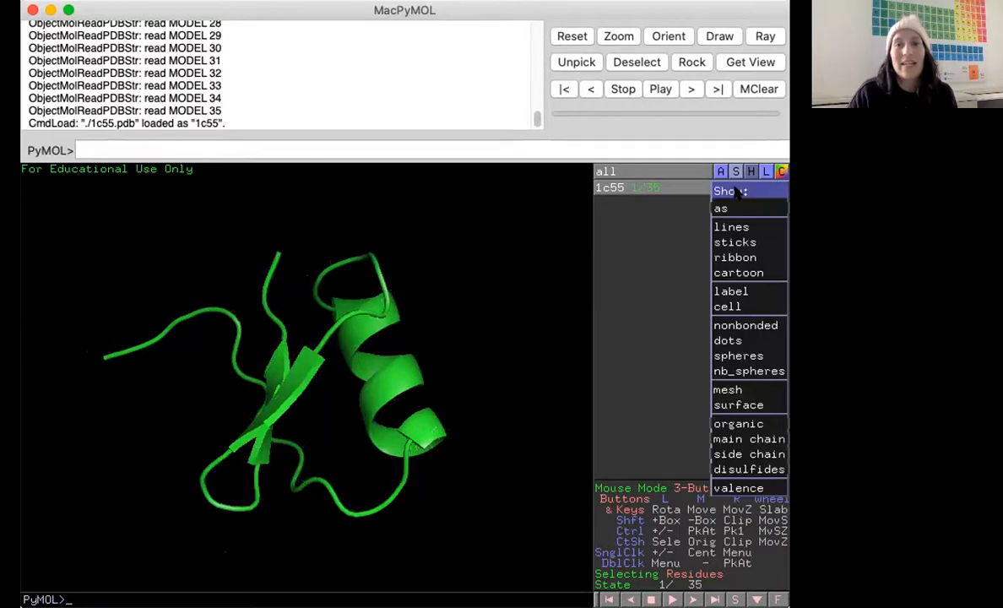
{"action": "left_click", "coordinate": [735, 242]}
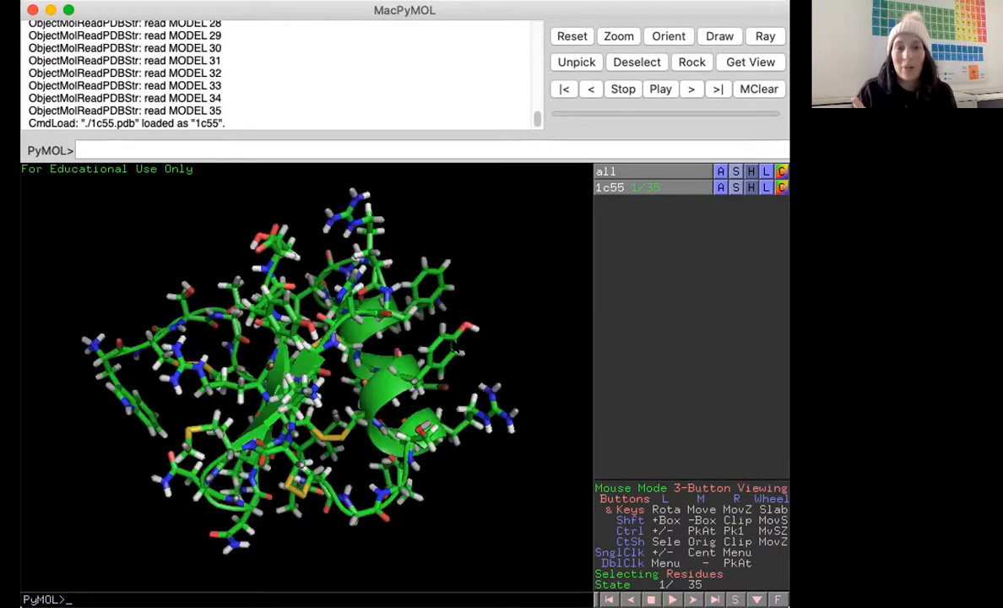
Rotate the structure and hide all hydrogens of the 1c55 object.
{"action": "left_click_drag", "start_coordinate": [501, 293], "coordinate": [339, 336]}
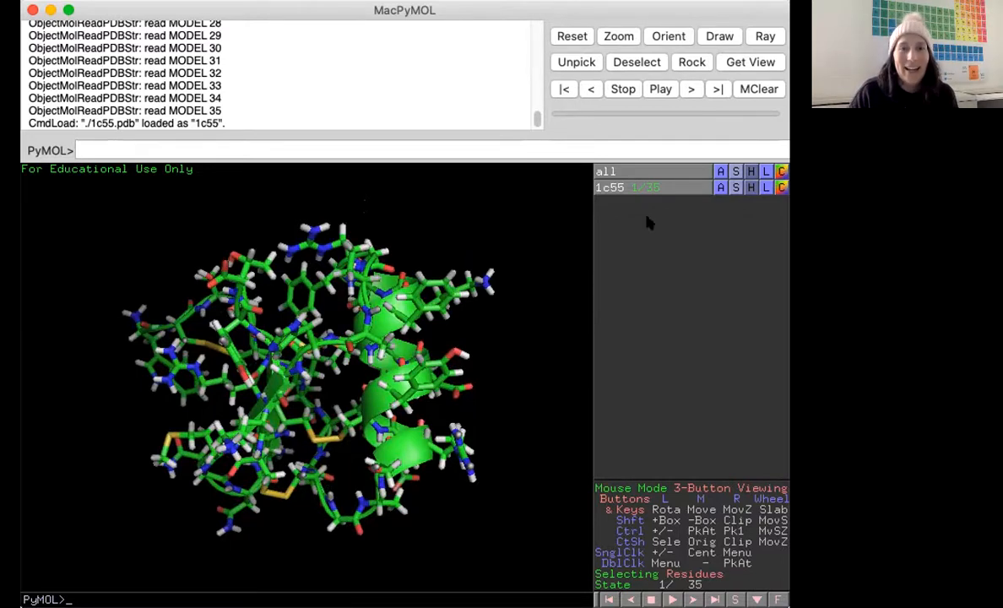
{"action": "left_click", "coordinate": [751, 187]}
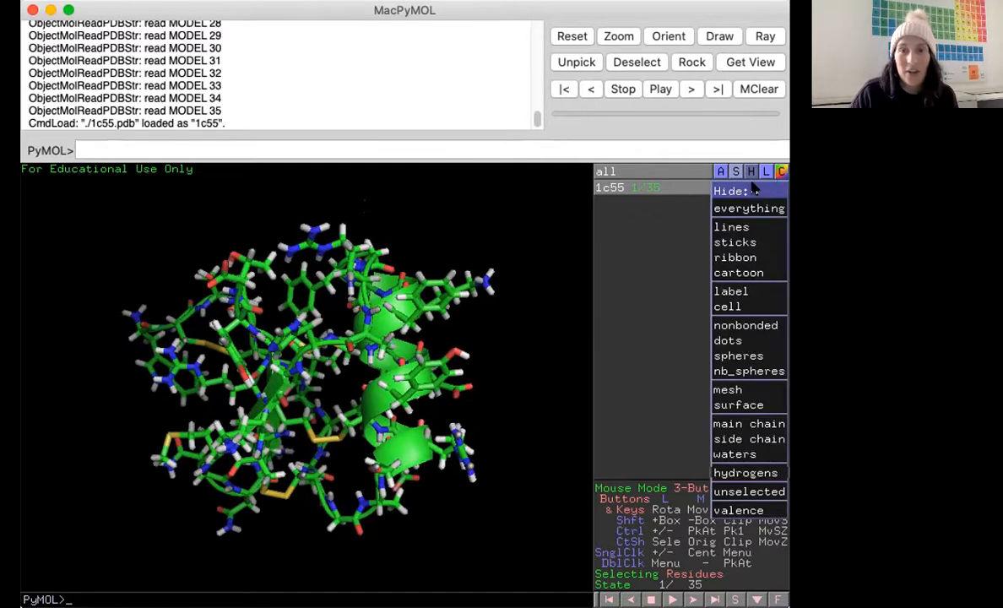
{"action": "mouse_move", "coordinate": [747, 475]}
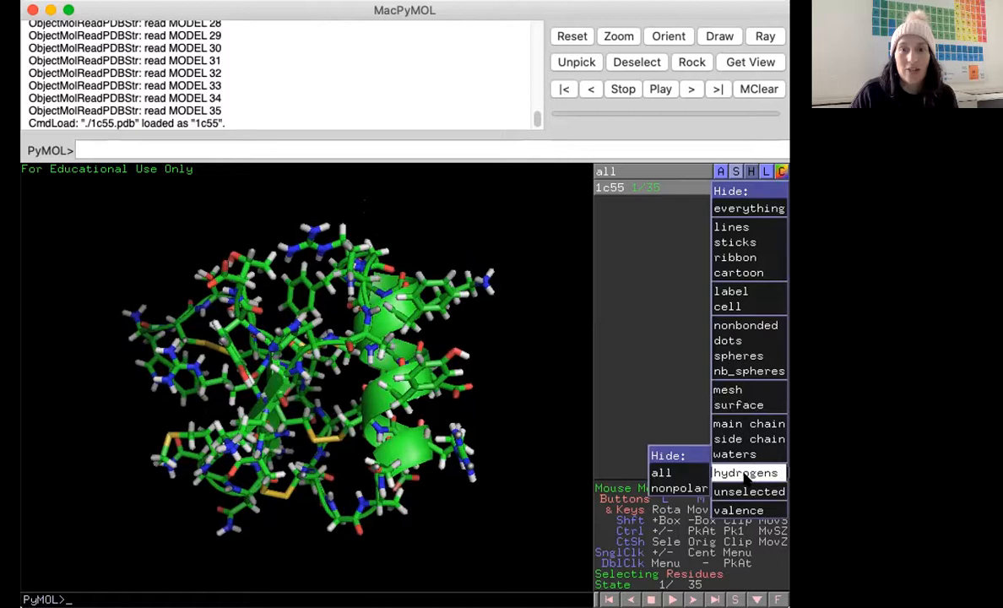
{"action": "left_click", "coordinate": [684, 474]}
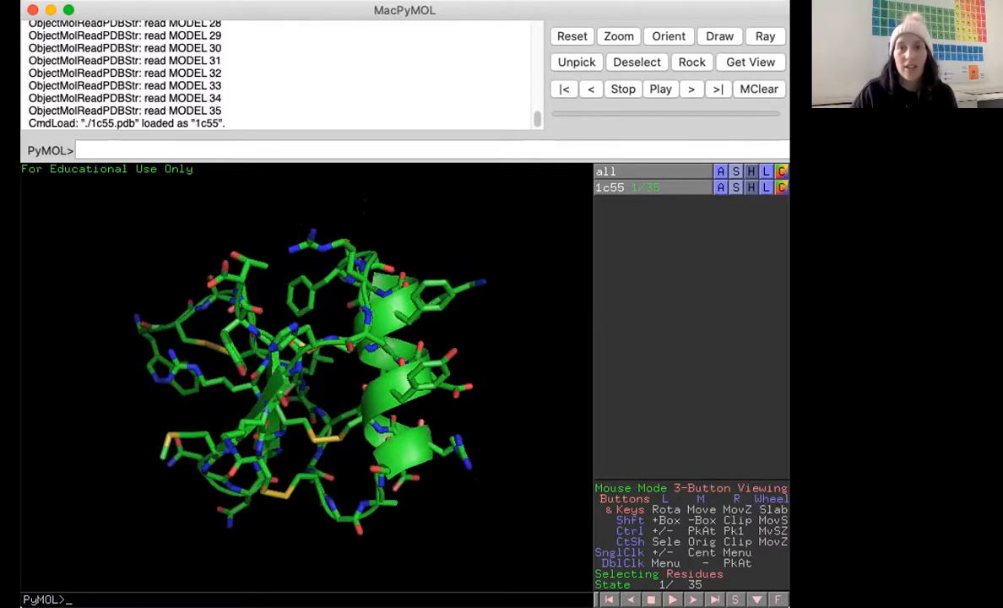
Hide the sticks of 1c55 and show the object as ribbon.
{"action": "left_click_drag", "start_coordinate": [317, 430], "coordinate": [306, 380]}
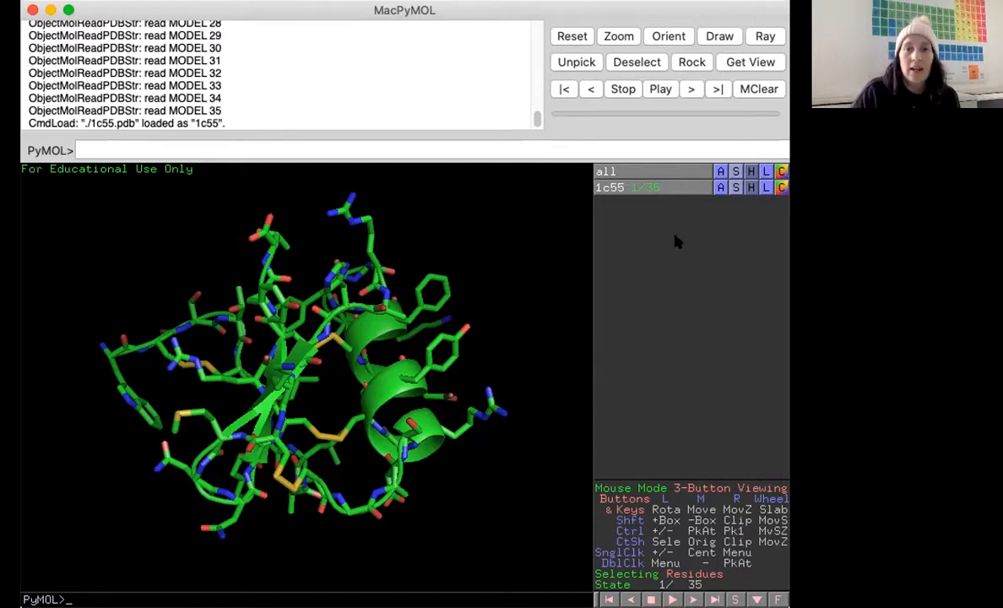
{"action": "left_click", "coordinate": [747, 189]}
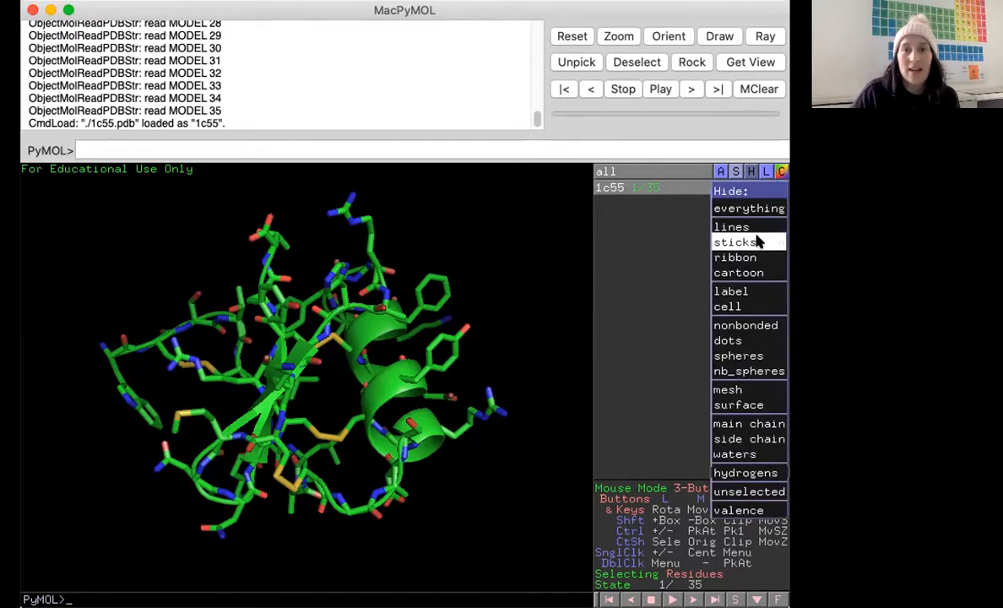
{"action": "left_click", "coordinate": [755, 240]}
{"action": "left_click", "coordinate": [736, 188]}
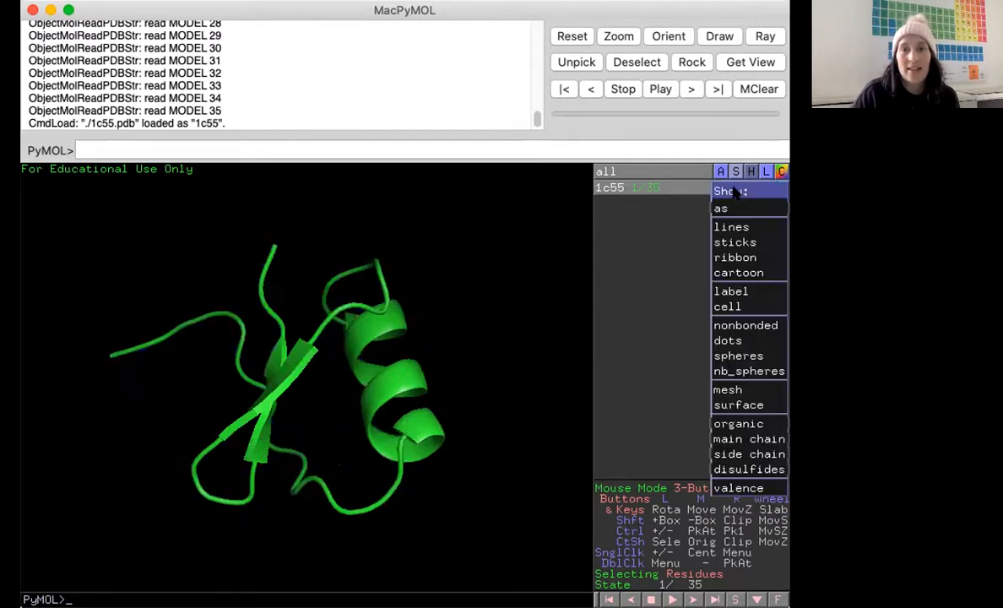
{"action": "left_click", "coordinate": [746, 260]}
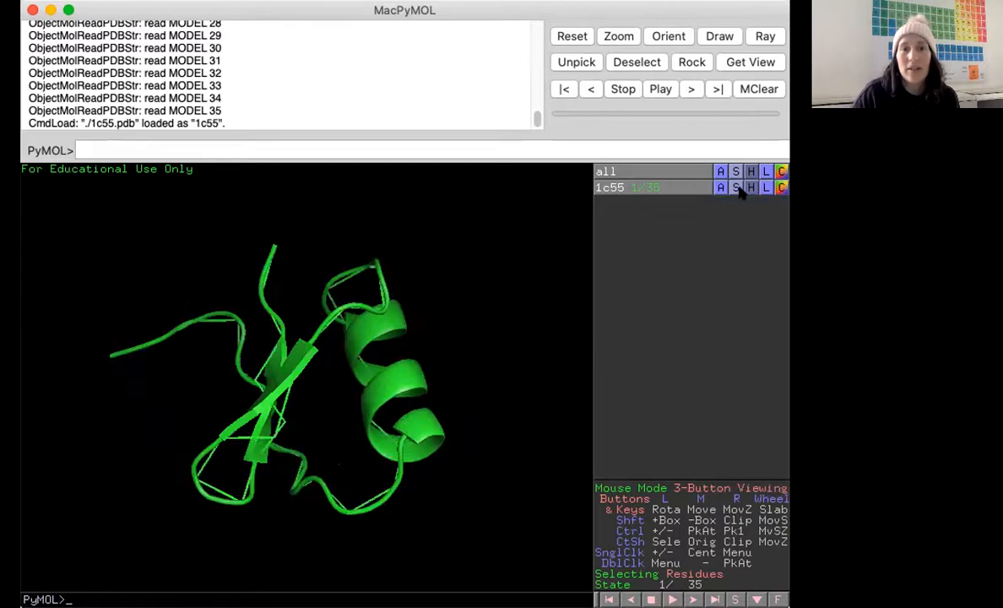
Hide the cartoon of 1c55 and rotate the remaining ribbon to inspect it.
{"action": "mouse_move", "coordinate": [347, 361]}
{"action": "left_mouse_down"}
{"action": "mouse_move", "coordinate": [371, 325]}
{"action": "mouse_move", "coordinate": [350, 342]}
{"action": "left_mouse_up"}
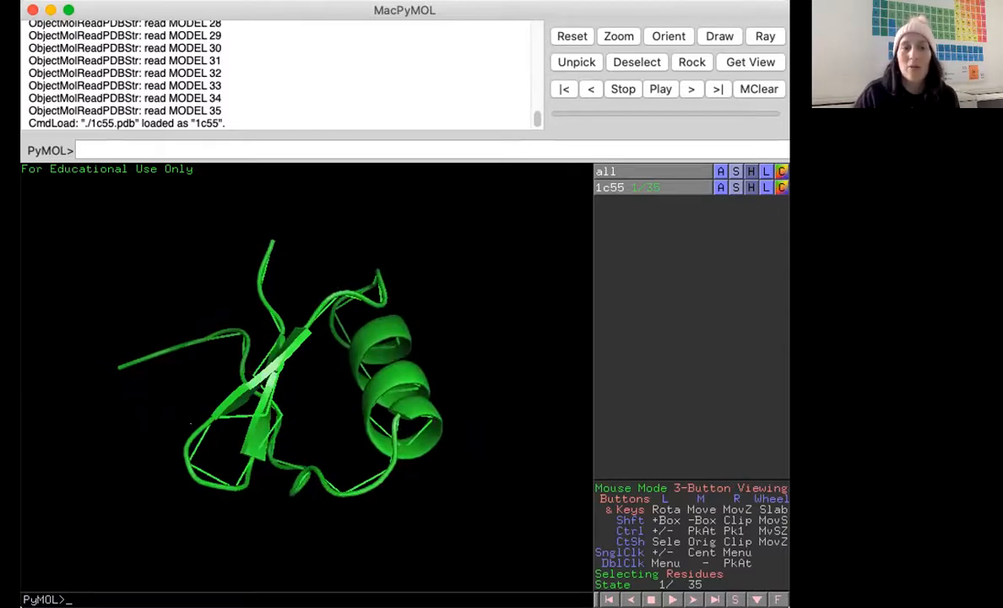
{"action": "left_click", "coordinate": [751, 187]}
{"action": "left_click", "coordinate": [743, 273]}
{"action": "mouse_move", "coordinate": [338, 337]}
{"action": "left_mouse_down"}
{"action": "mouse_move", "coordinate": [348, 378]}
{"action": "mouse_move", "coordinate": [410, 382]}
{"action": "left_mouse_up"}
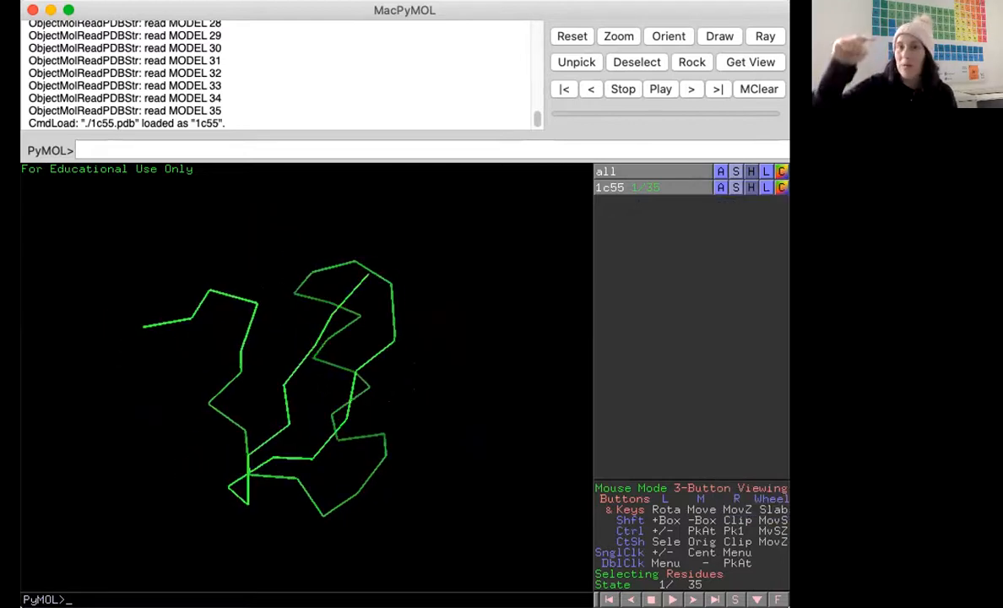
{"action": "mouse_move", "coordinate": [409, 382]}
{"action": "left_mouse_down"}
{"action": "mouse_move", "coordinate": [303, 379]}
{"action": "mouse_move", "coordinate": [405, 422]}
{"action": "mouse_move", "coordinate": [413, 436]}
{"action": "mouse_move", "coordinate": [383, 414]}
{"action": "mouse_move", "coordinate": [238, 435]}
{"action": "mouse_move", "coordinate": [359, 409]}
{"action": "mouse_move", "coordinate": [329, 418]}
{"action": "mouse_move", "coordinate": [339, 414]}
{"action": "left_mouse_up"}
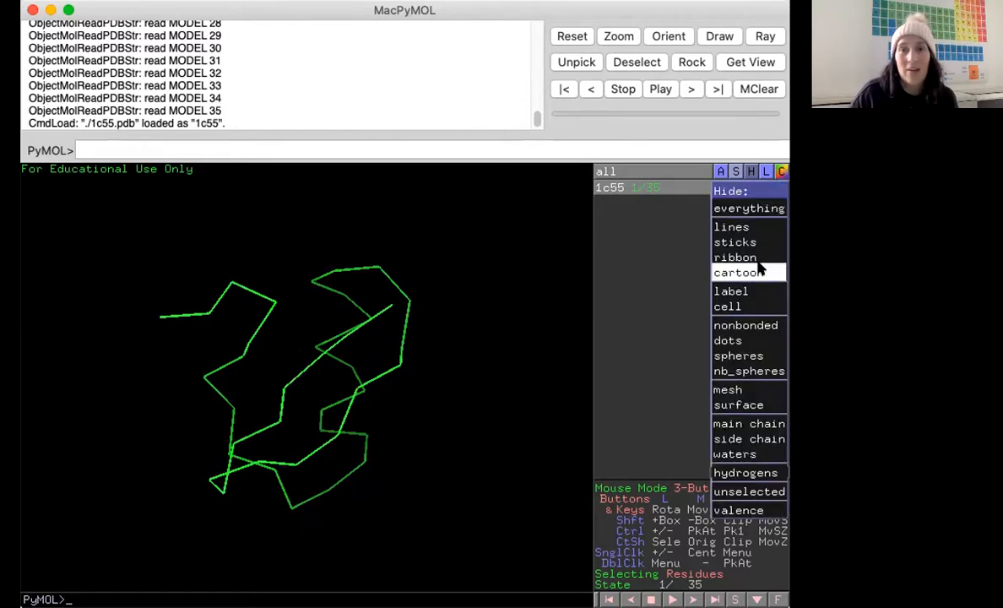
Hide everything on the 1c55 object and show it as cartoon only.
{"action": "left_click", "coordinate": [735, 208]}
{"action": "left_click", "coordinate": [734, 187]}
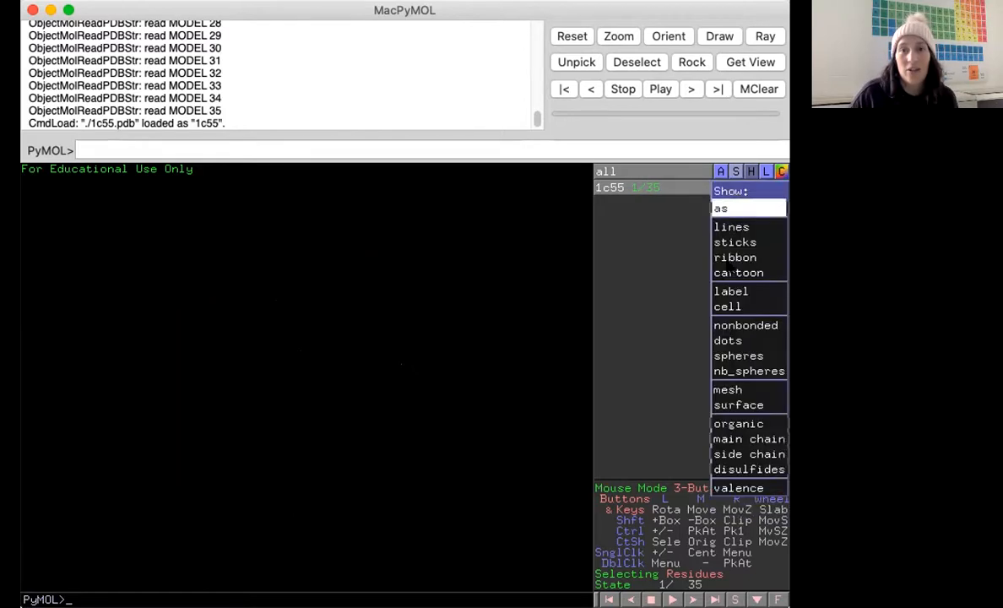
{"action": "left_click", "coordinate": [731, 272]}
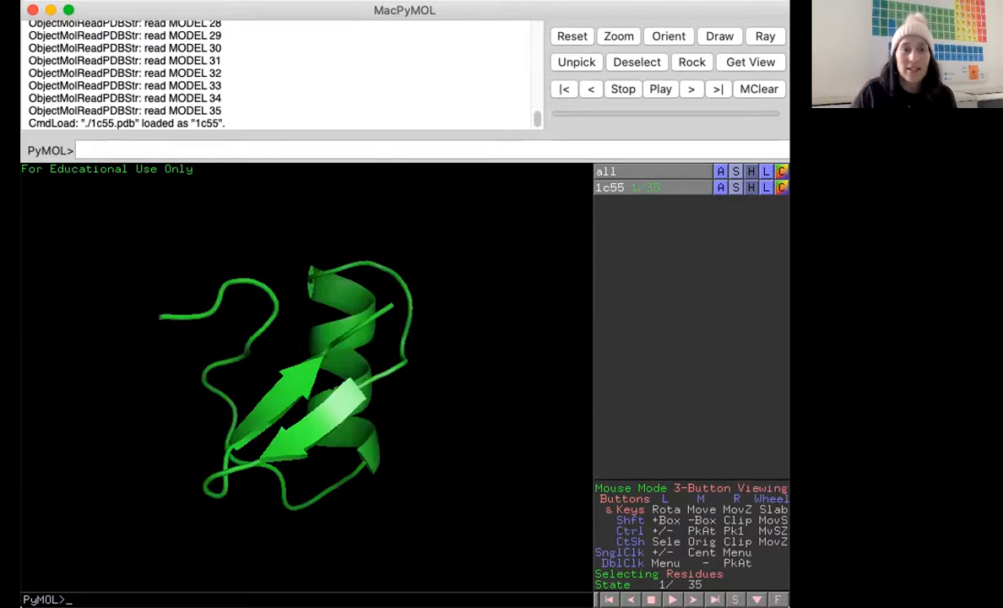
Rotate the cartoon to inspect it and color the 1c55 object cyan.
{"action": "left_click_drag", "start_coordinate": [465, 363], "coordinate": [360, 382]}
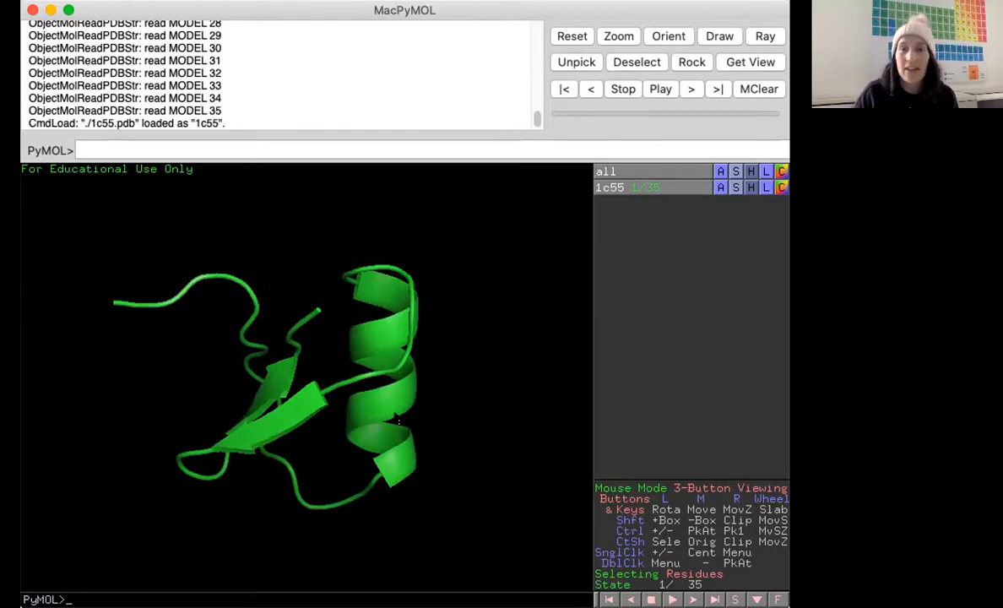
{"action": "left_click_drag", "start_coordinate": [398, 420], "coordinate": [112, 313]}
{"action": "left_click_drag", "start_coordinate": [250, 360], "coordinate": [290, 402]}
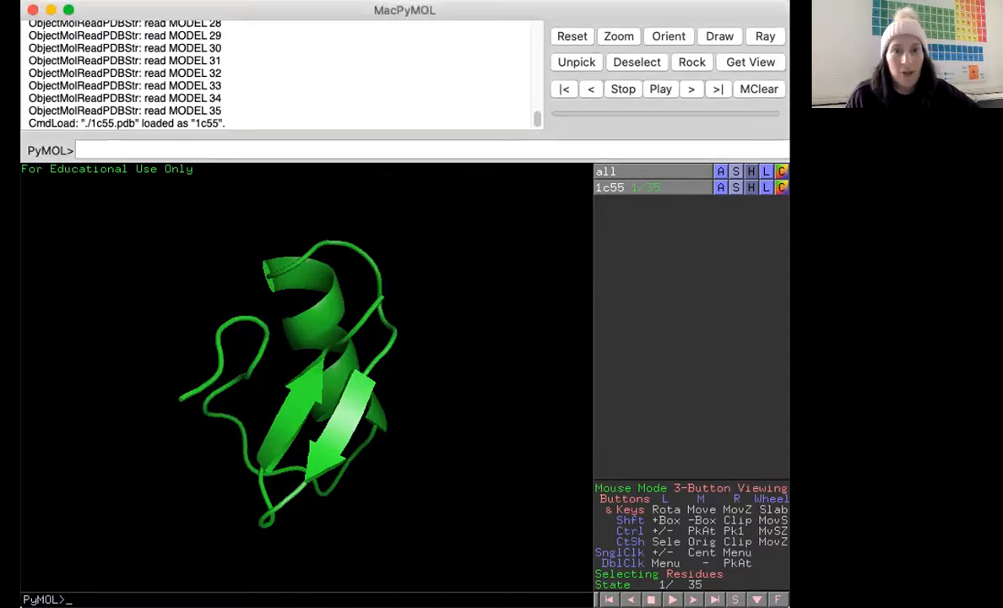
{"action": "left_click", "coordinate": [781, 186]}
{"action": "mouse_move", "coordinate": [743, 208]}
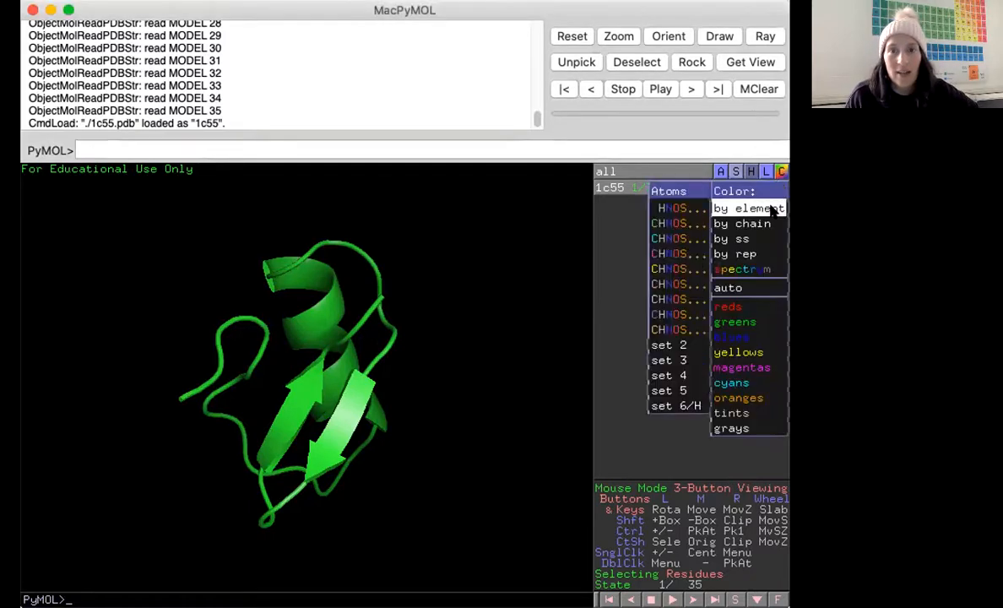
{"action": "left_click", "coordinate": [663, 243]}
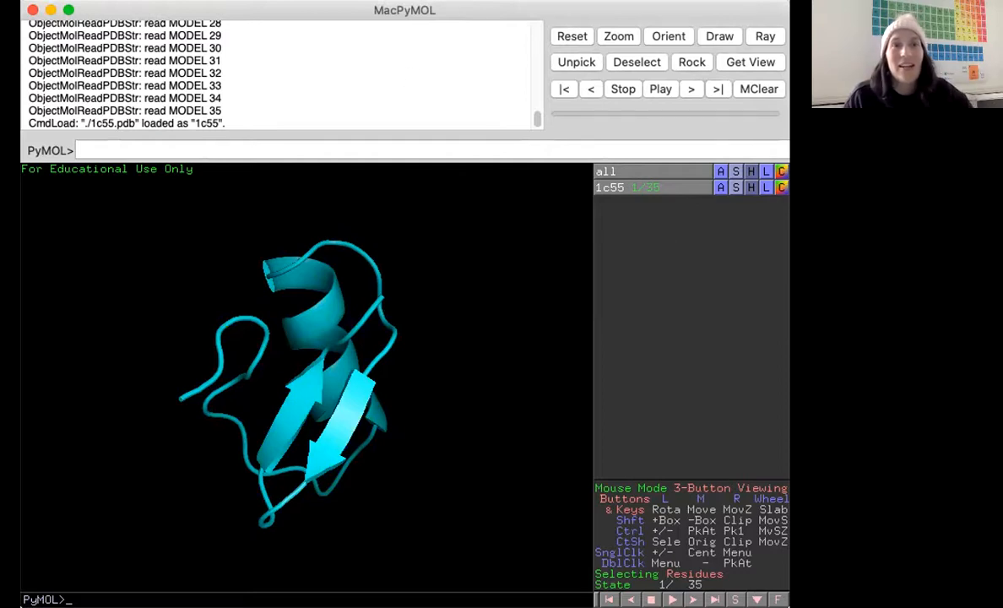
Switch the display color space to CMYK (for publications).
{"action": "left_click", "coordinate": [236, 0]}
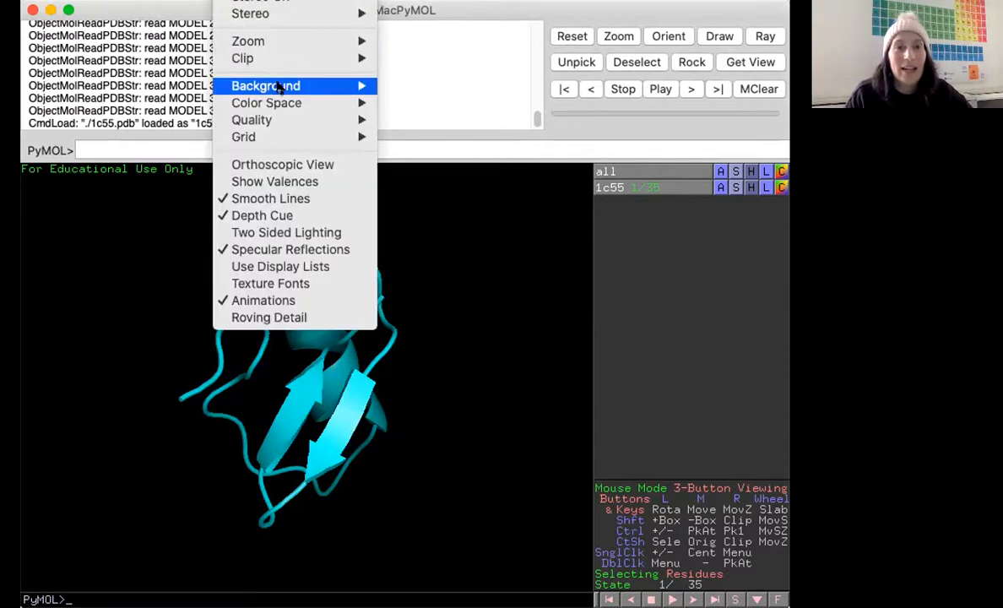
{"action": "mouse_move", "coordinate": [278, 96]}
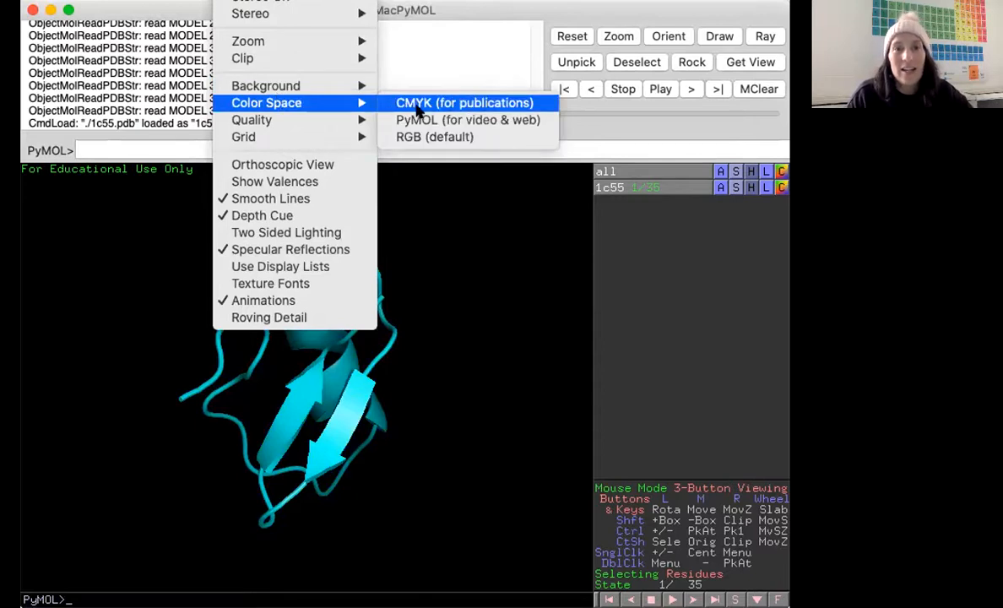
{"action": "left_click", "coordinate": [464, 103]}
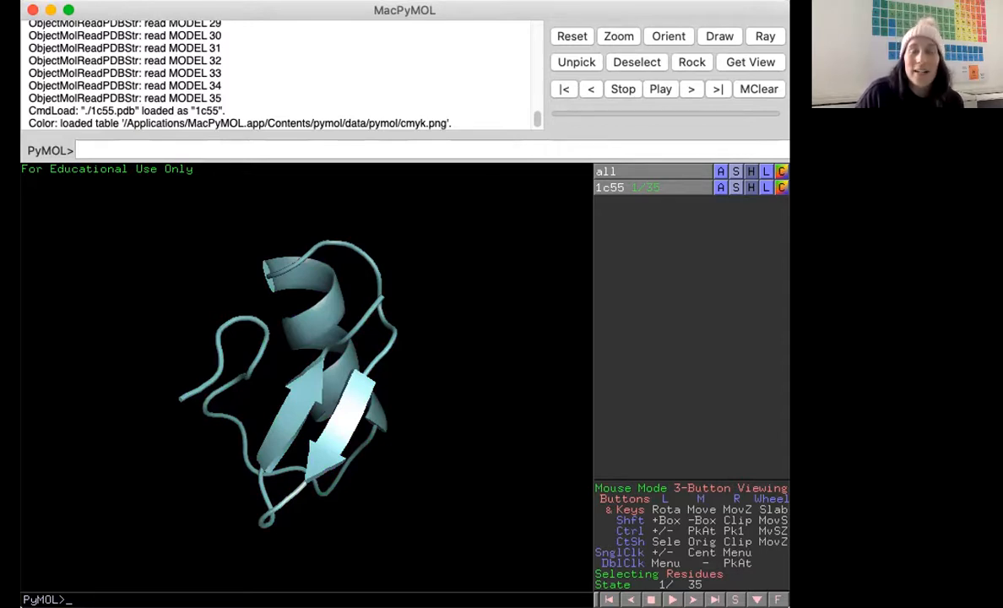
Set the viewer background to white.
{"action": "left_click", "coordinate": [236, 0]}
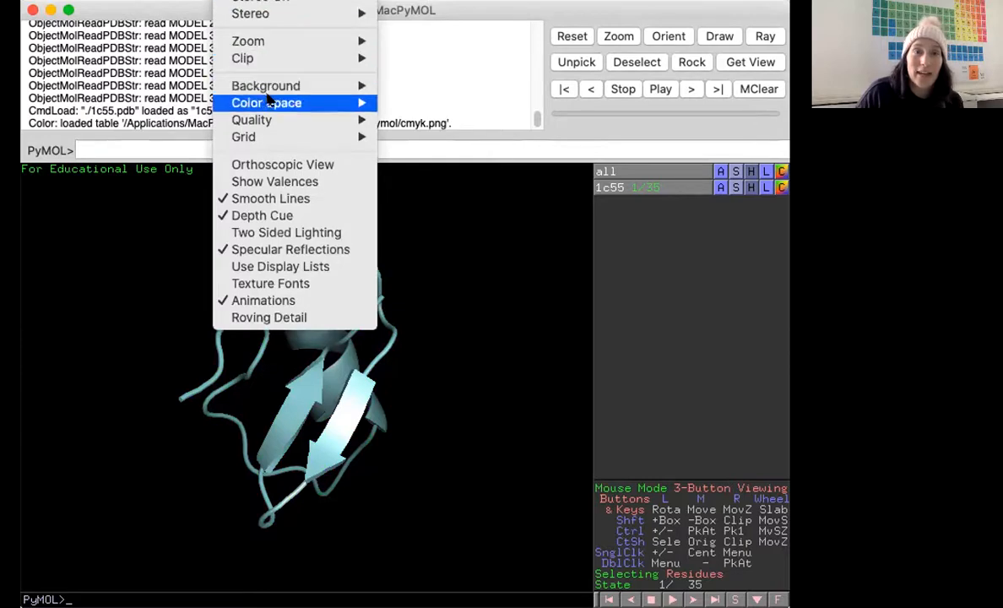
{"action": "mouse_move", "coordinate": [334, 86]}
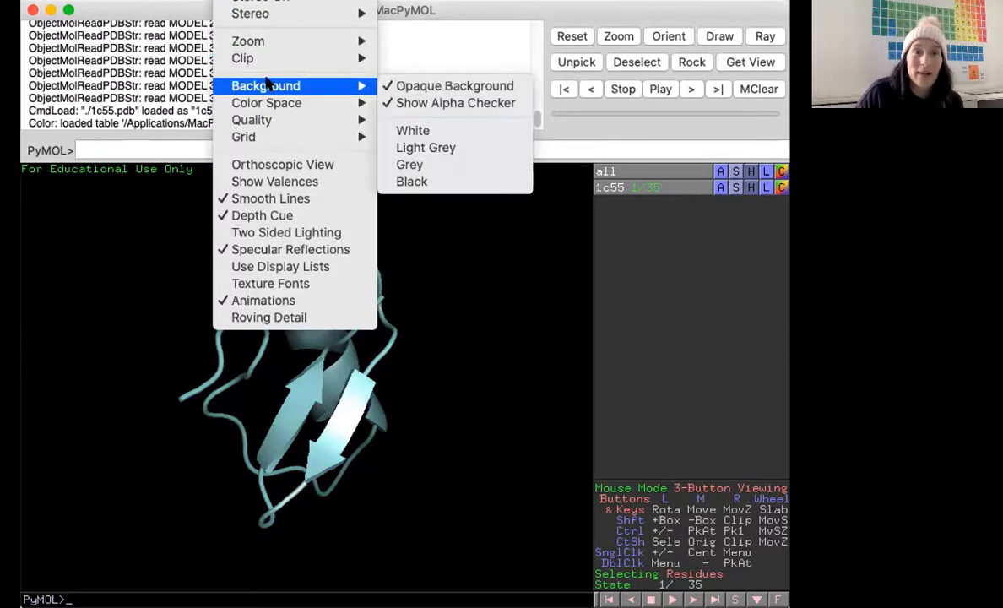
{"action": "left_click", "coordinate": [433, 133]}
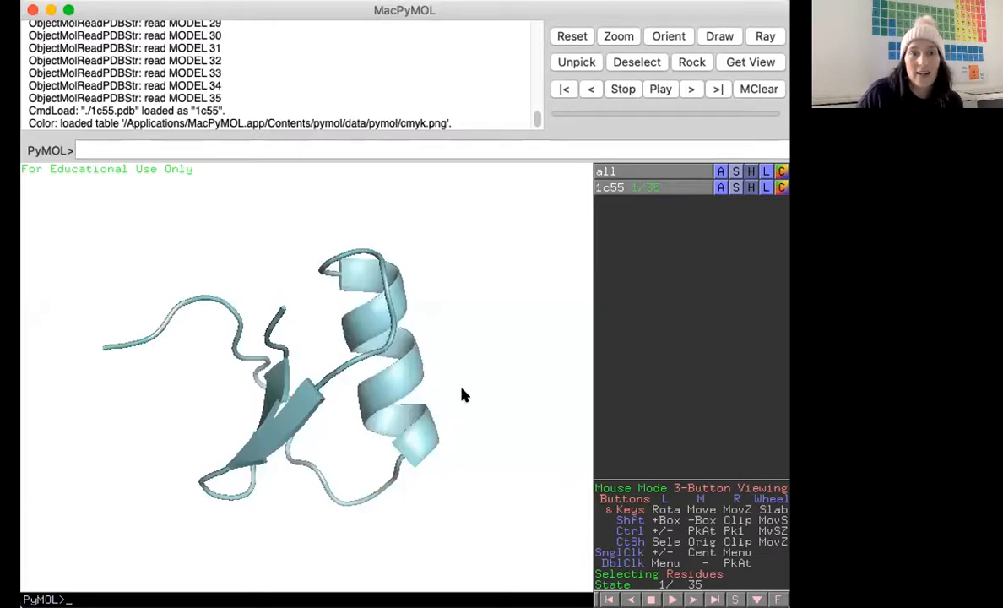
Turn on the amino-acid sequence display above the structure.
{"action": "left_click_drag", "start_coordinate": [463, 394], "coordinate": [399, 369]}
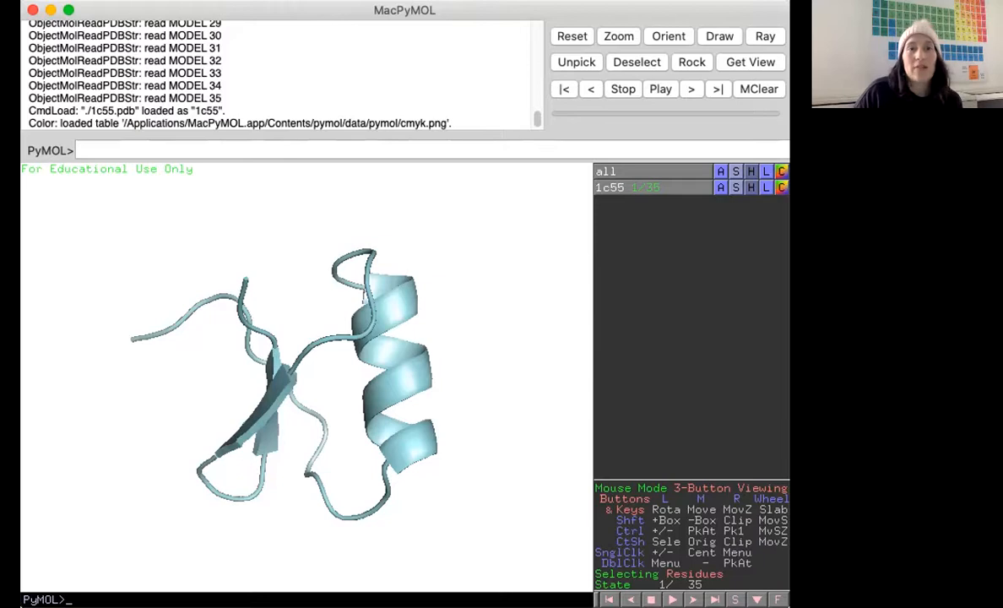
{"action": "left_click", "coordinate": [270, 0]}
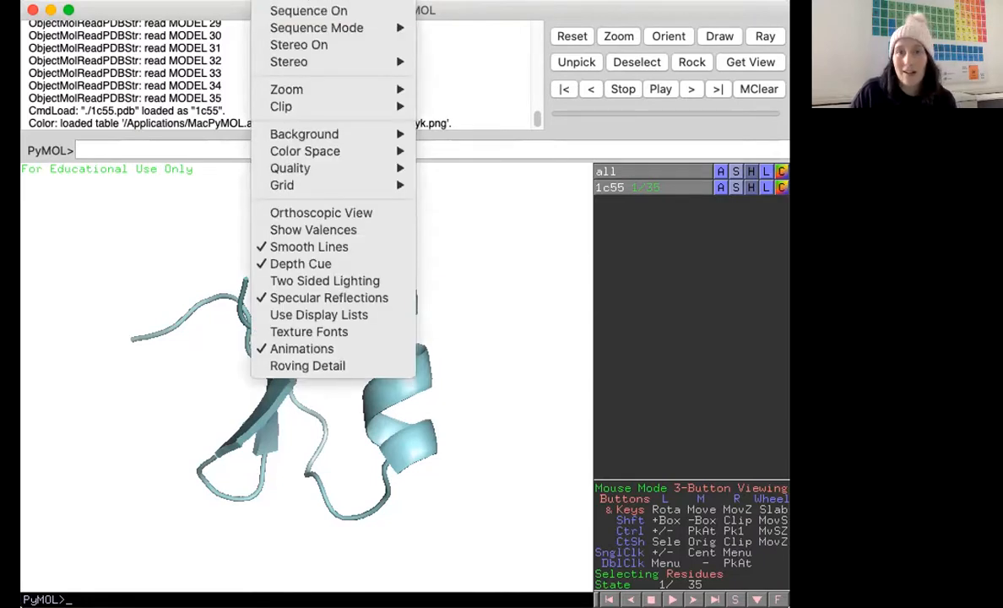
{"action": "left_click", "coordinate": [272, 0]}
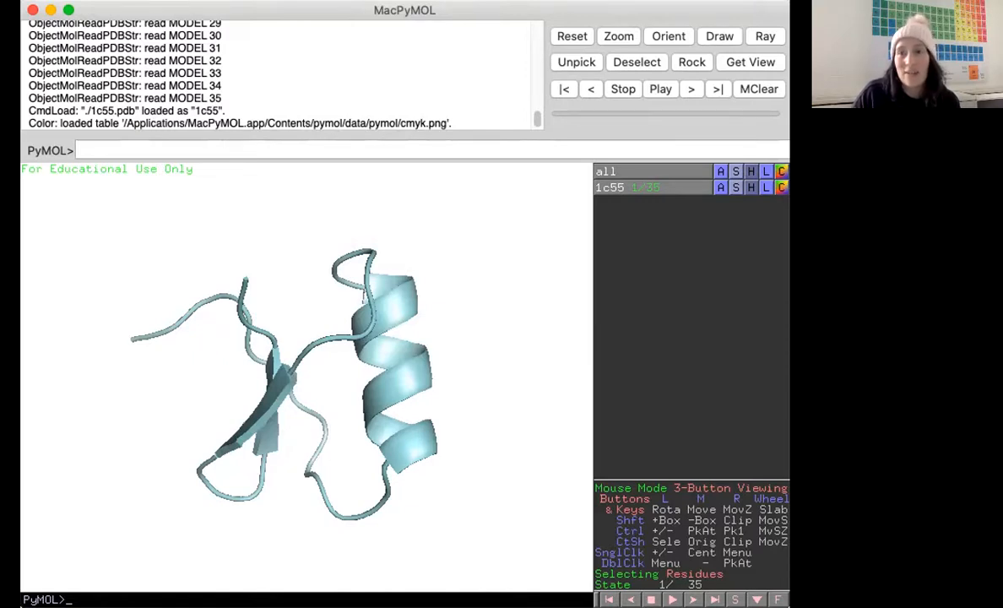
{"action": "left_click", "coordinate": [736, 600]}
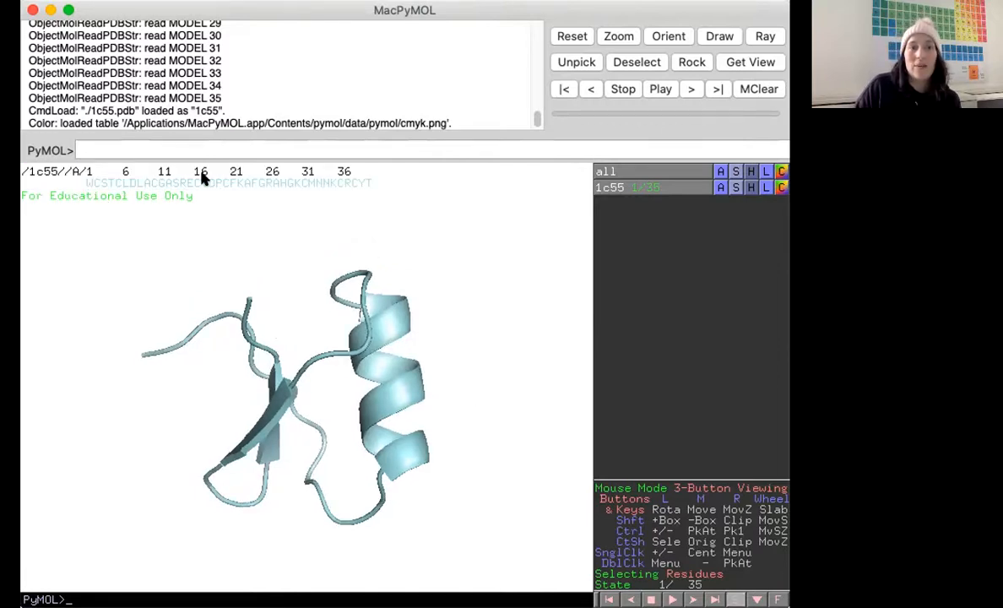
Select residues by sweeping across the sequence, then clear the selection.
{"action": "left_click_drag", "start_coordinate": [86, 183], "coordinate": [399, 183]}
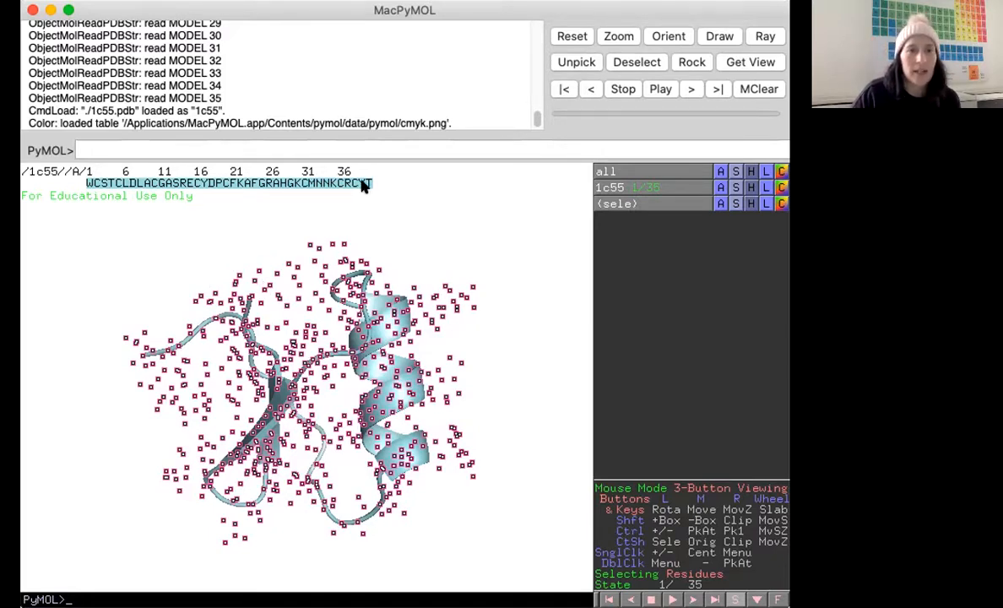
{"action": "left_click_drag", "start_coordinate": [364, 185], "coordinate": [216, 187]}
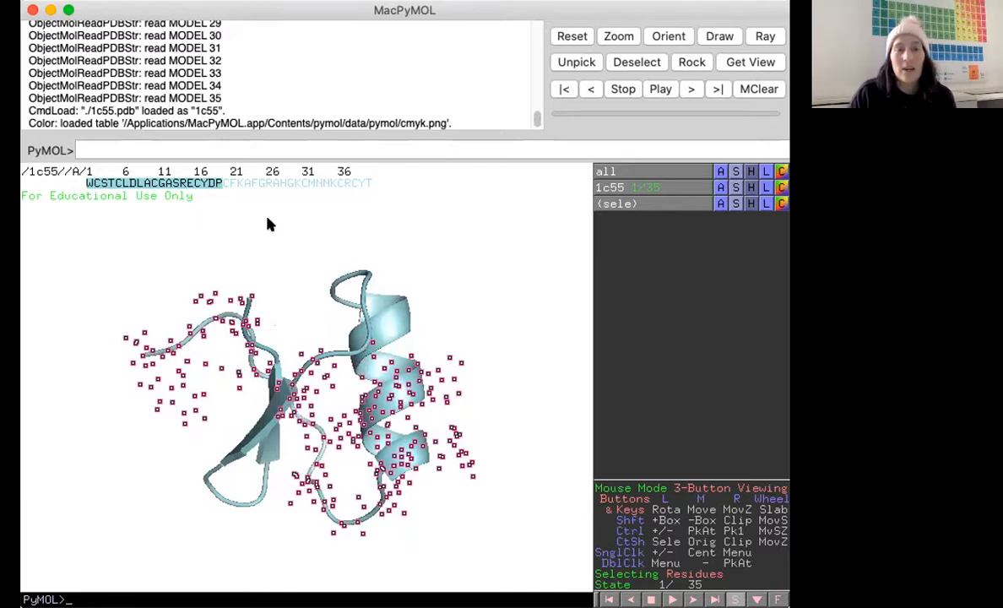
{"action": "left_click", "coordinate": [343, 237]}
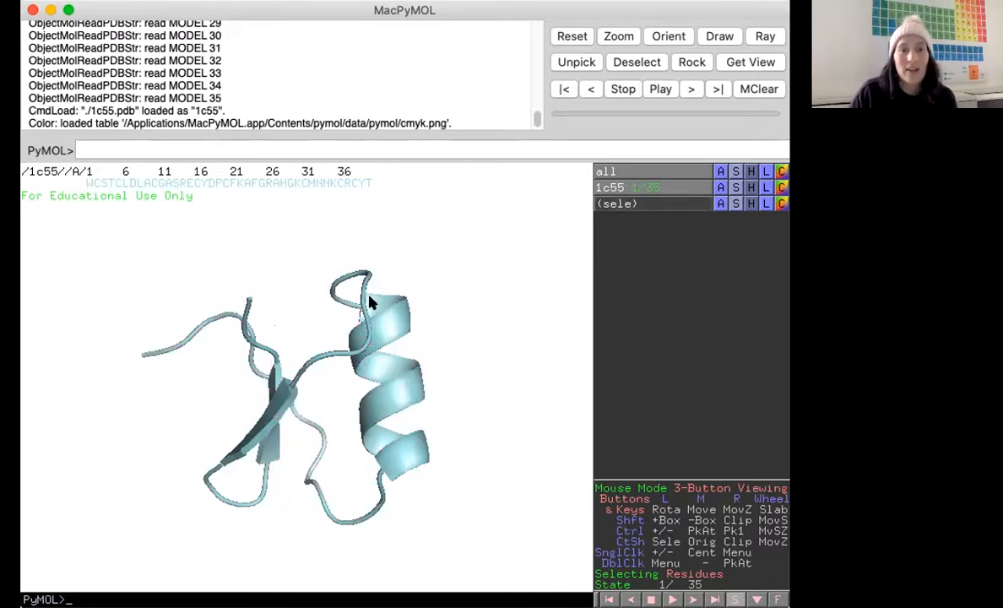
Select individual residues by picking them on the cartoon while rotating the structure.
{"action": "left_click", "coordinate": [369, 297]}
{"action": "left_click_drag", "start_coordinate": [520, 315], "coordinate": [332, 324]}
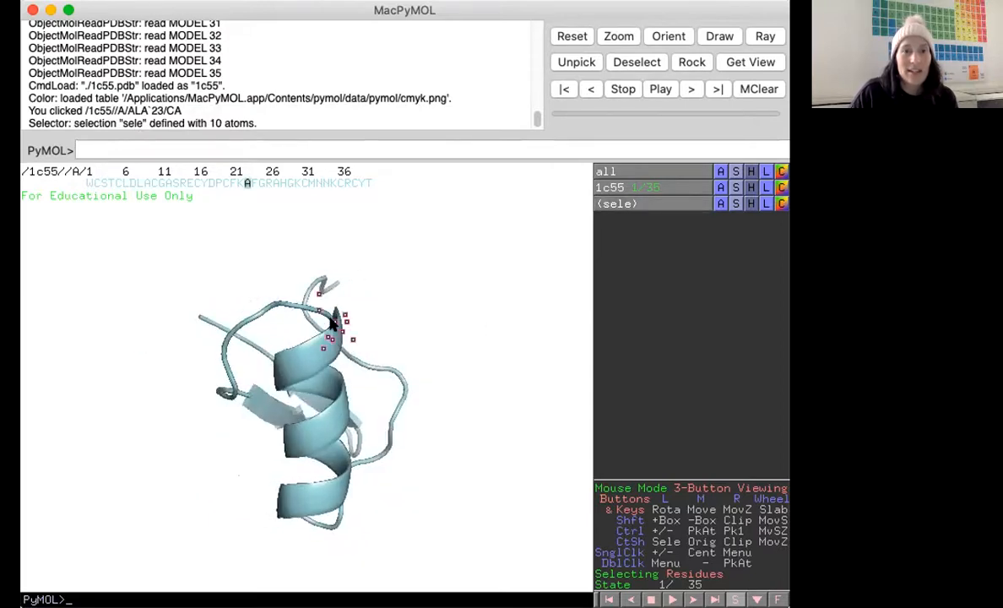
{"action": "left_click", "coordinate": [332, 323]}
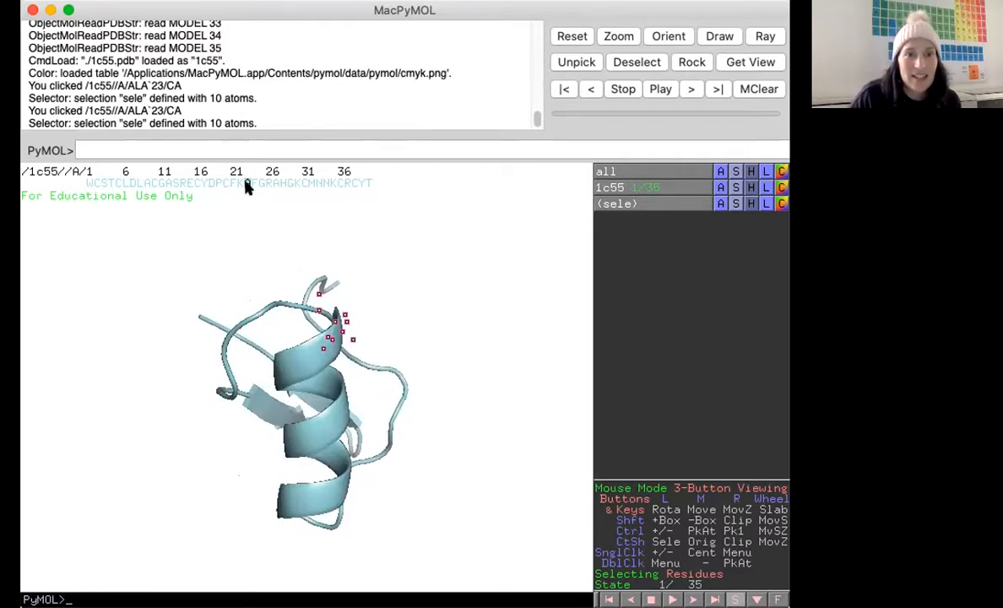
{"action": "left_click_drag", "start_coordinate": [325, 540], "coordinate": [301, 419]}
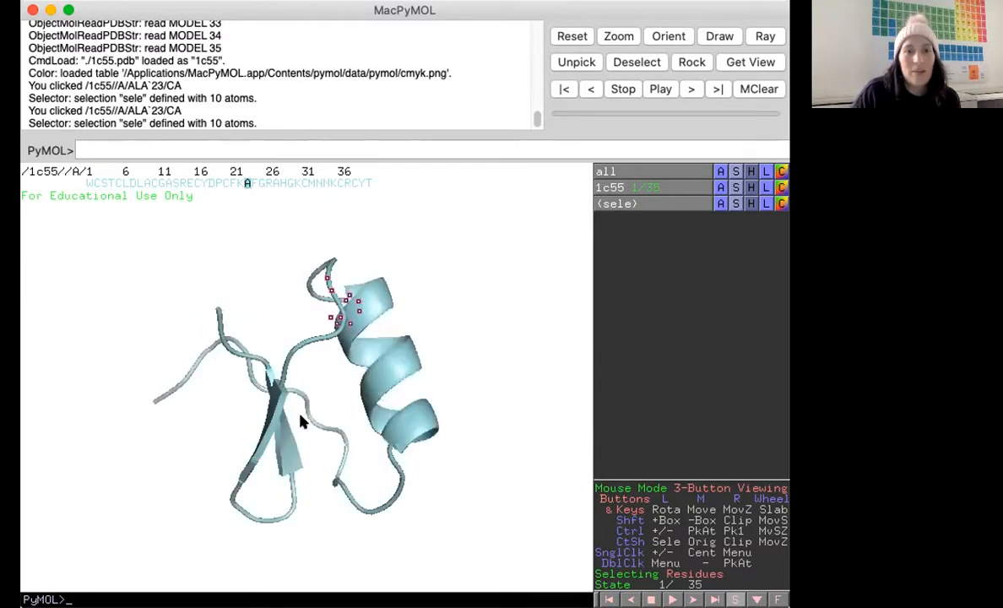
{"action": "left_click", "coordinate": [389, 452]}
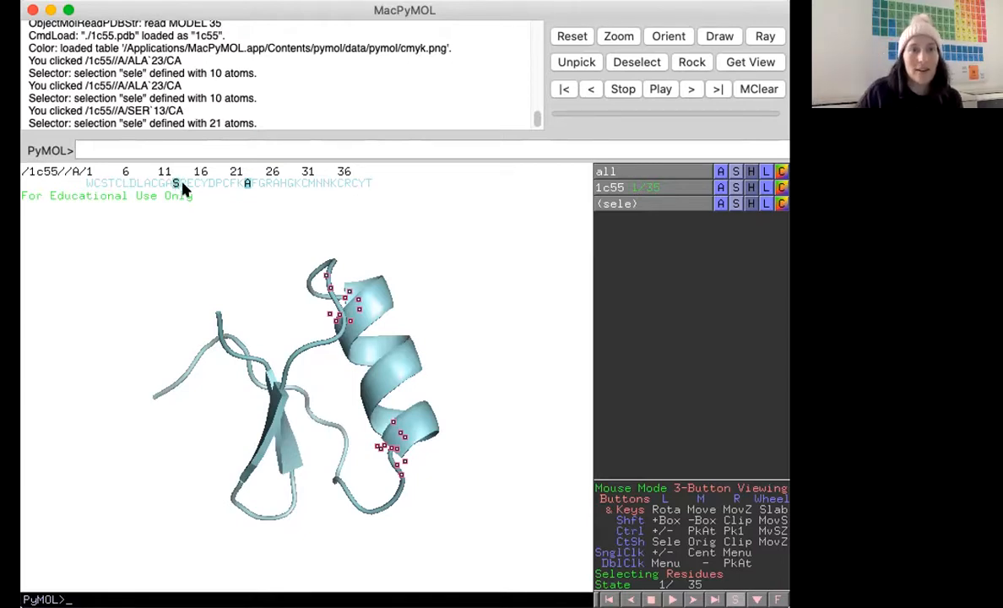
Select the helix residues SRECYDPCFKA (13–23) in the sequence and color them pink, then deselect.
{"action": "left_click_drag", "start_coordinate": [180, 186], "coordinate": [238, 188]}
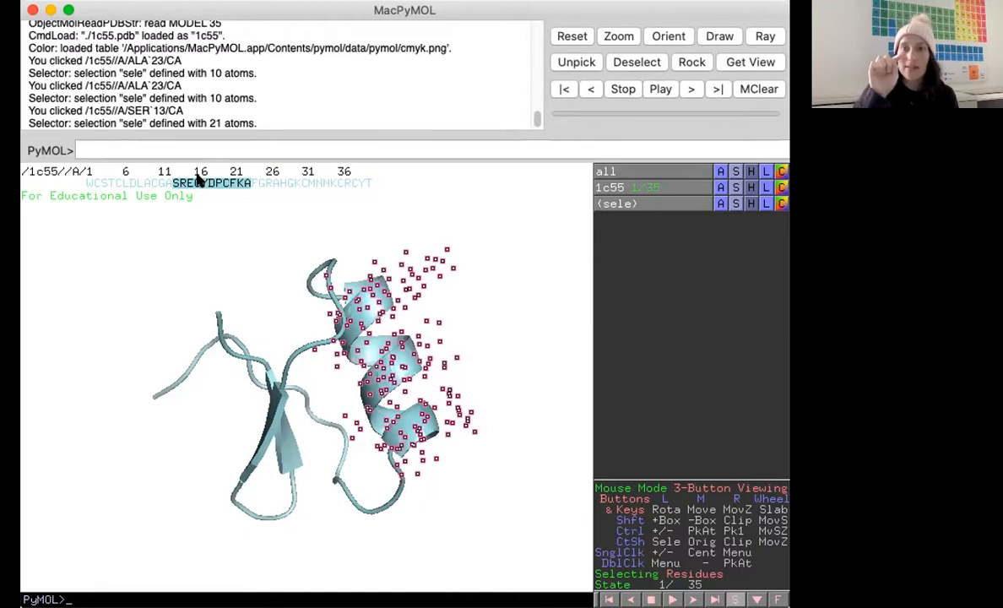
{"action": "left_click_drag", "start_coordinate": [518, 324], "coordinate": [559, 301]}
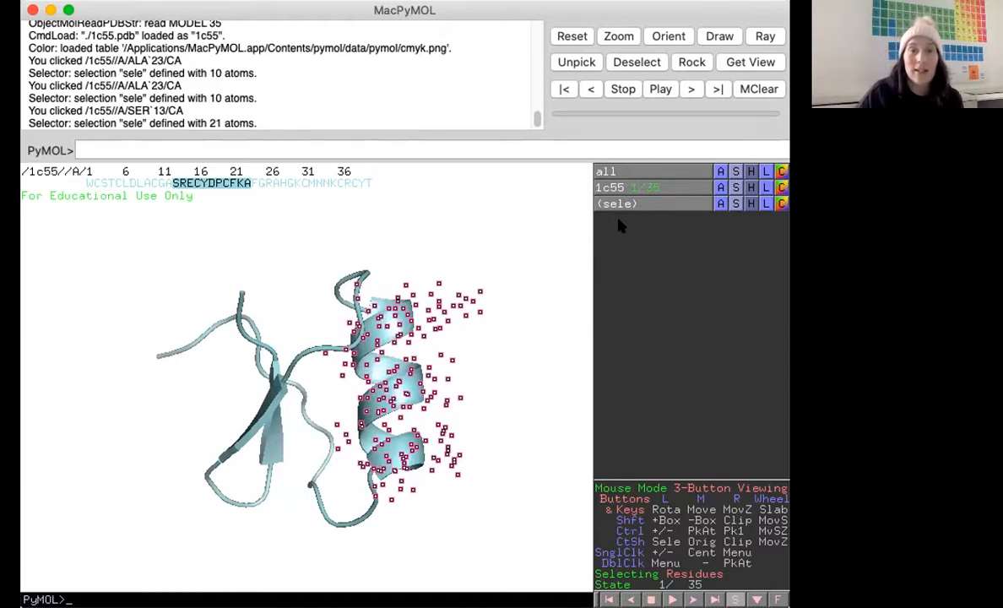
{"action": "left_click", "coordinate": [781, 203]}
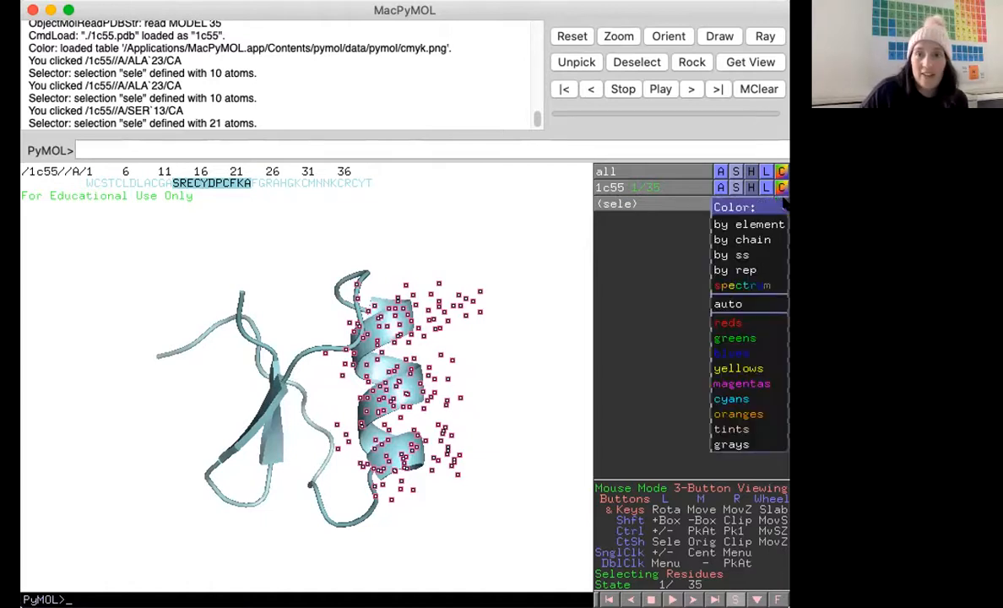
{"action": "mouse_move", "coordinate": [767, 222]}
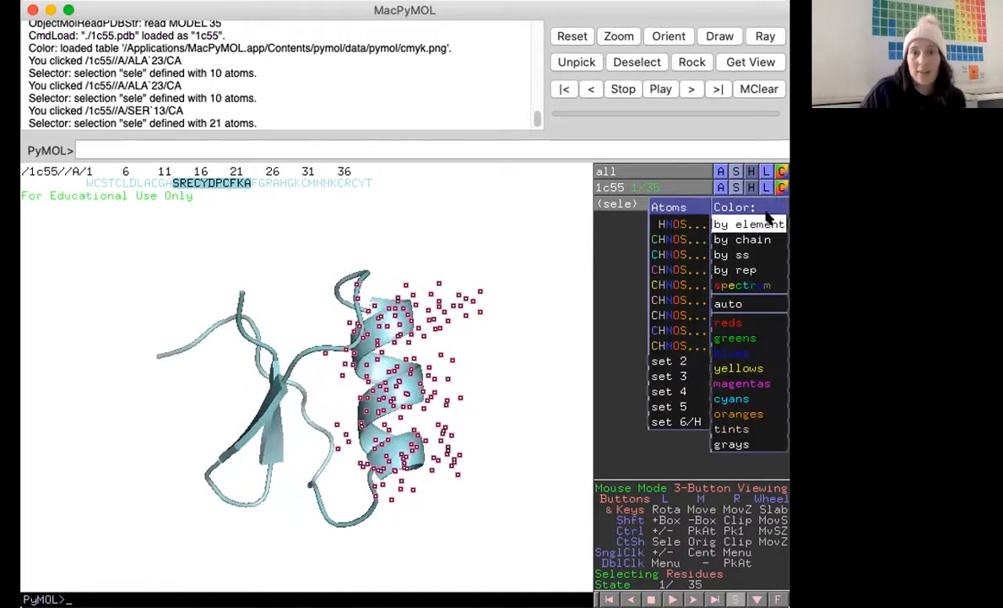
{"action": "left_click", "coordinate": [680, 269]}
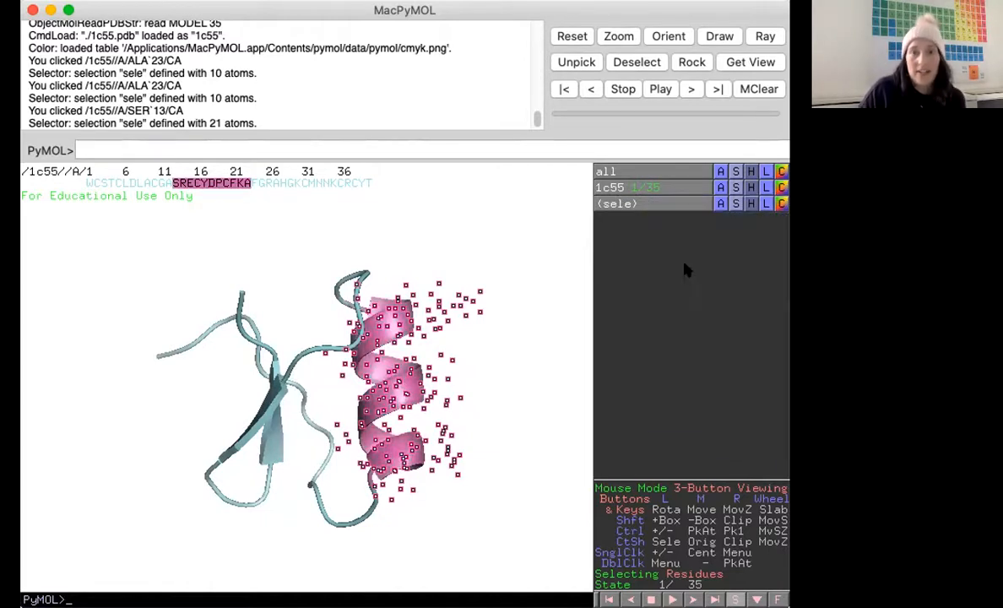
{"action": "left_click", "coordinate": [514, 329]}
Select the beta-strand residues GKCM and KCRC and color them green, then deselect.
{"action": "left_click_drag", "start_coordinate": [143, 438], "coordinate": [309, 373]}
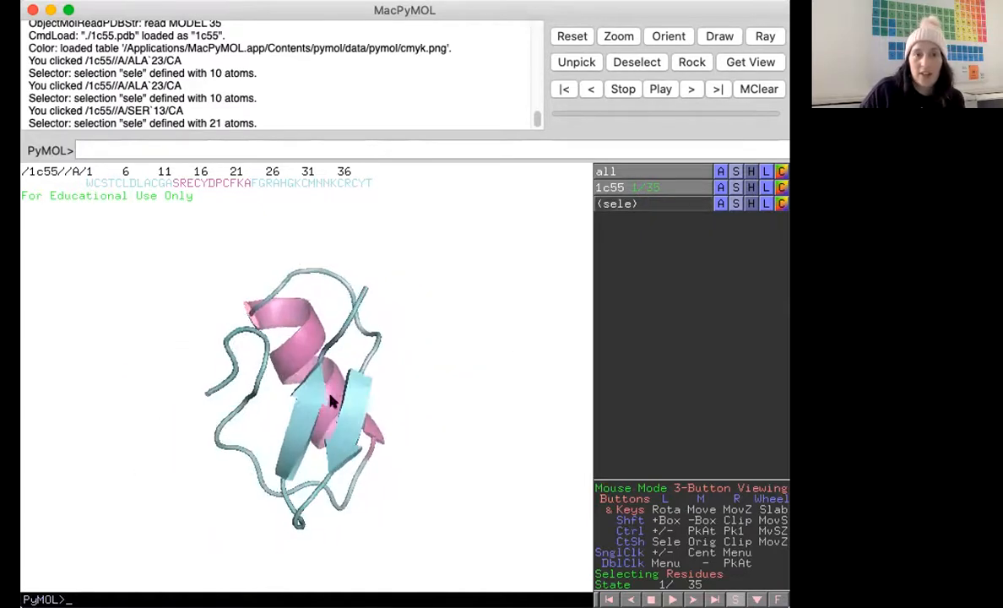
{"action": "left_click", "coordinate": [361, 372]}
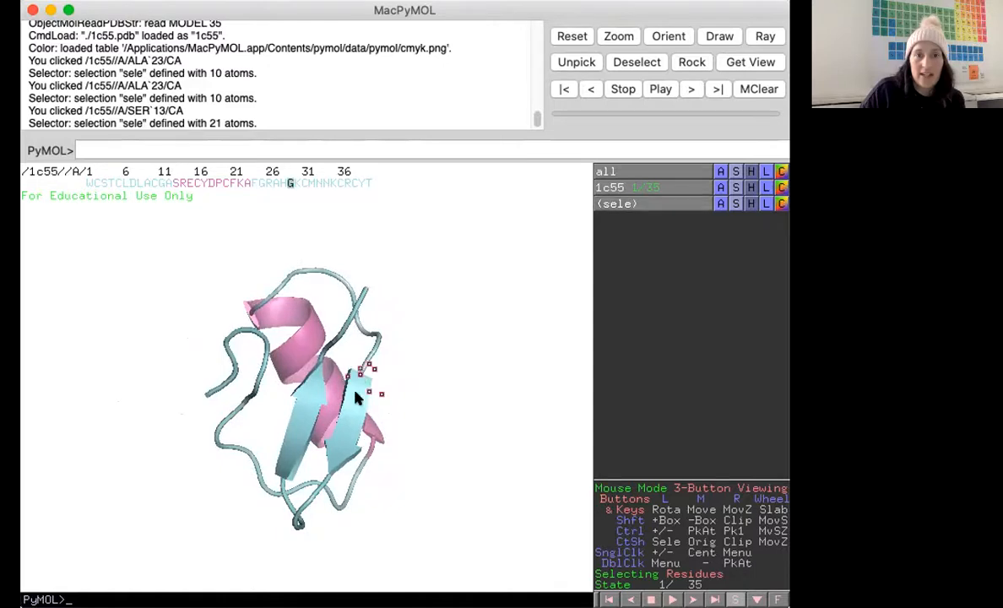
{"action": "left_click", "coordinate": [328, 475]}
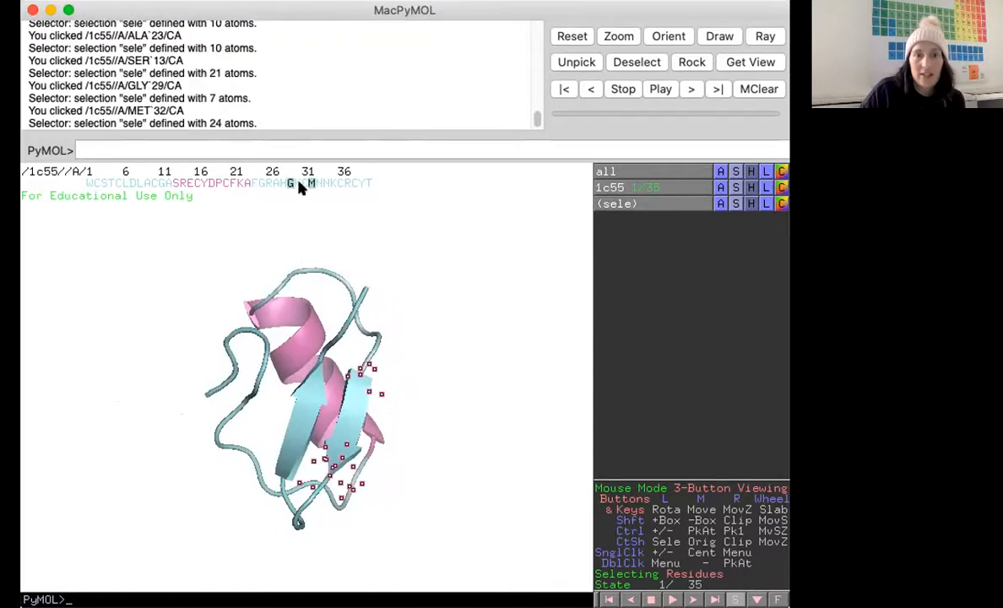
{"action": "left_click", "coordinate": [298, 183]}
{"action": "left_click", "coordinate": [304, 183]}
{"action": "left_click", "coordinate": [318, 358]}
{"action": "left_click", "coordinate": [280, 479]}
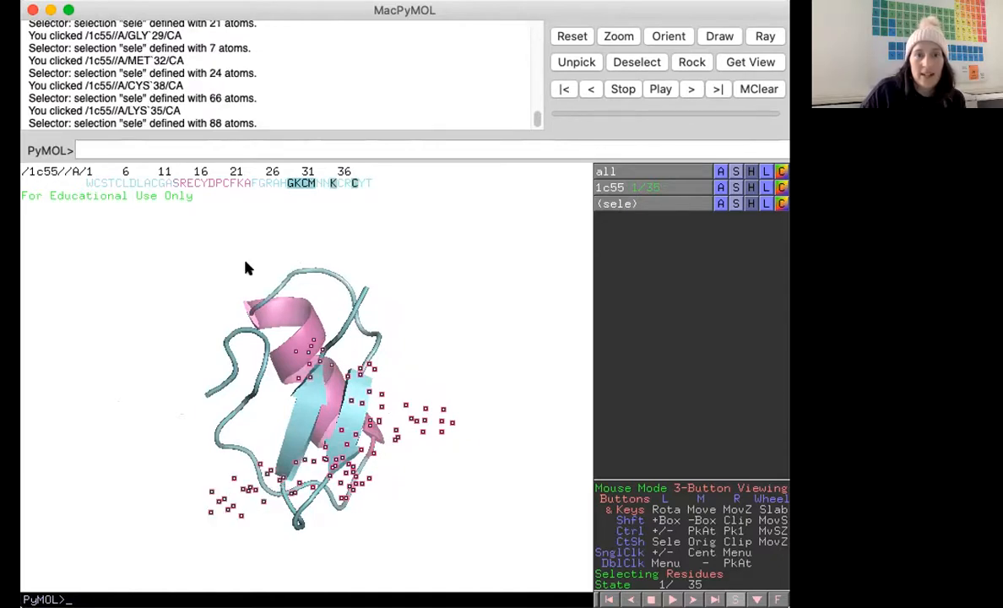
{"action": "left_click", "coordinate": [339, 181]}
{"action": "left_click", "coordinate": [346, 183]}
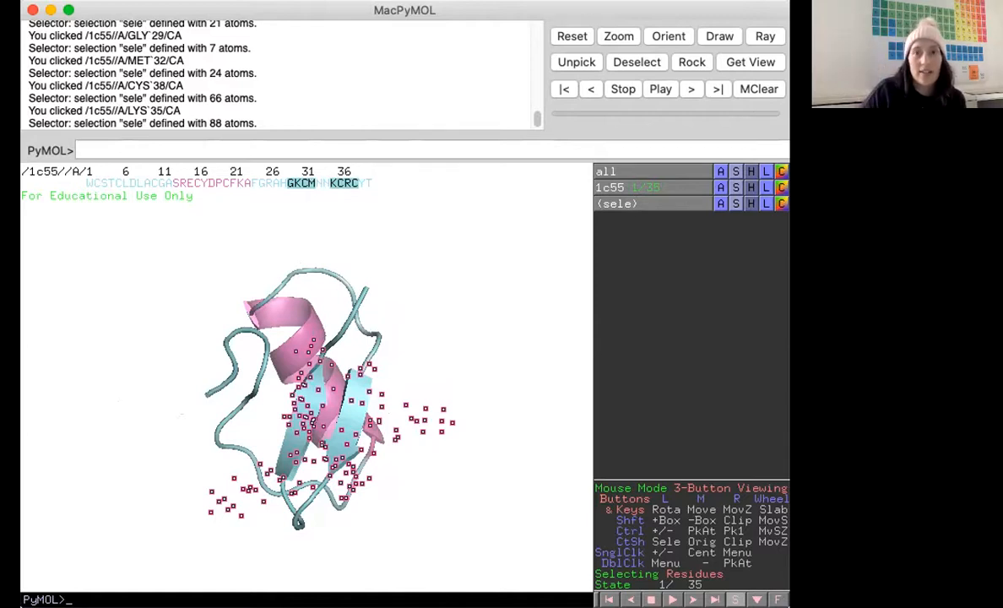
{"action": "left_click", "coordinate": [781, 188]}
{"action": "mouse_move", "coordinate": [774, 223]}
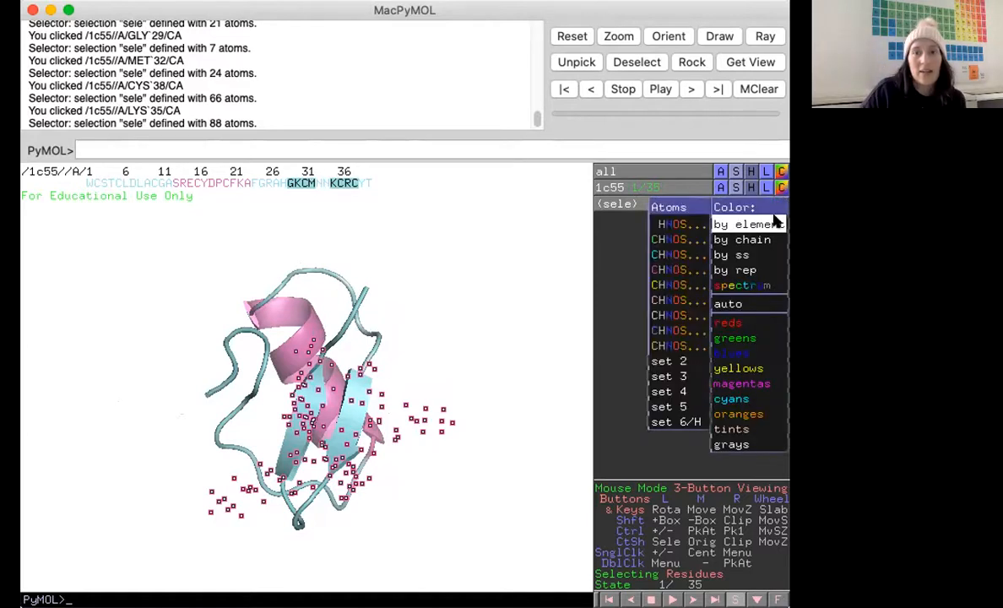
{"action": "left_click", "coordinate": [673, 240]}
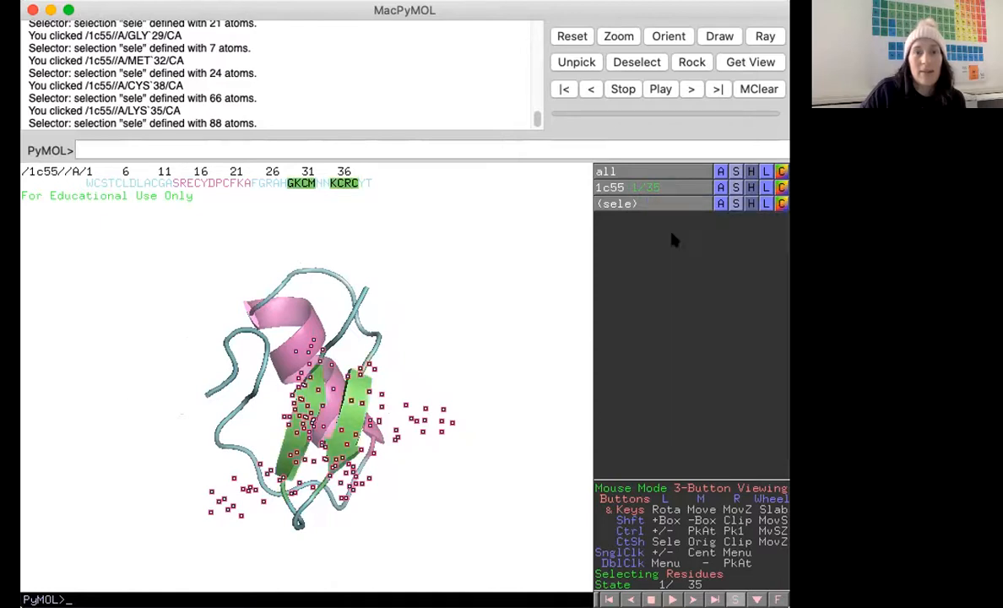
{"action": "left_click", "coordinate": [472, 329]}
Pick residues on the rotated cartoon to identify them, clearing each selection afterwards.
{"action": "left_click_drag", "start_coordinate": [495, 391], "coordinate": [374, 414]}
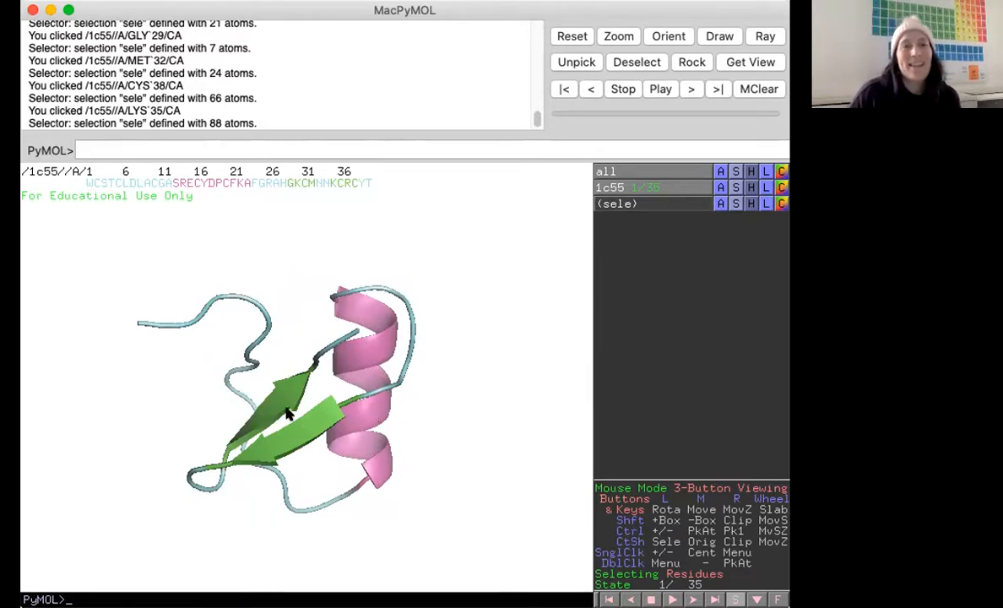
{"action": "left_click", "coordinate": [358, 342]}
{"action": "left_click", "coordinate": [357, 455]}
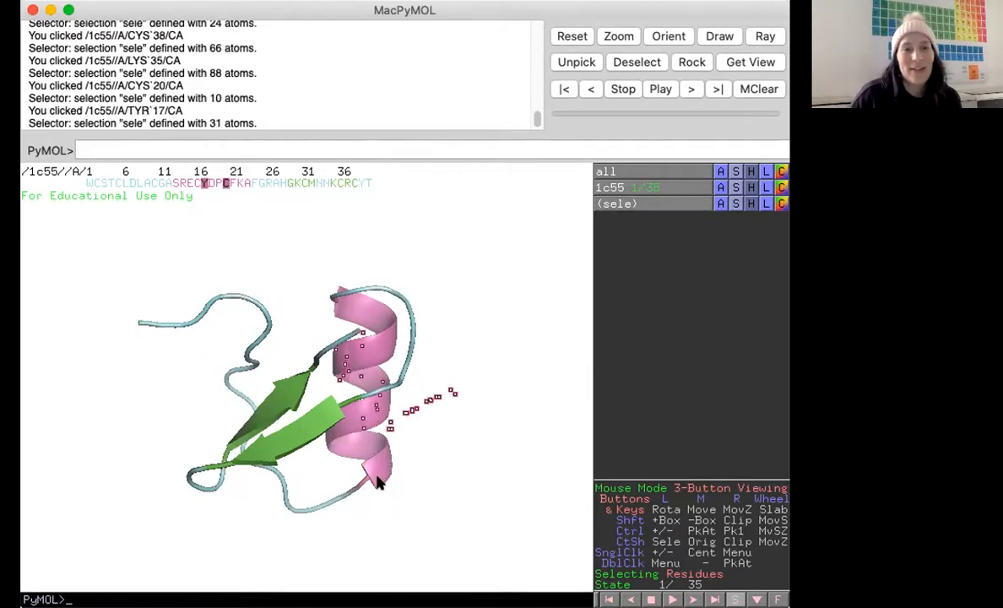
{"action": "left_click", "coordinate": [238, 300]}
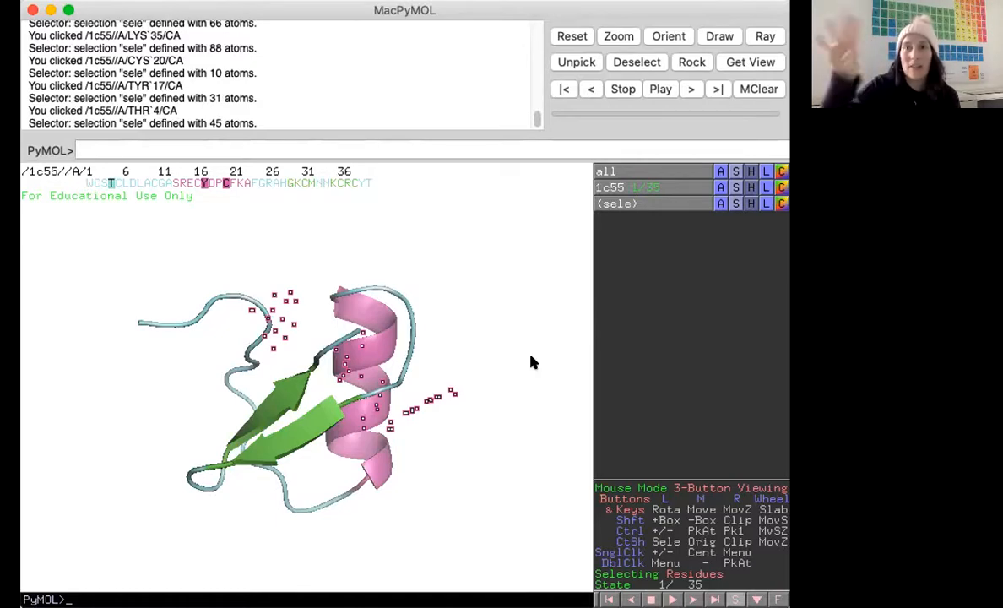
{"action": "left_click", "coordinate": [518, 281]}
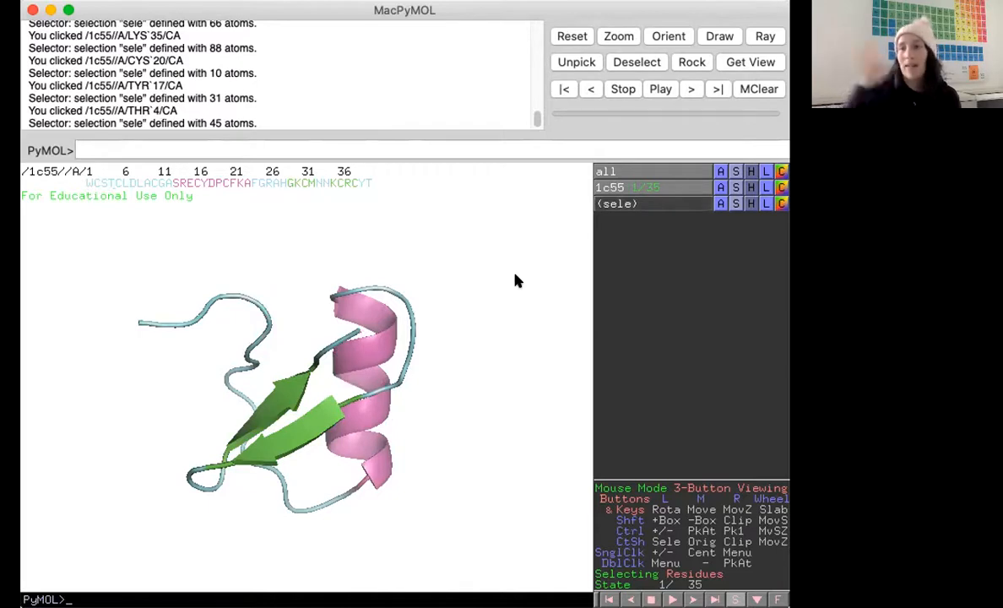
{"action": "left_click_drag", "start_coordinate": [533, 411], "coordinate": [412, 348]}
{"action": "left_click_drag", "start_coordinate": [470, 298], "coordinate": [397, 304]}
{"action": "left_click", "coordinate": [346, 283]}
{"action": "left_click", "coordinate": [335, 525]}
{"action": "left_click_drag", "start_coordinate": [335, 529], "coordinate": [274, 407]}
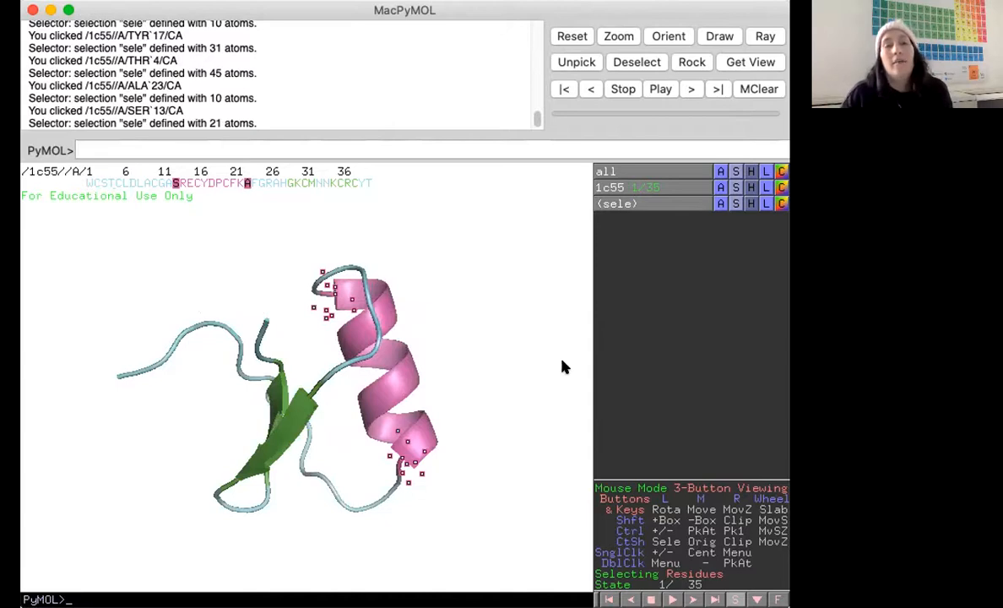
{"action": "left_click", "coordinate": [518, 385]}
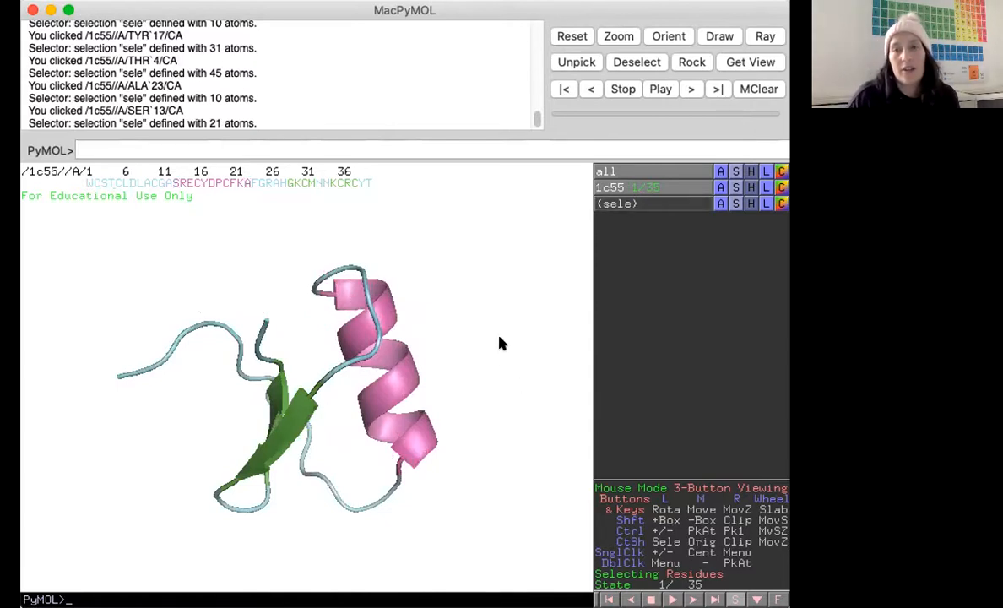
{"action": "left_click_drag", "start_coordinate": [500, 343], "coordinate": [499, 356]}
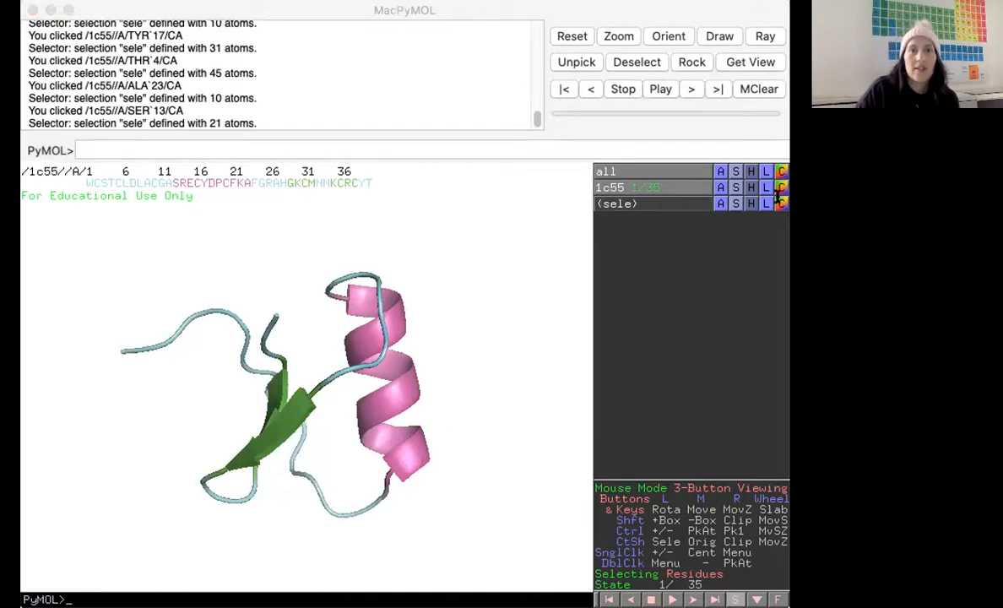
Show the side chains of 1c55 as sticks.
{"action": "left_click", "coordinate": [664, 11]}
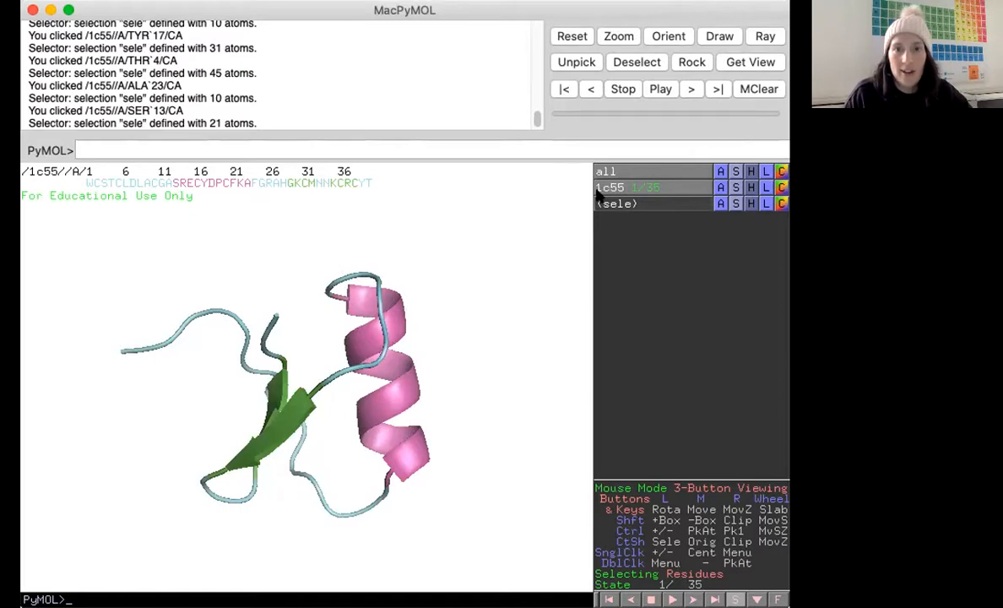
{"action": "left_click", "coordinate": [735, 187]}
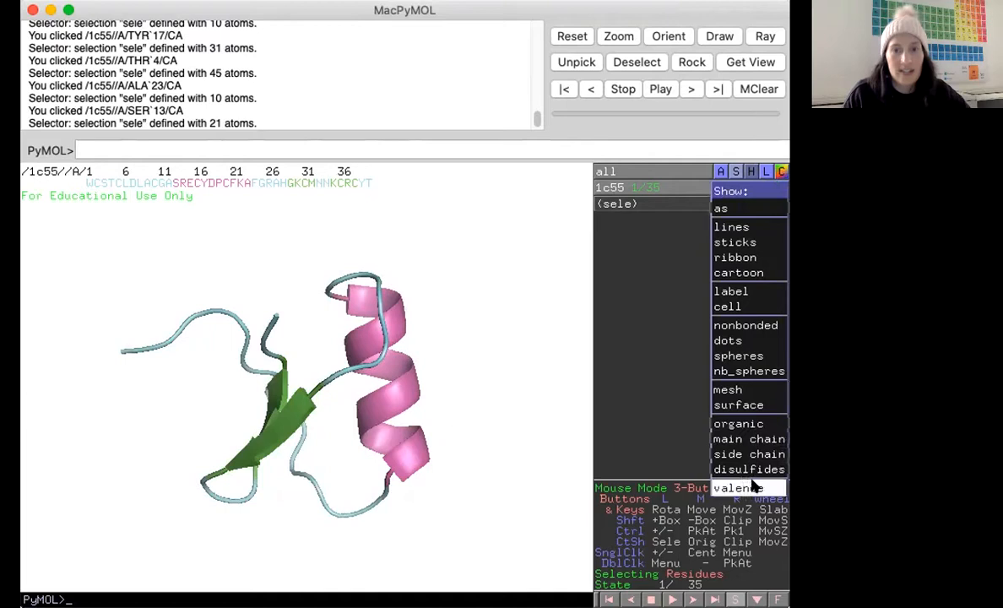
{"action": "mouse_move", "coordinate": [757, 456]}
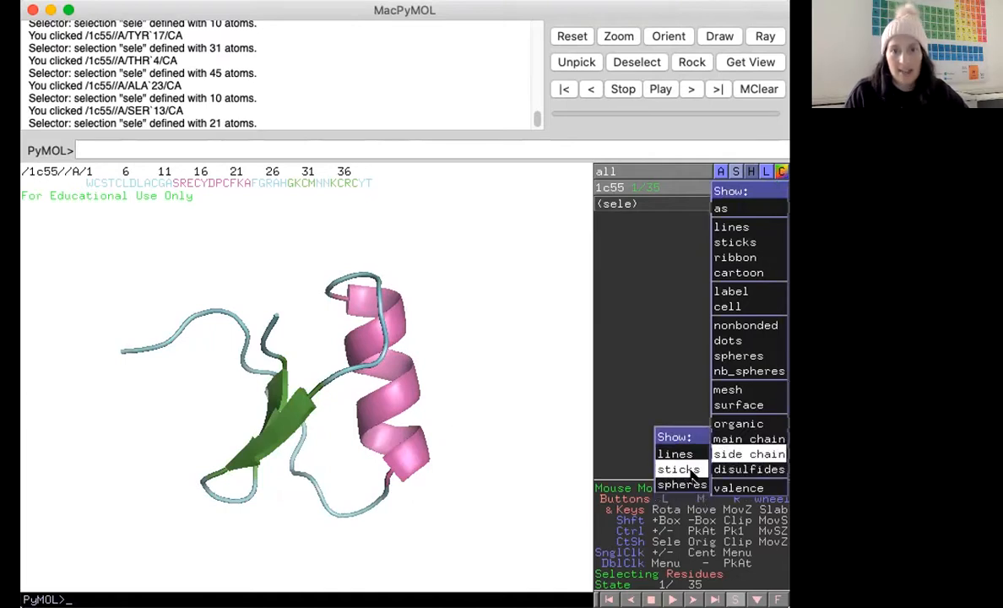
{"action": "left_click", "coordinate": [679, 470]}
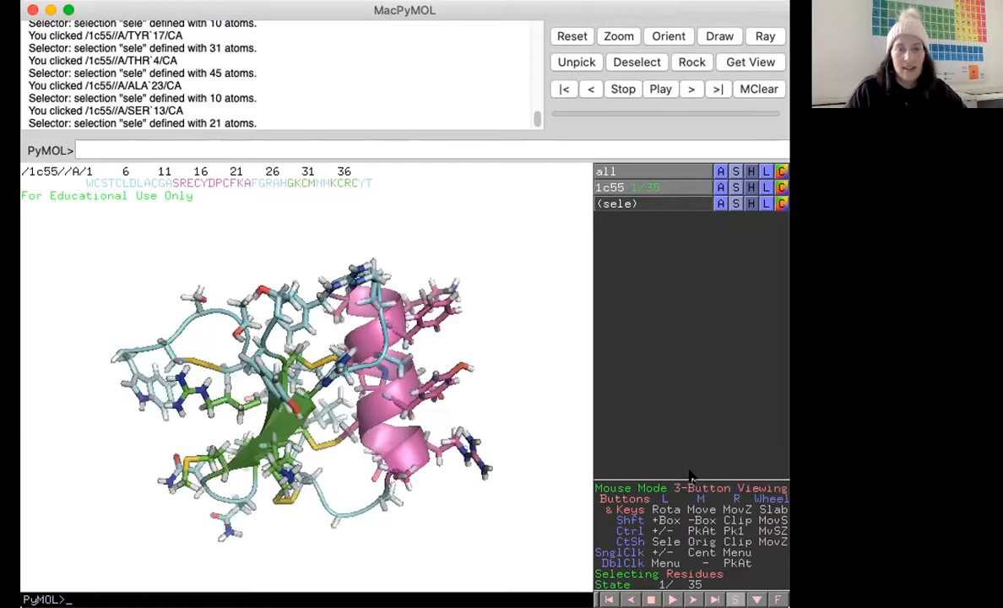
Hide all hydrogens on the structure.
{"action": "mouse_move", "coordinate": [129, 434]}
{"action": "left_mouse_down"}
{"action": "mouse_move", "coordinate": [141, 427]}
{"action": "mouse_move", "coordinate": [129, 434]}
{"action": "left_mouse_up"}
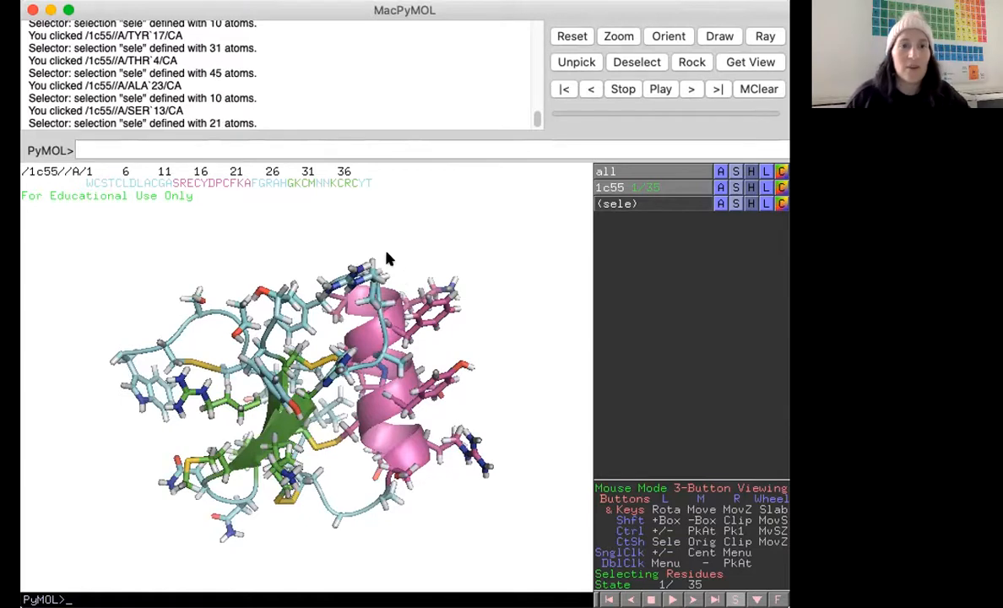
{"action": "left_click_drag", "start_coordinate": [467, 345], "coordinate": [388, 262]}
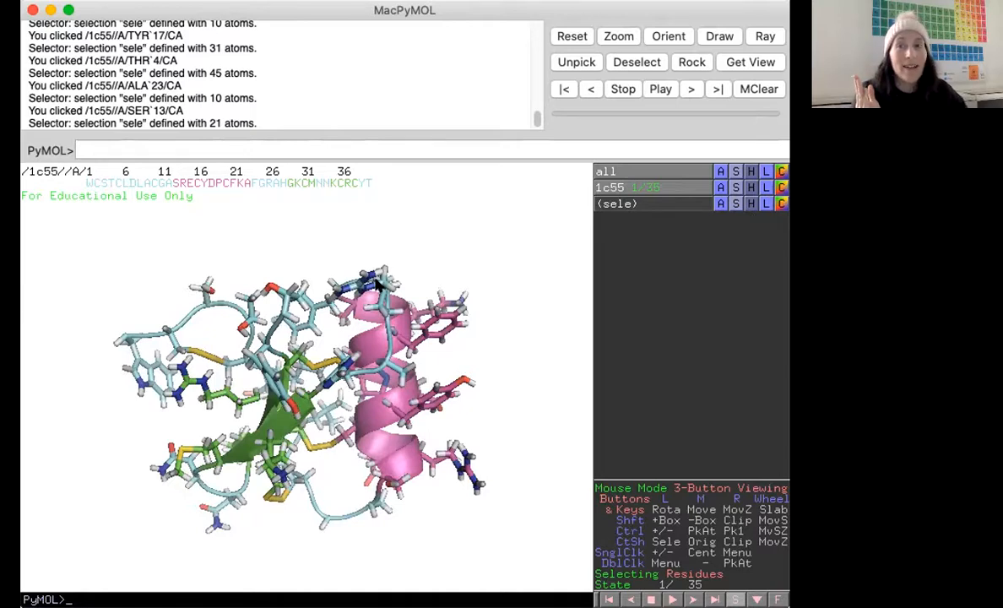
{"action": "left_click", "coordinate": [752, 173]}
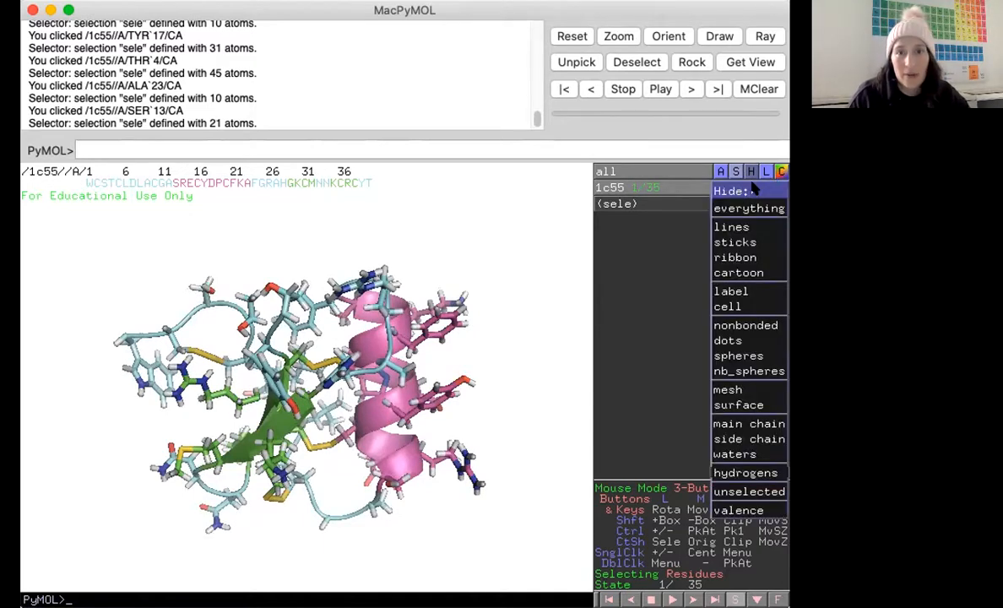
{"action": "mouse_move", "coordinate": [718, 473]}
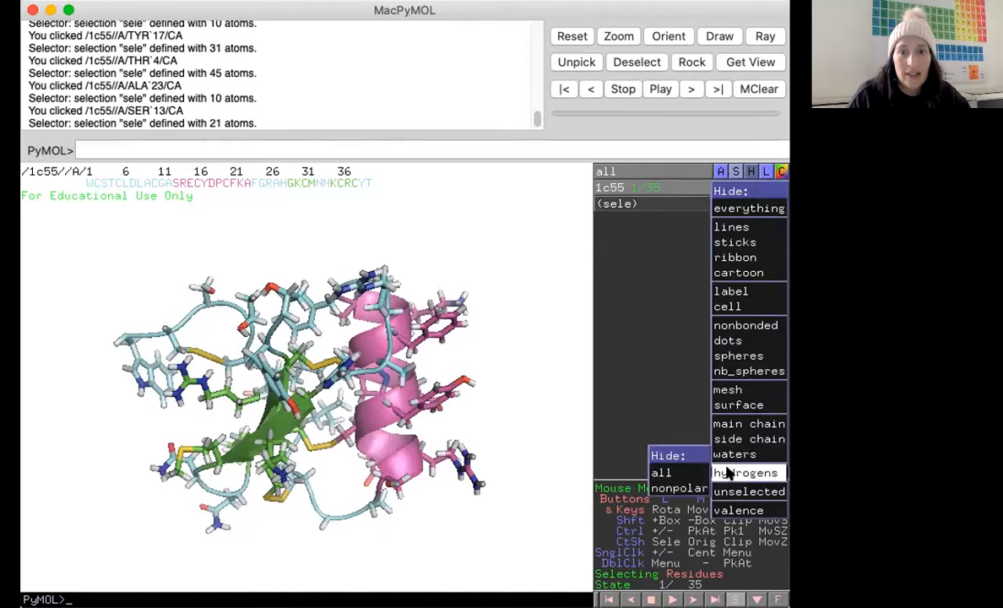
{"action": "left_click", "coordinate": [687, 470]}
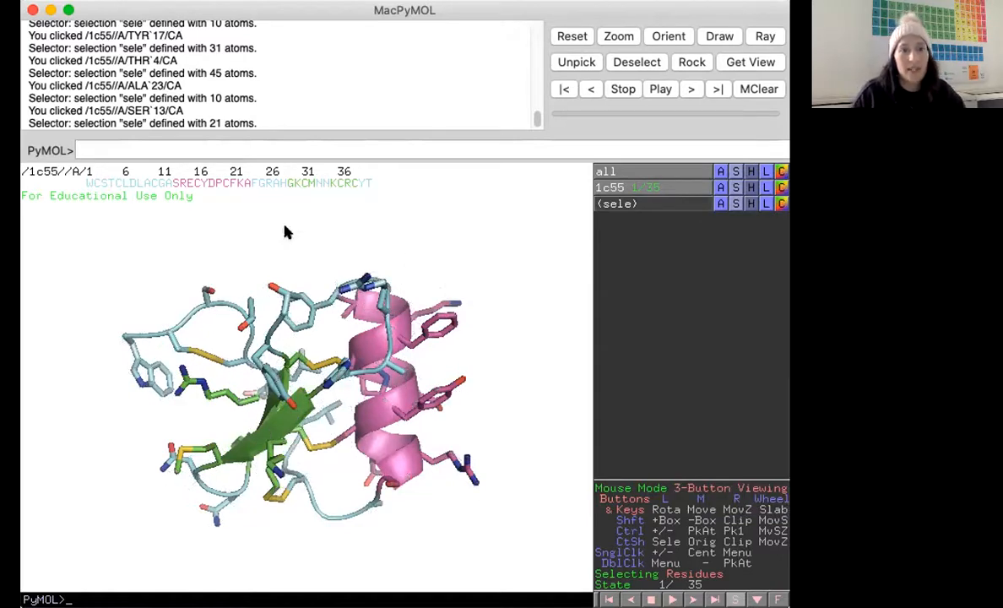
Pick the arginine, tryptophan and serine side-chain sticks to identify them, clearing each selection.
{"action": "left_click_drag", "start_coordinate": [502, 264], "coordinate": [332, 329]}
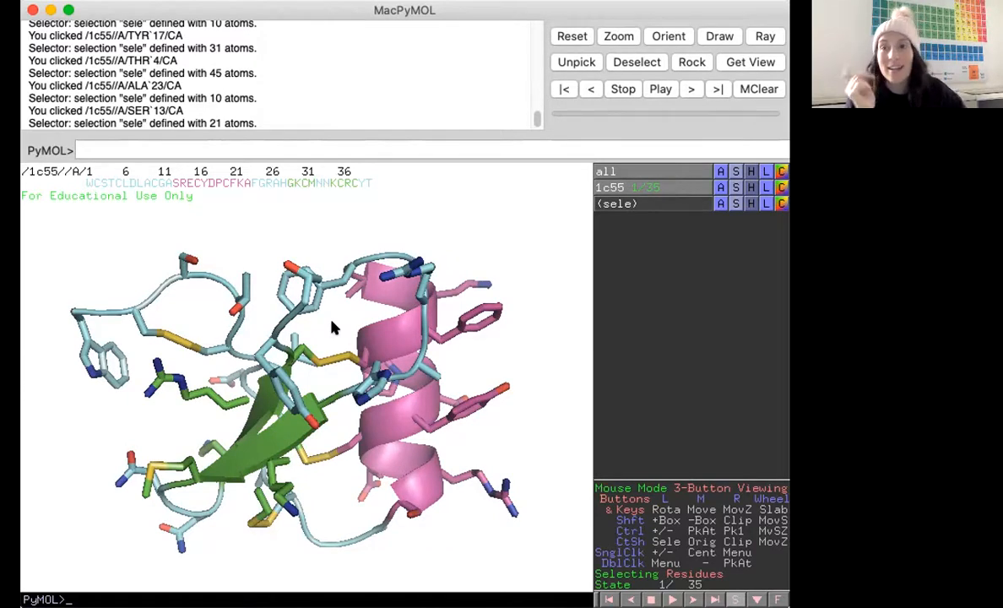
{"action": "left_click", "coordinate": [179, 380]}
{"action": "left_click", "coordinate": [182, 361]}
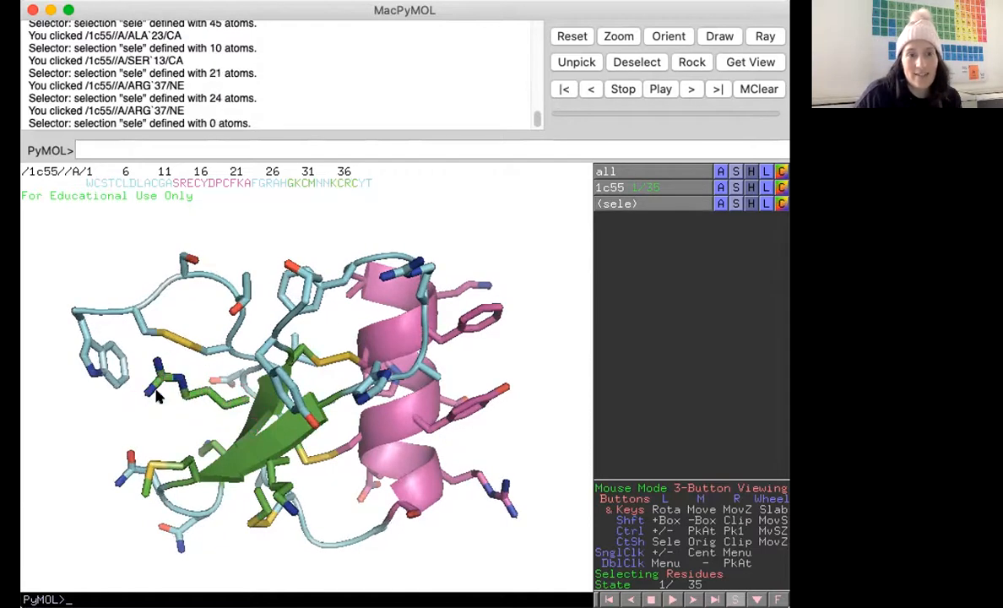
{"action": "left_click", "coordinate": [105, 376]}
{"action": "left_click_drag", "start_coordinate": [105, 376], "coordinate": [71, 400]}
{"action": "left_click", "coordinate": [71, 399]}
{"action": "left_click_drag", "start_coordinate": [237, 266], "coordinate": [277, 267]}
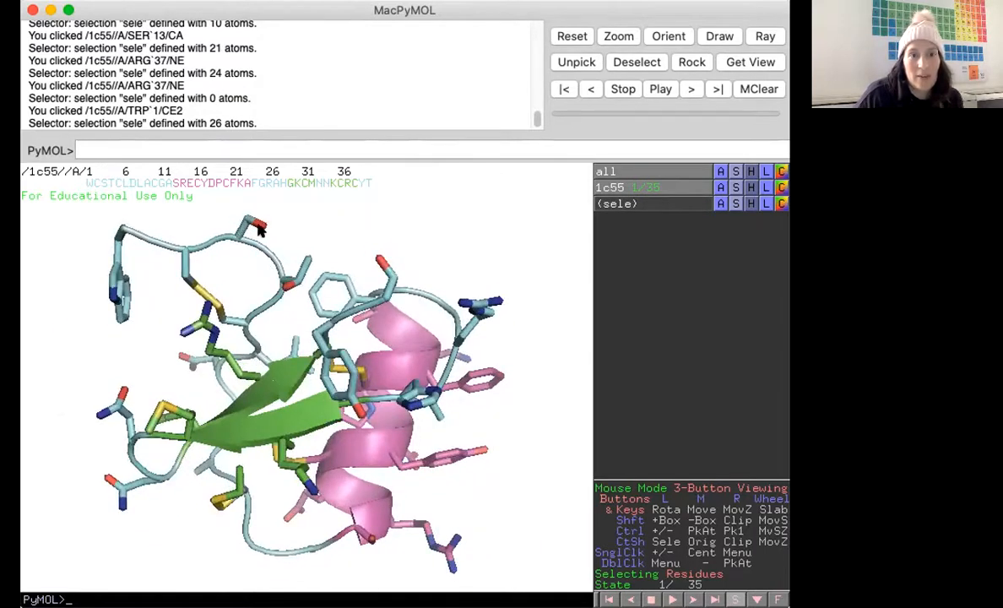
{"action": "left_click", "coordinate": [263, 227]}
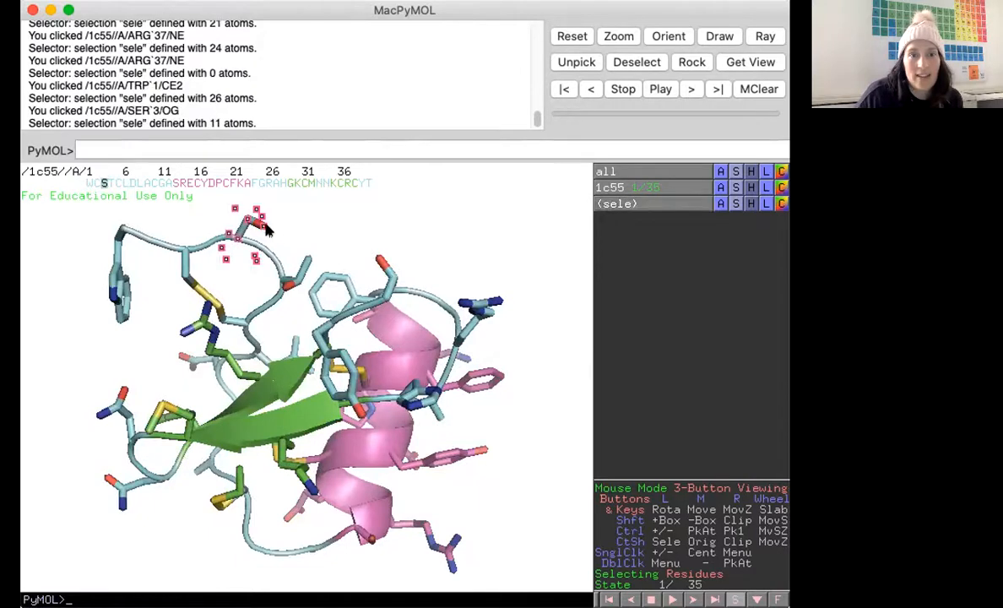
{"action": "left_click", "coordinate": [257, 226]}
{"action": "left_click", "coordinate": [258, 226]}
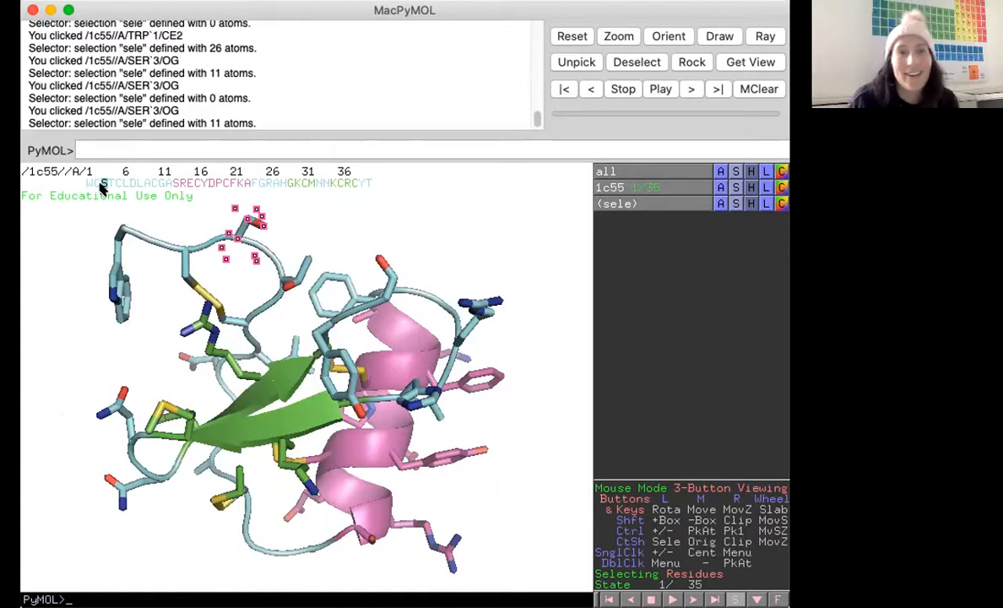
Pick the Phe21, Tyr17 and Lys22 side chains and both cysteines of the Cys20–Cys38 disulfide to identify them.
{"action": "left_click", "coordinate": [369, 219]}
{"action": "mouse_move", "coordinate": [453, 342]}
{"action": "left_mouse_down"}
{"action": "mouse_move", "coordinate": [434, 339]}
{"action": "mouse_move", "coordinate": [444, 324]}
{"action": "left_mouse_up"}
{"action": "left_click", "coordinate": [468, 293]}
{"action": "left_click_drag", "start_coordinate": [428, 380], "coordinate": [426, 295]}
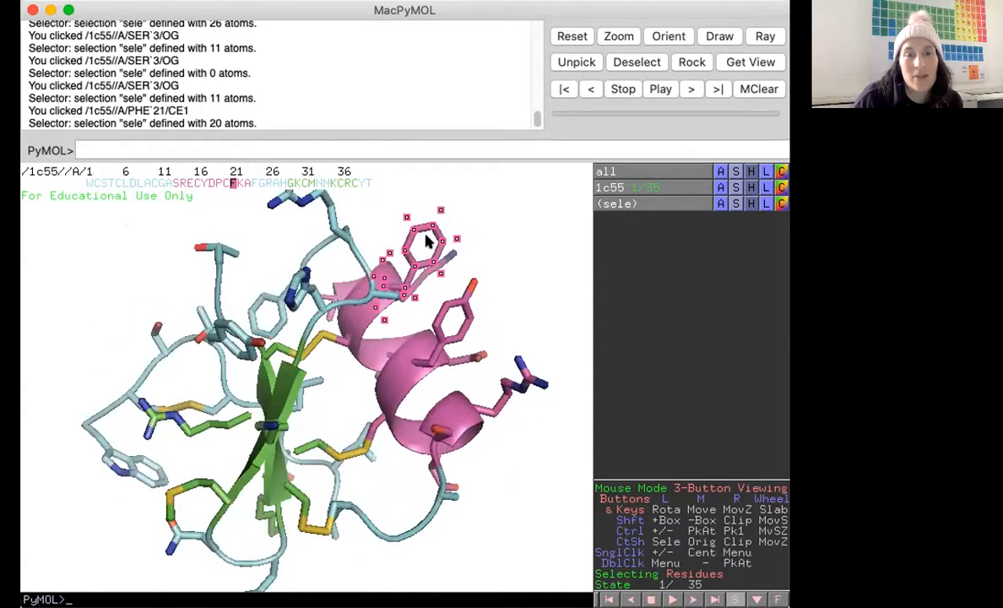
{"action": "left_click", "coordinate": [456, 300]}
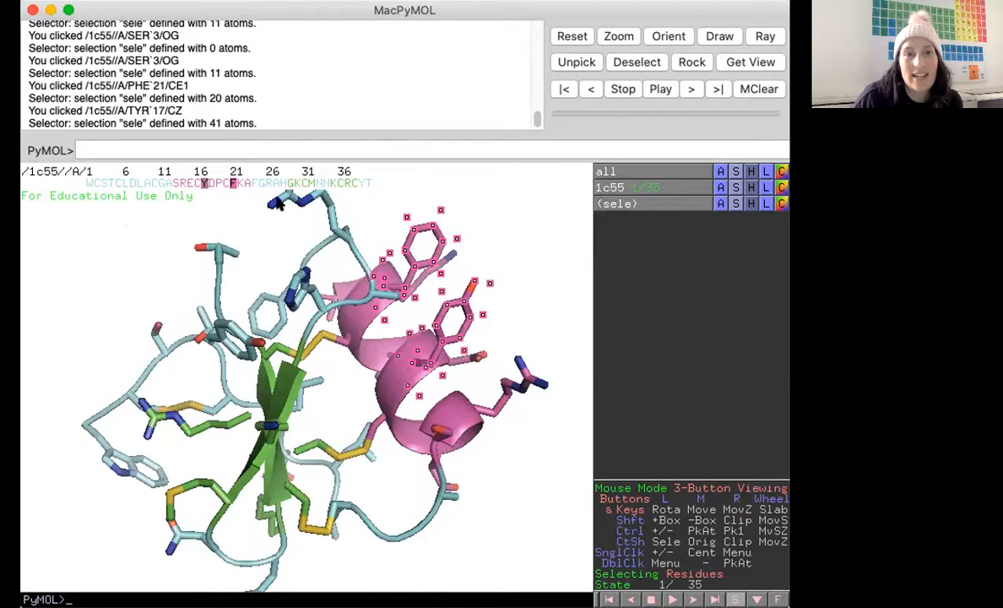
{"action": "left_click", "coordinate": [531, 235]}
{"action": "left_click_drag", "start_coordinate": [470, 447], "coordinate": [285, 348]}
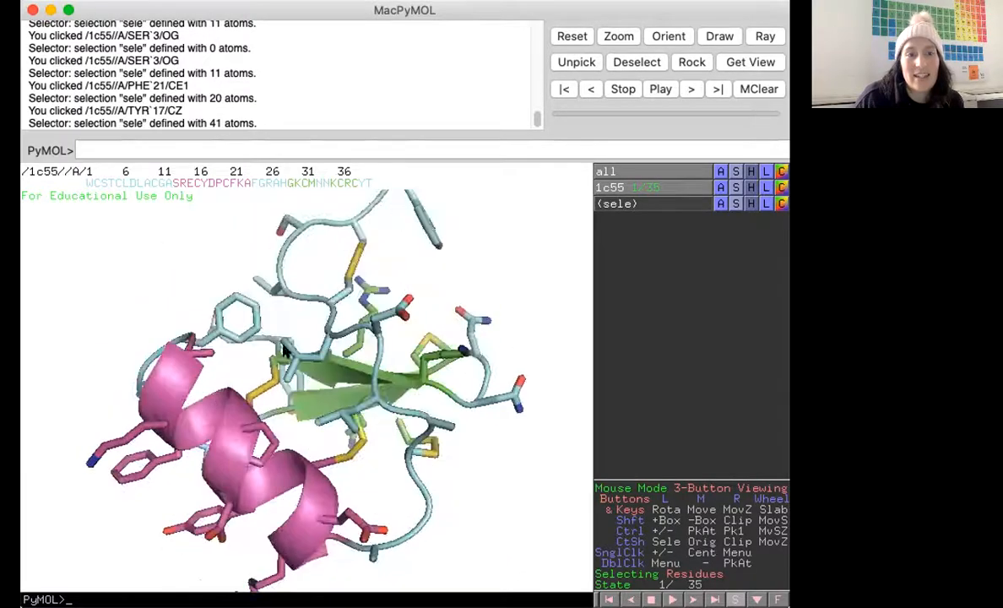
{"action": "left_click", "coordinate": [126, 433]}
{"action": "left_click_drag", "start_coordinate": [127, 436], "coordinate": [116, 353]}
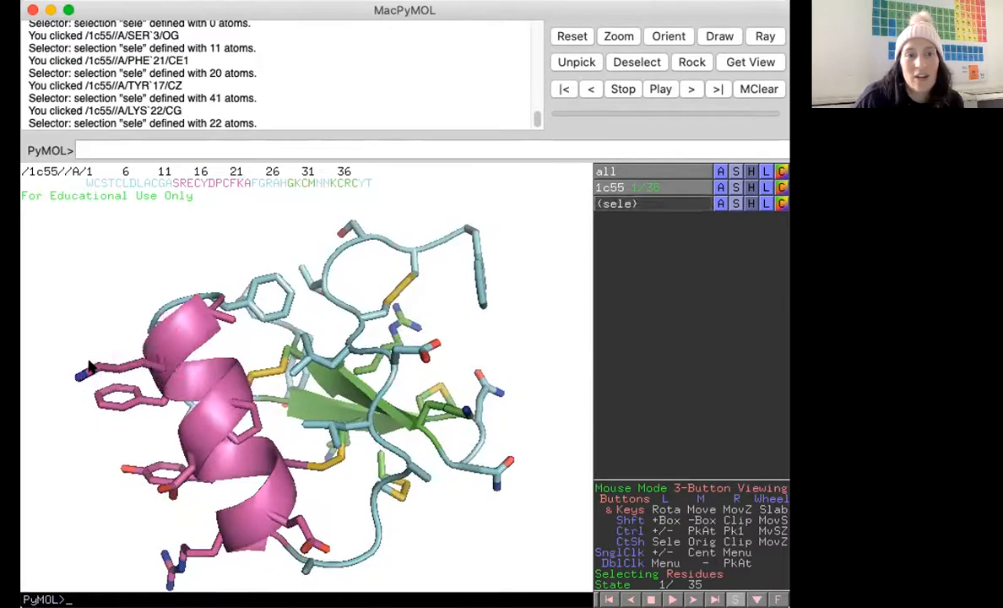
{"action": "left_click_drag", "start_coordinate": [246, 343], "coordinate": [321, 378]}
{"action": "left_click_drag", "start_coordinate": [316, 397], "coordinate": [282, 363]}
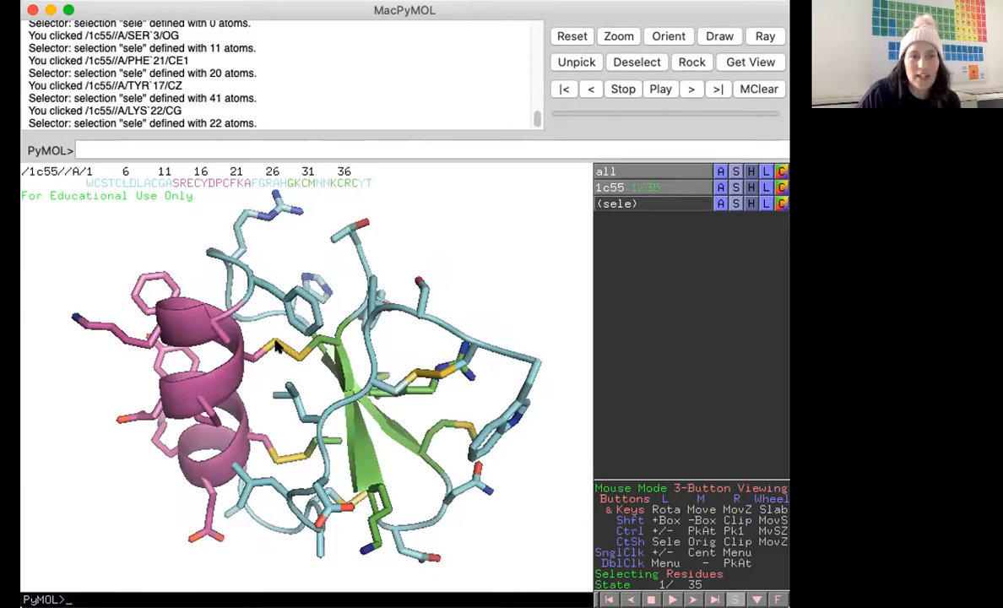
{"action": "left_click", "coordinate": [287, 355]}
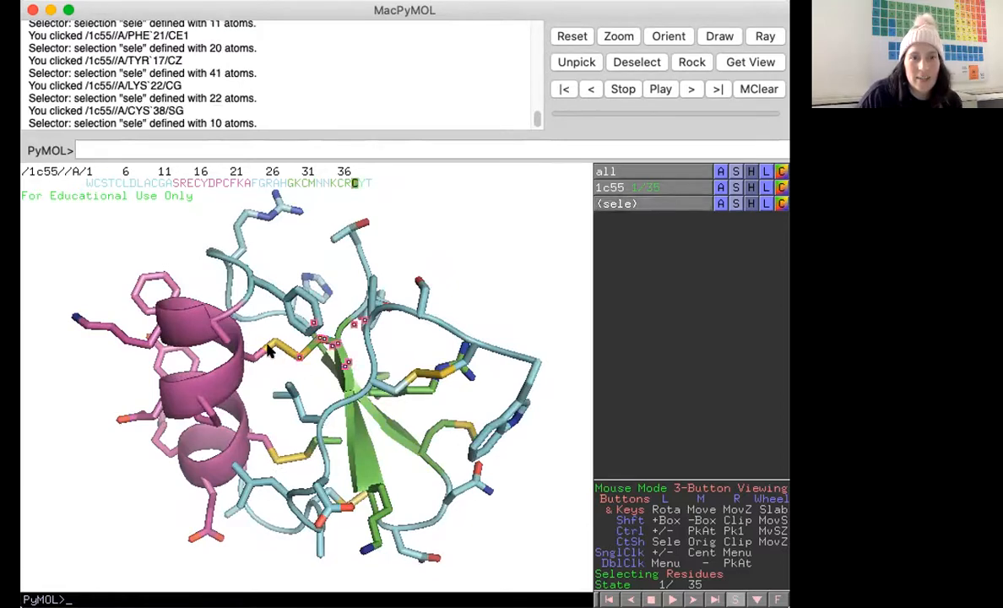
{"action": "left_click", "coordinate": [252, 359]}
{"action": "left_click", "coordinate": [254, 357]}
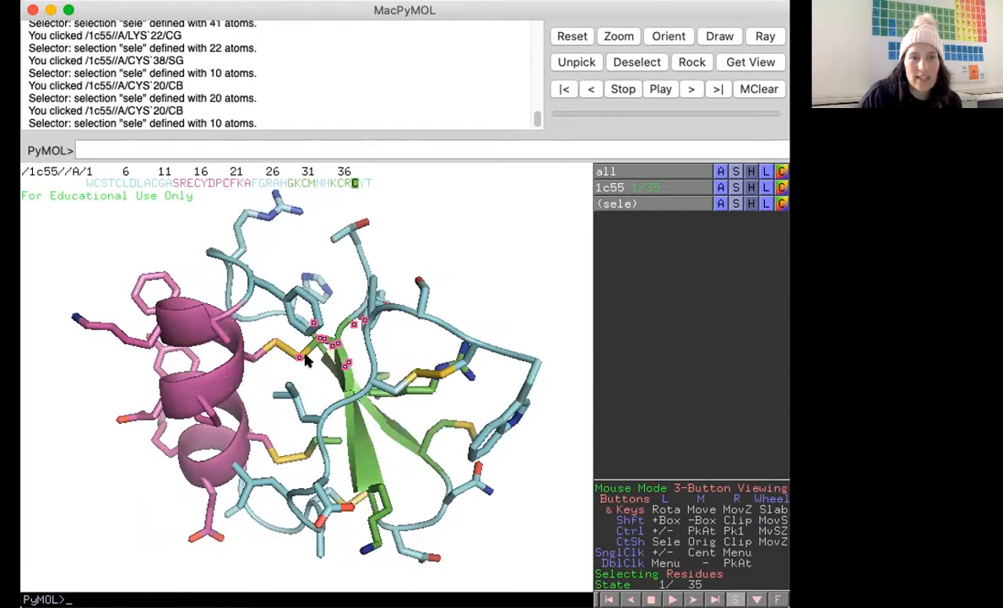
{"action": "left_click", "coordinate": [294, 353]}
Examine the stick model and disulfide bonds from different angles and zoom levels.
{"action": "right_click_drag", "start_coordinate": [334, 422], "coordinate": [353, 511]}
{"action": "middle_click_drag", "start_coordinate": [306, 328], "coordinate": [364, 434]}
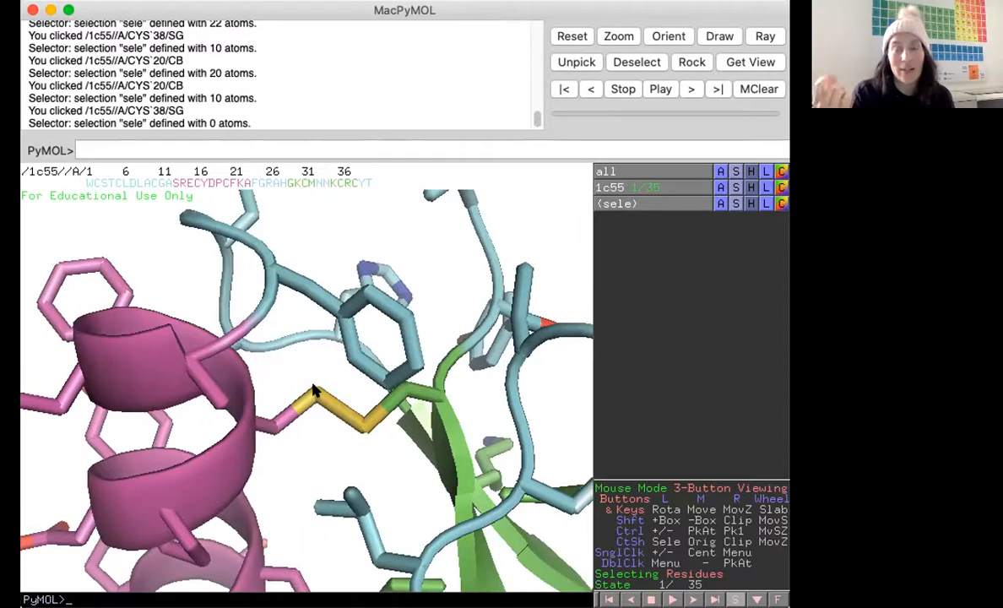
{"action": "right_click_drag", "start_coordinate": [337, 444], "coordinate": [313, 403]}
{"action": "left_click_drag", "start_coordinate": [313, 402], "coordinate": [422, 484]}
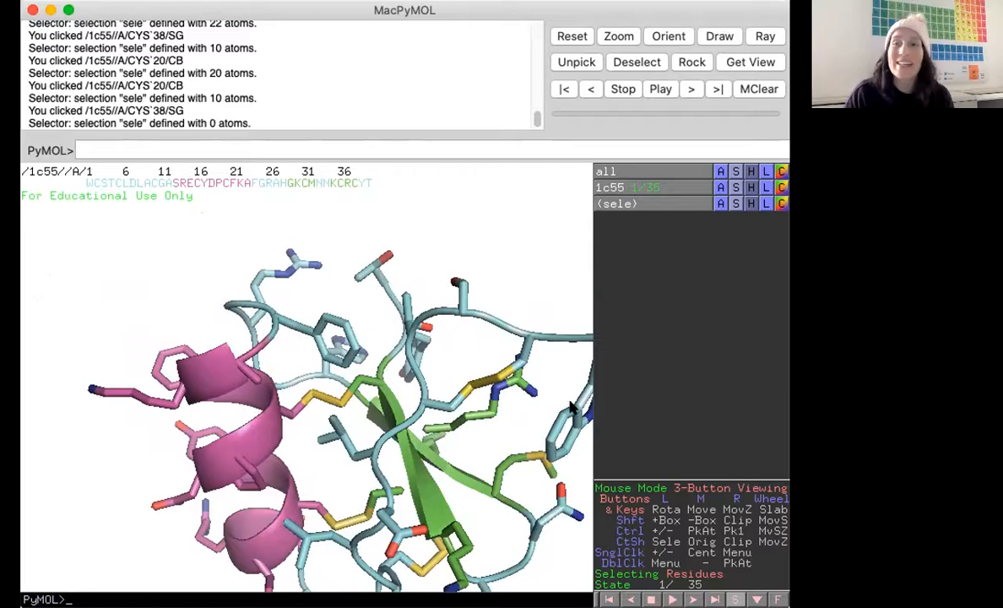
{"action": "left_click_drag", "start_coordinate": [502, 379], "coordinate": [262, 377]}
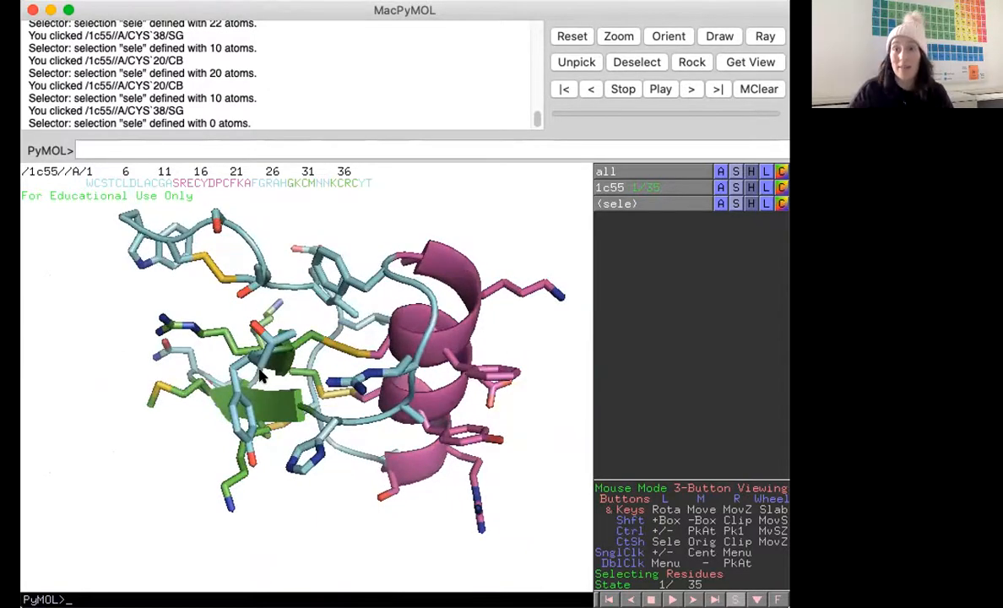
{"action": "left_click_drag", "start_coordinate": [390, 409], "coordinate": [228, 359]}
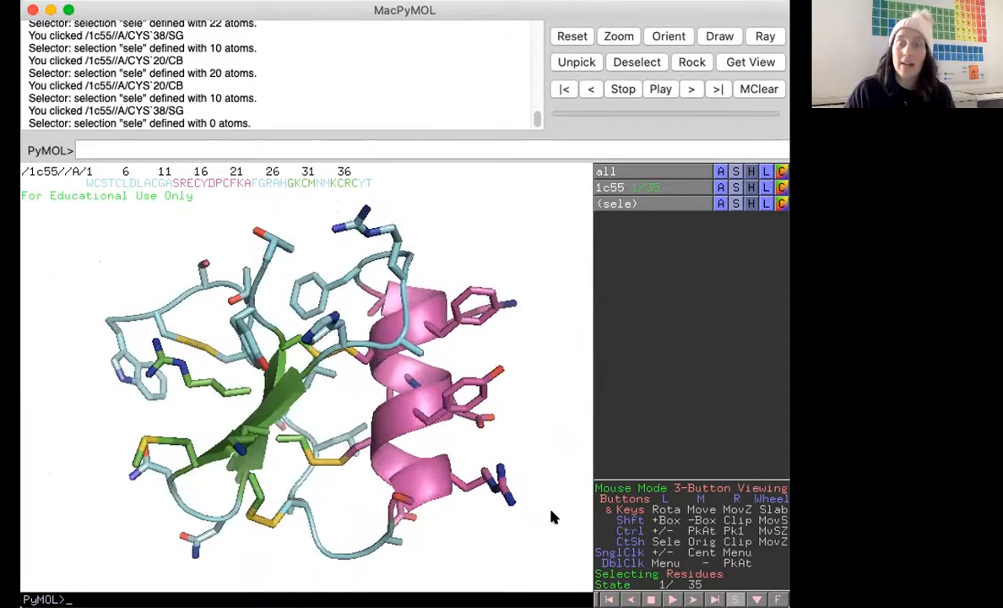
{"action": "mouse_move", "coordinate": [517, 523]}
{"action": "right_mouse_down"}
{"action": "mouse_move", "coordinate": [533, 360]}
{"action": "mouse_move", "coordinate": [525, 270]}
{"action": "right_mouse_up"}
{"action": "right_click_drag", "start_coordinate": [473, 526], "coordinate": [434, 347]}
{"action": "middle_click_drag", "start_coordinate": [287, 379], "coordinate": [138, 291]}
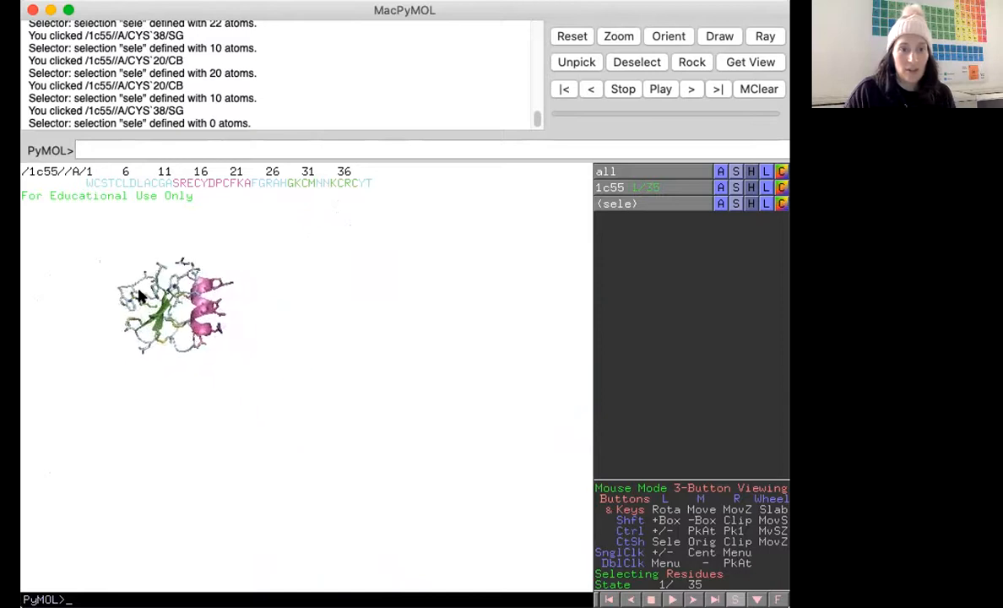
{"action": "right_click_drag", "start_coordinate": [301, 375], "coordinate": [297, 291]}
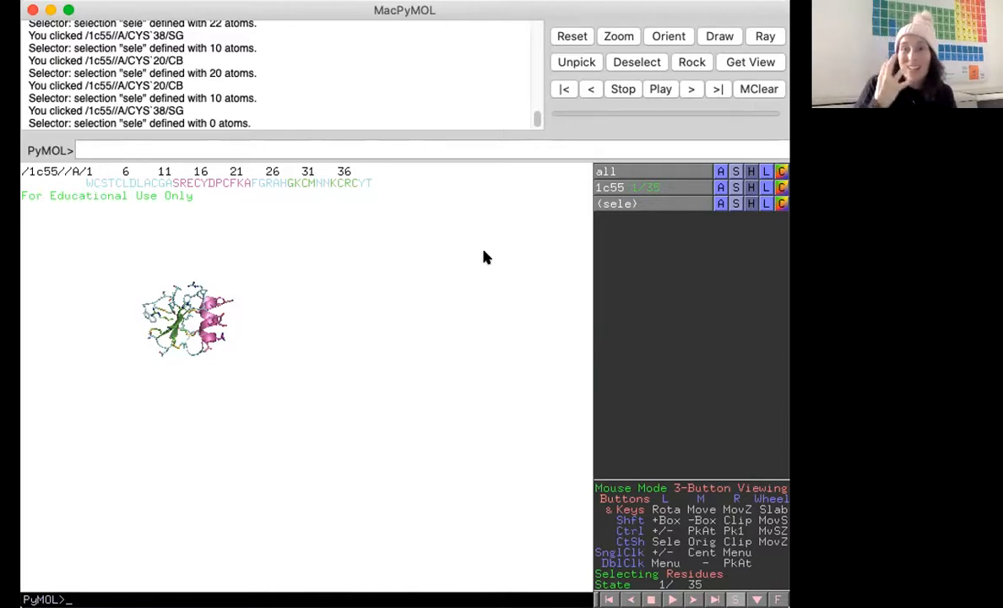
{"action": "right_click_drag", "start_coordinate": [514, 364], "coordinate": [481, 521]}
{"action": "middle_click_drag", "start_coordinate": [91, 250], "coordinate": [333, 423]}
{"action": "right_click_drag", "start_coordinate": [333, 427], "coordinate": [343, 508]}
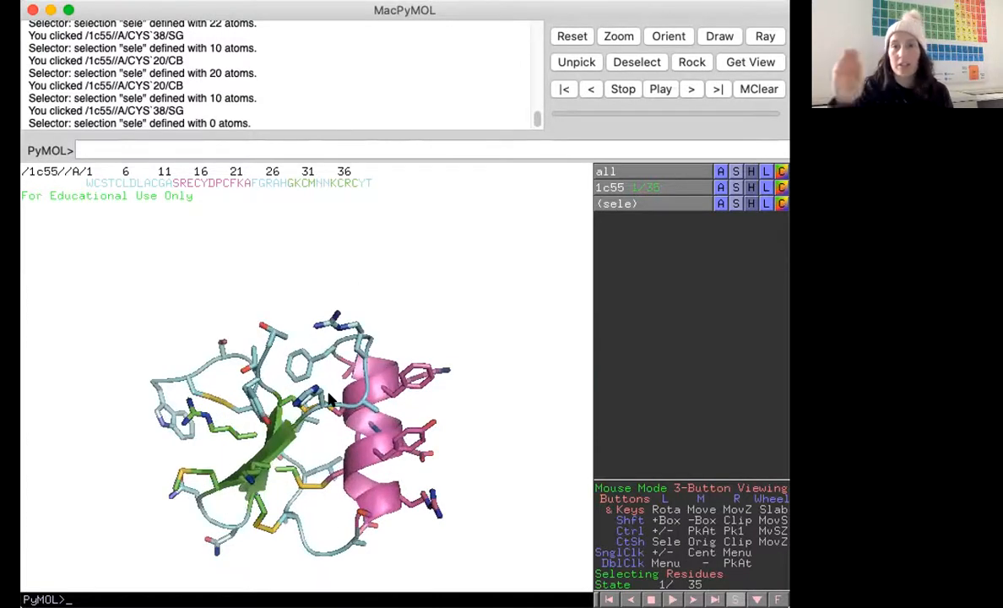
{"action": "right_click_drag", "start_coordinate": [482, 418], "coordinate": [306, 351]}
{"action": "middle_click_drag", "start_coordinate": [298, 398], "coordinate": [81, 241]}
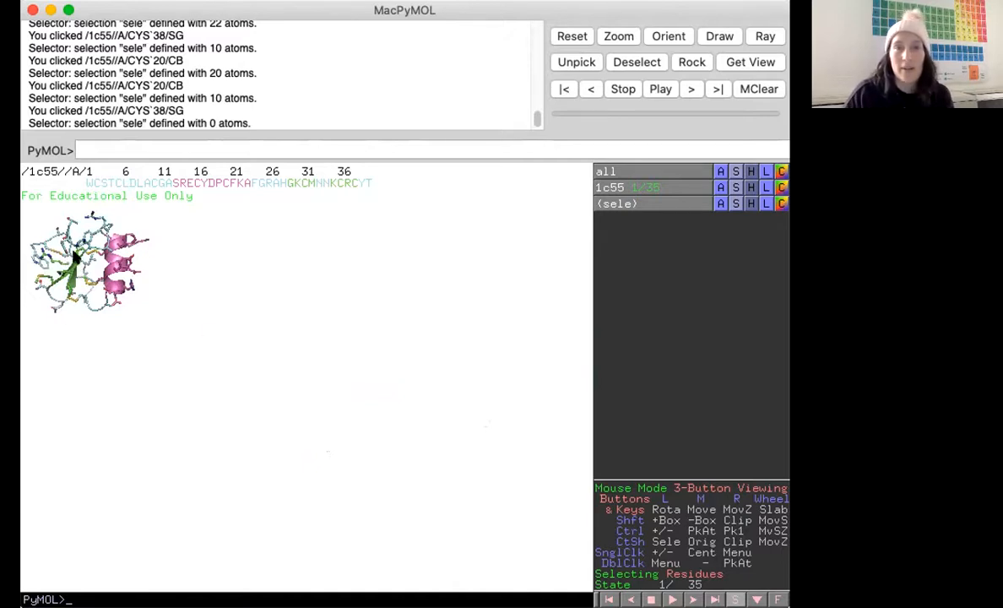
{"action": "middle_click_drag", "start_coordinate": [76, 258], "coordinate": [318, 359]}
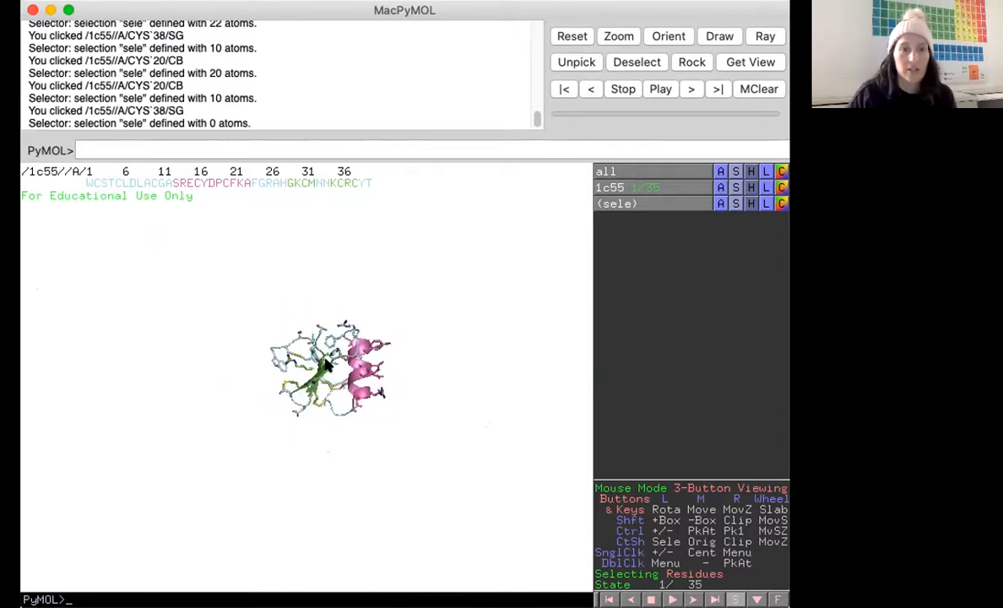
{"action": "right_click_drag", "start_coordinate": [338, 300], "coordinate": [477, 530]}
{"action": "left_click_drag", "start_coordinate": [320, 272], "coordinate": [337, 419]}
{"action": "right_click_drag", "start_coordinate": [391, 471], "coordinate": [372, 321]}
{"action": "left_click_drag", "start_coordinate": [96, 454], "coordinate": [88, 436]}
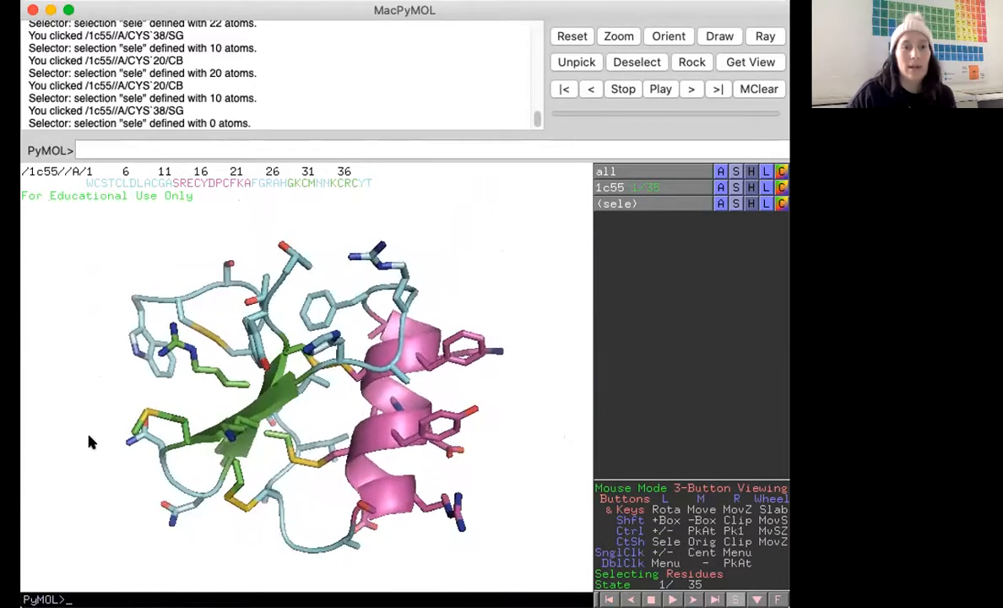
{"action": "right_click_drag", "start_coordinate": [502, 318], "coordinate": [519, 399]}
{"action": "left_click_drag", "start_coordinate": [520, 406], "coordinate": [304, 354]}
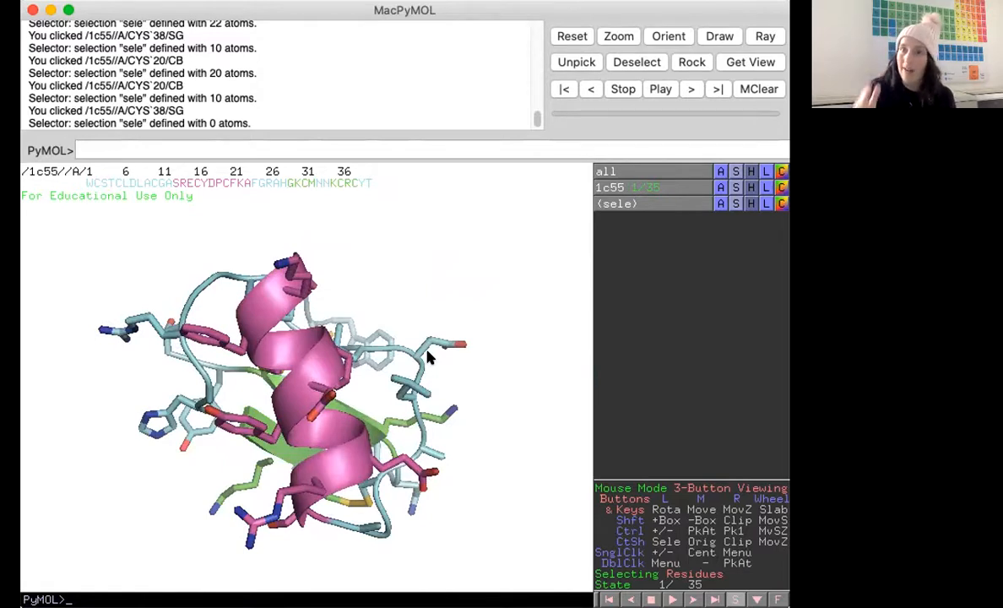
{"action": "left_click_drag", "start_coordinate": [293, 359], "coordinate": [435, 350]}
{"action": "left_click_drag", "start_coordinate": [277, 460], "coordinate": [271, 455]}
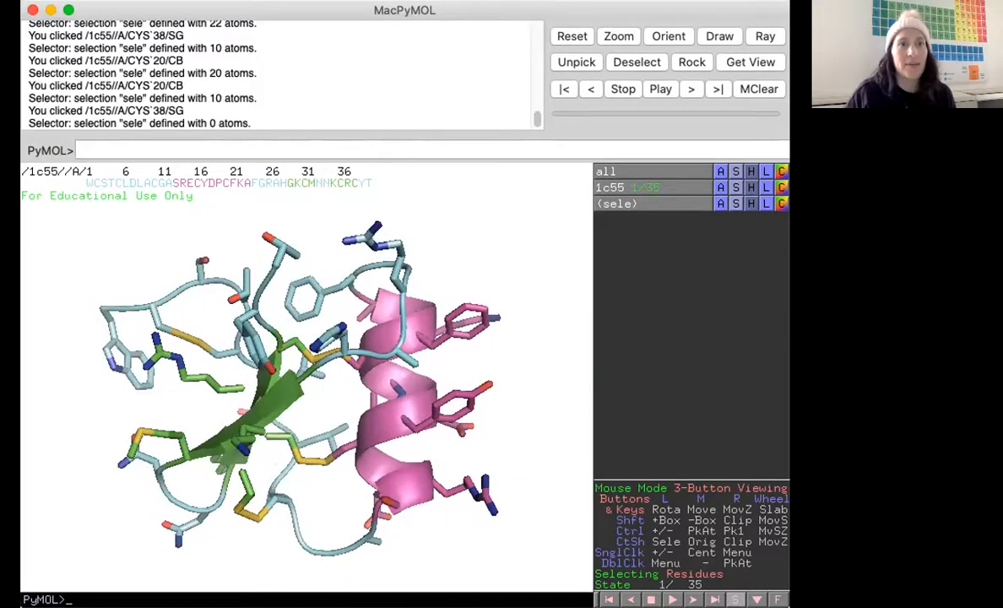
{"action": "left_click", "coordinate": [93, 0]}
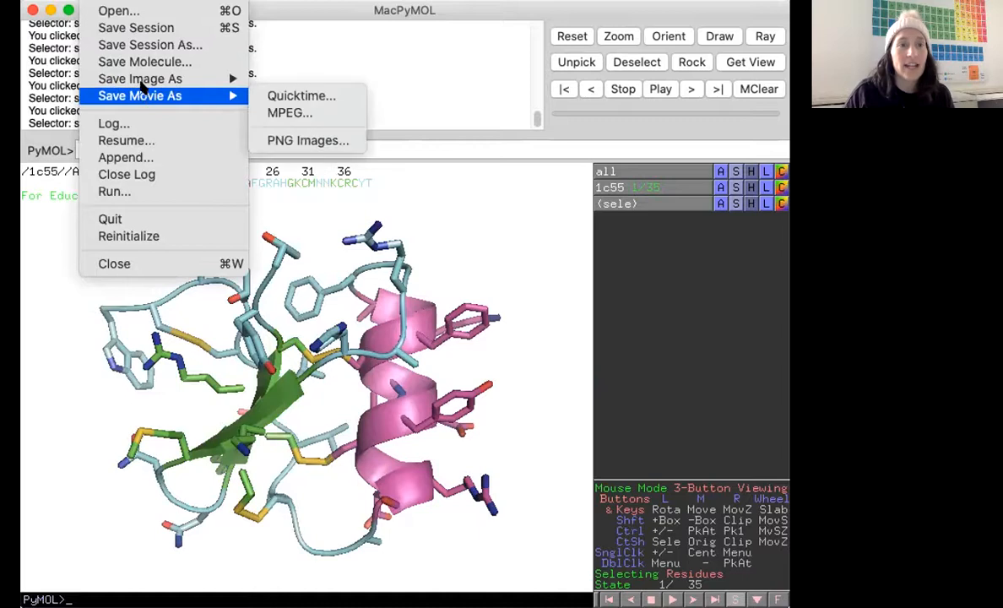
{"action": "mouse_move", "coordinate": [143, 82]}
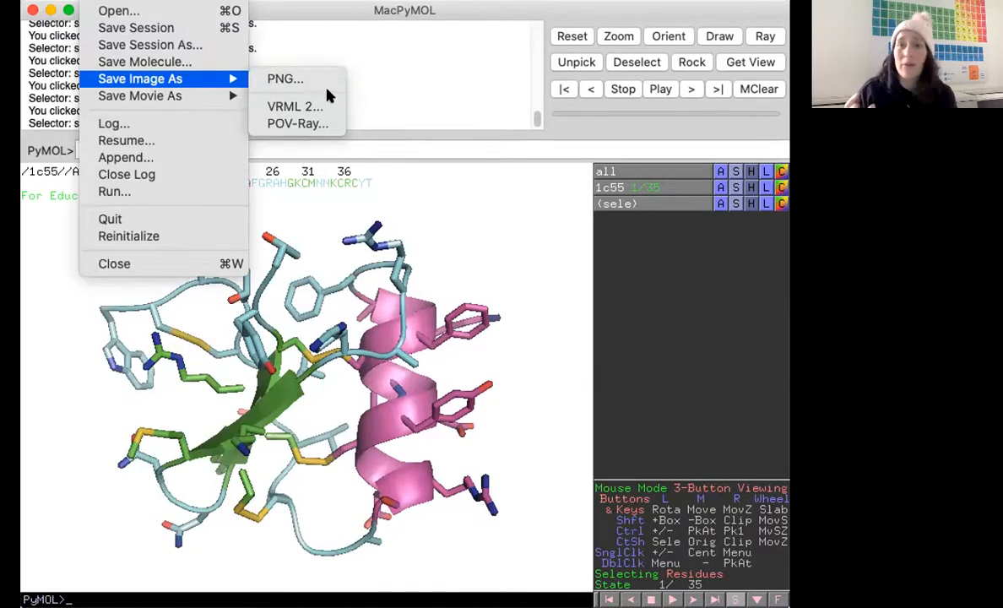
{"action": "left_click", "coordinate": [496, 277]}
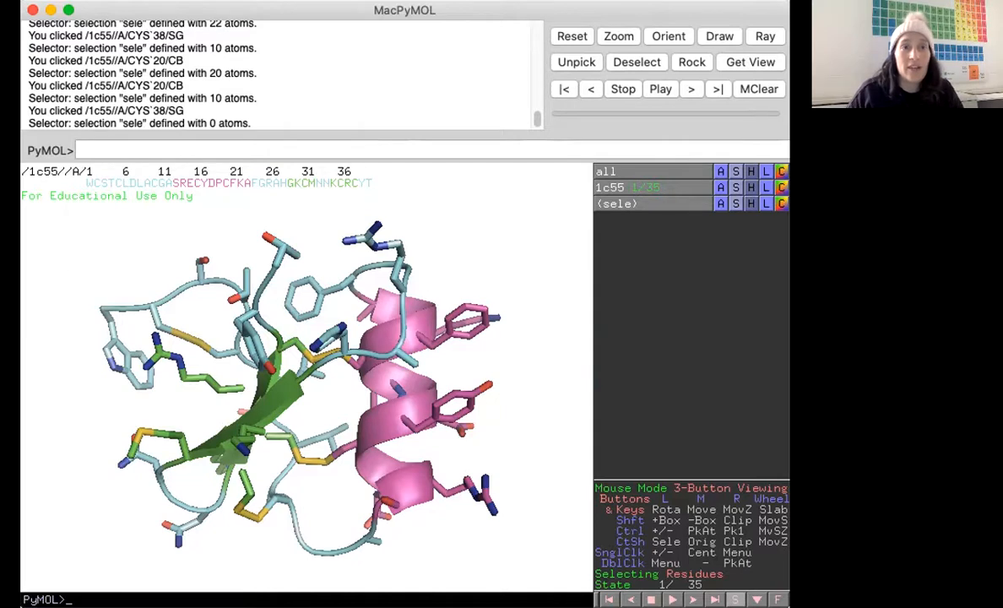
Save the current session as a PyMOL session file named "1c55 secondary".
{"action": "left_click", "coordinate": [96, 1]}
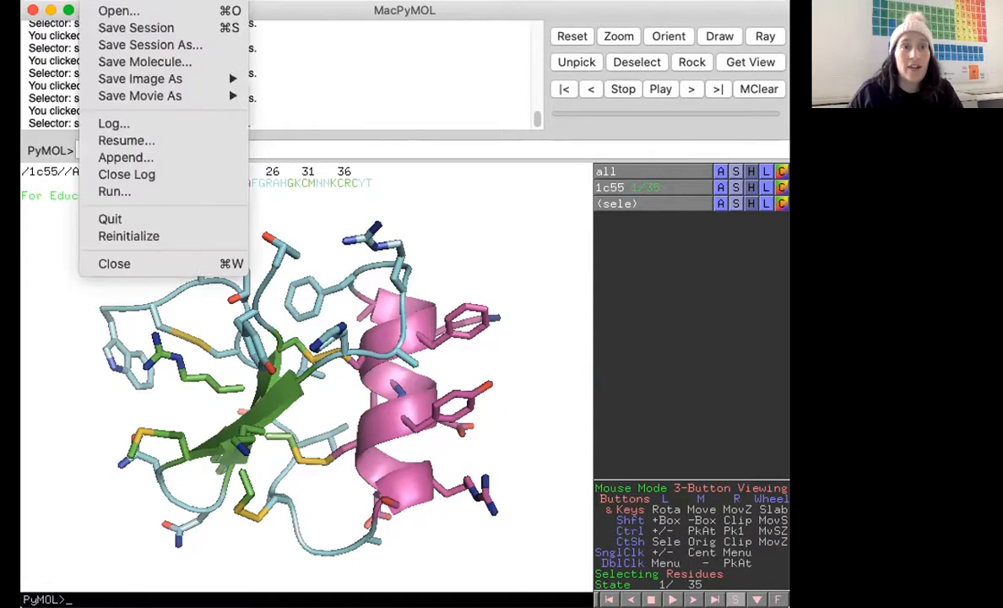
{"action": "left_click", "coordinate": [140, 51]}
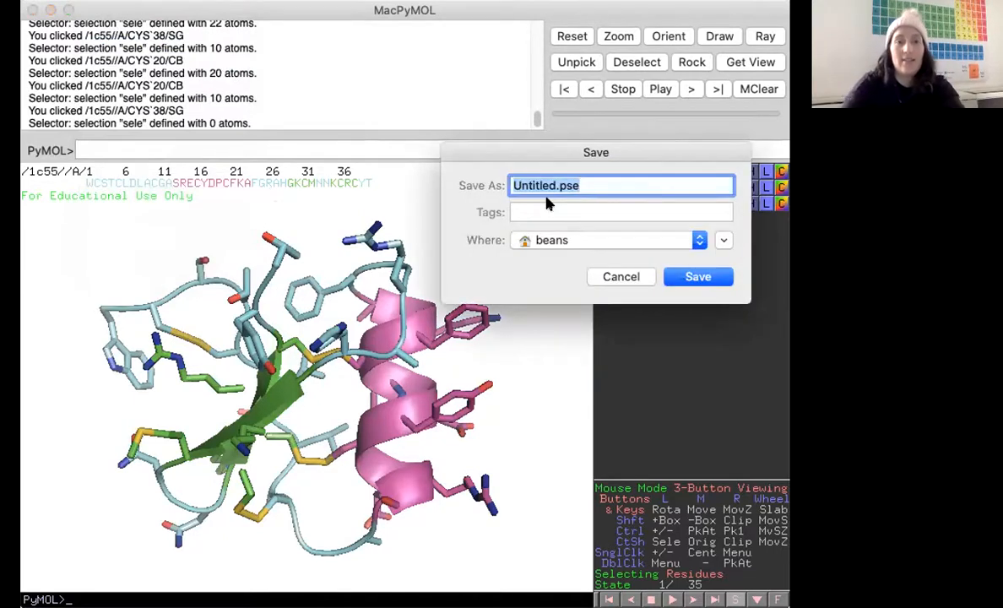
{"action": "type", "text": "1c5"}
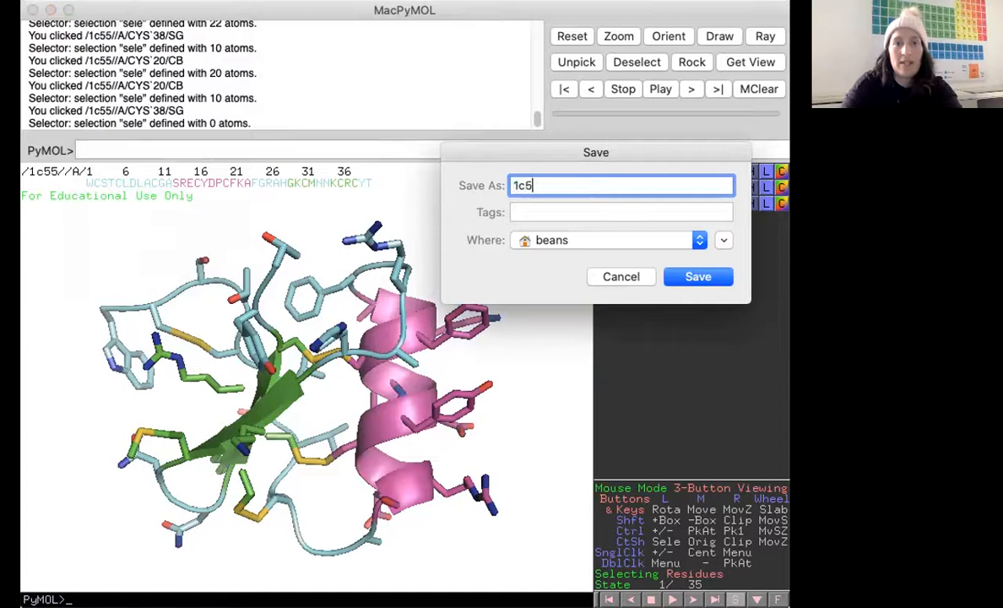
{"action": "type", "text": "5 secondary"}
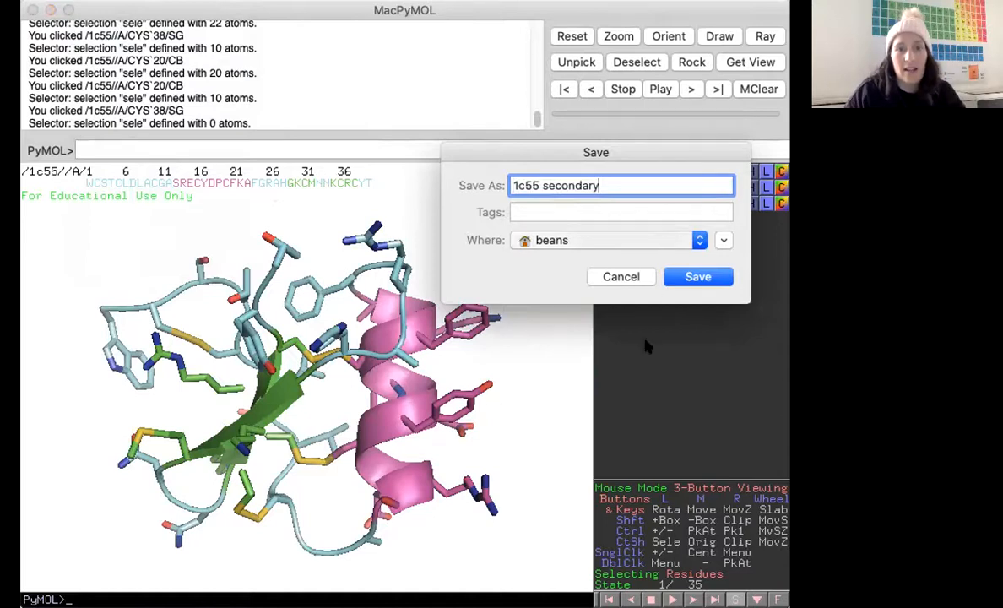
{"action": "left_click", "coordinate": [724, 279]}
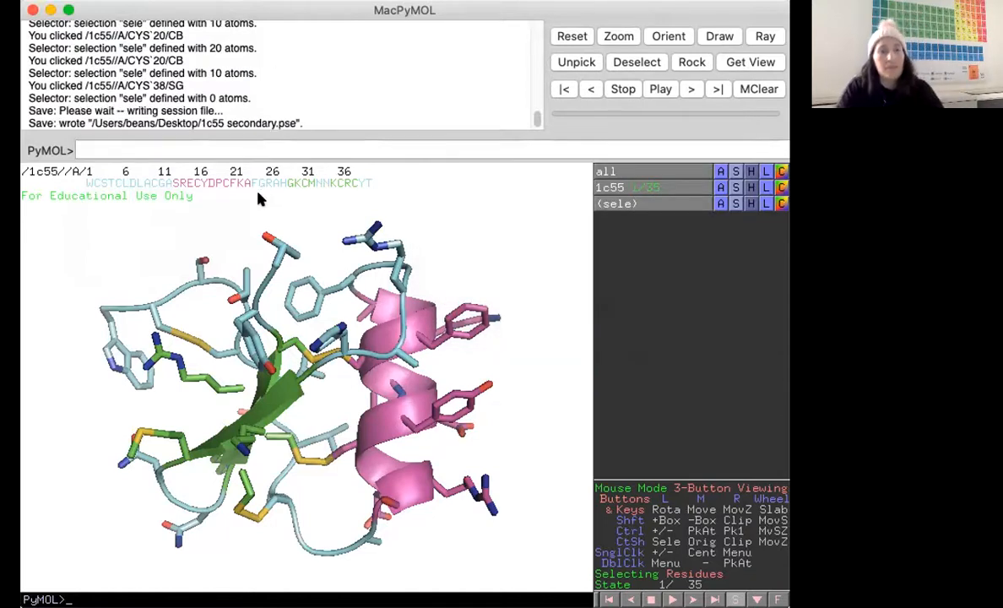